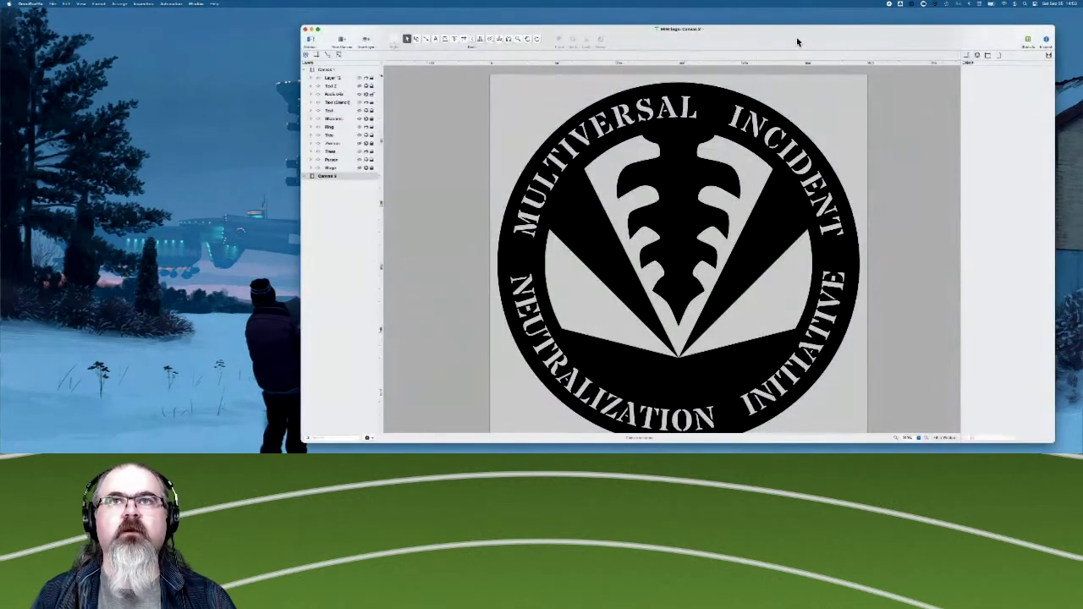
Shrink and reposition the circular logo drawing's window, fitting the whole canvas inside it.
left_click_drag(797, 41, 763, 25)
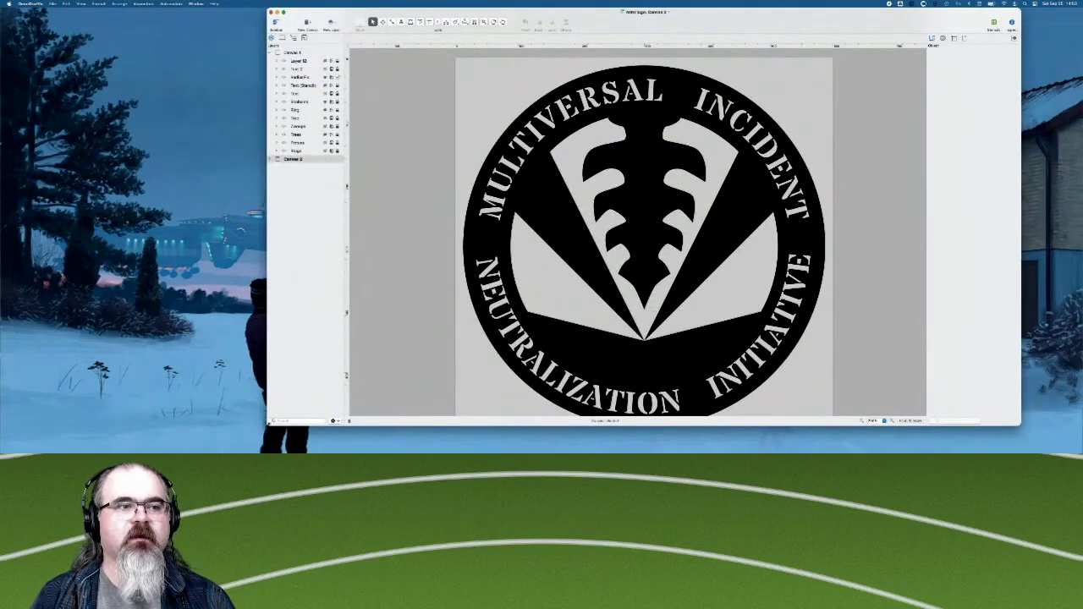
left_click_drag(270, 428, 377, 349)
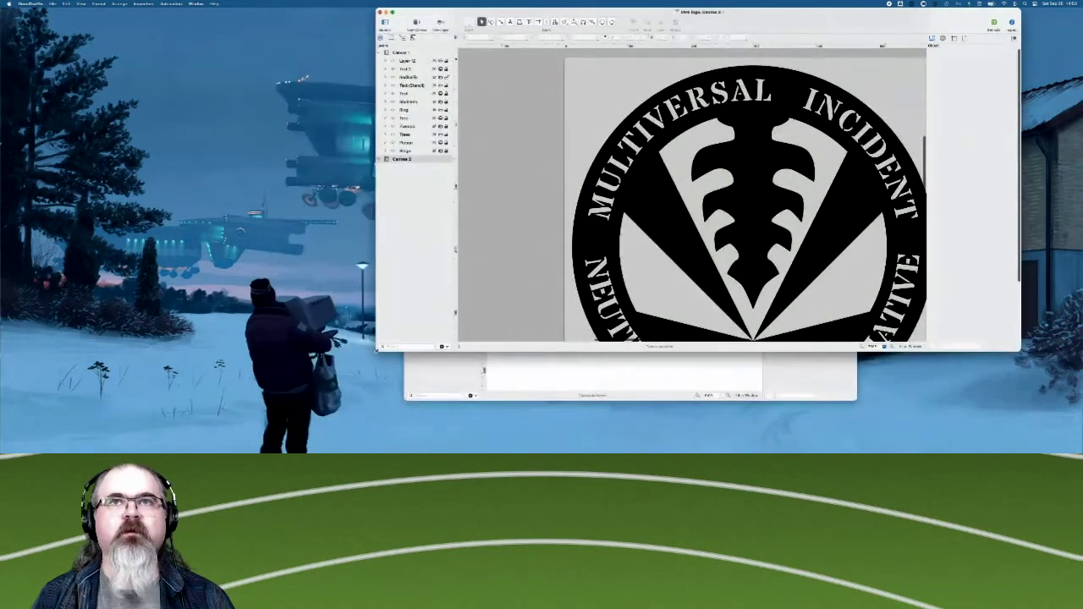
left_click(910, 346)
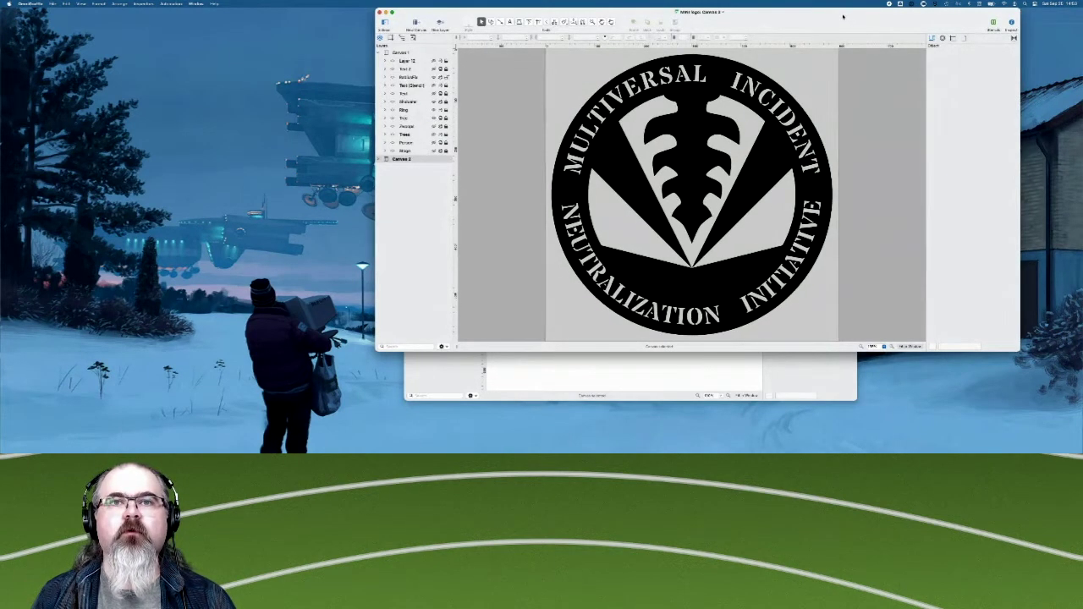
left_click_drag(847, 19, 802, 9)
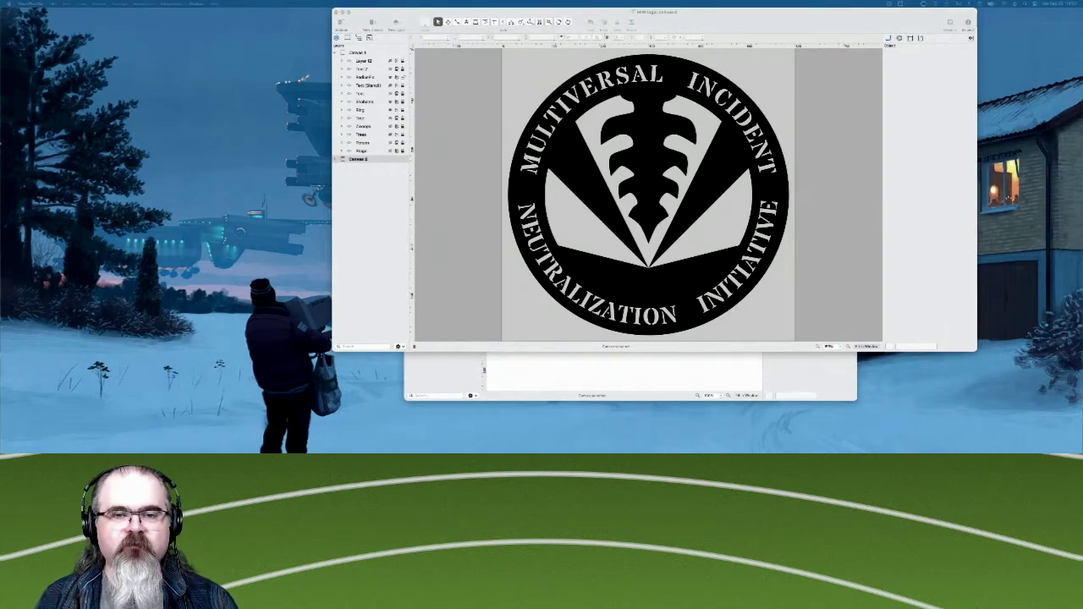
key("super+n")
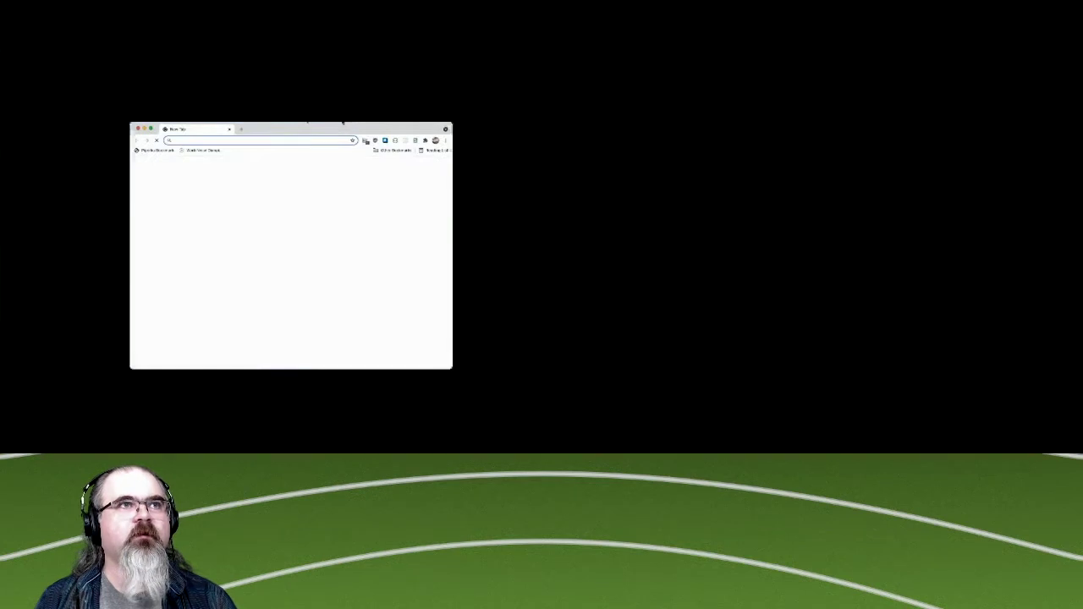
double_click(342, 125)
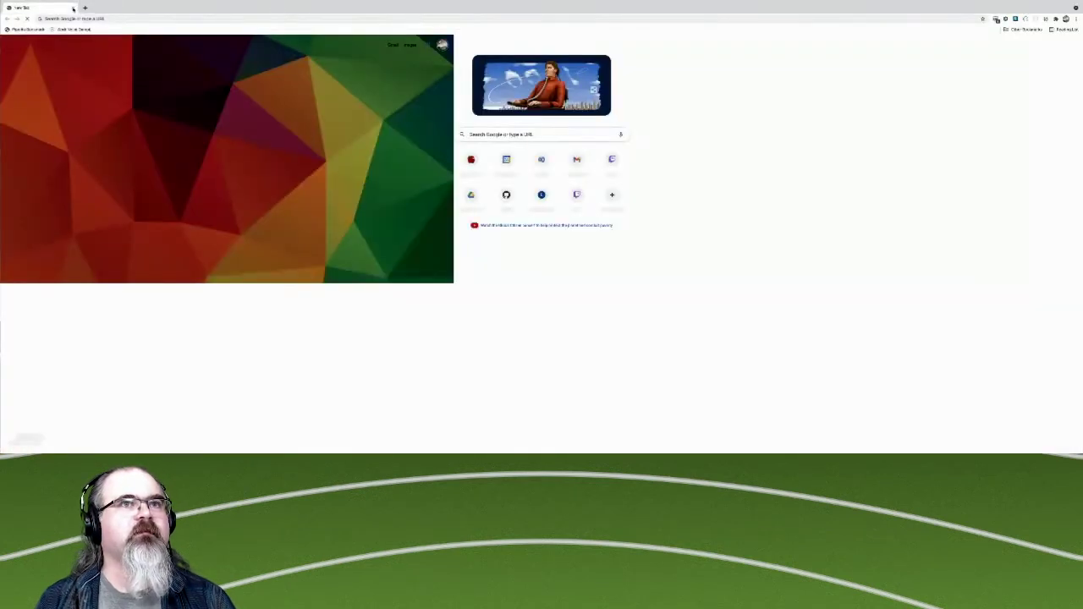
left_click(73, 8)
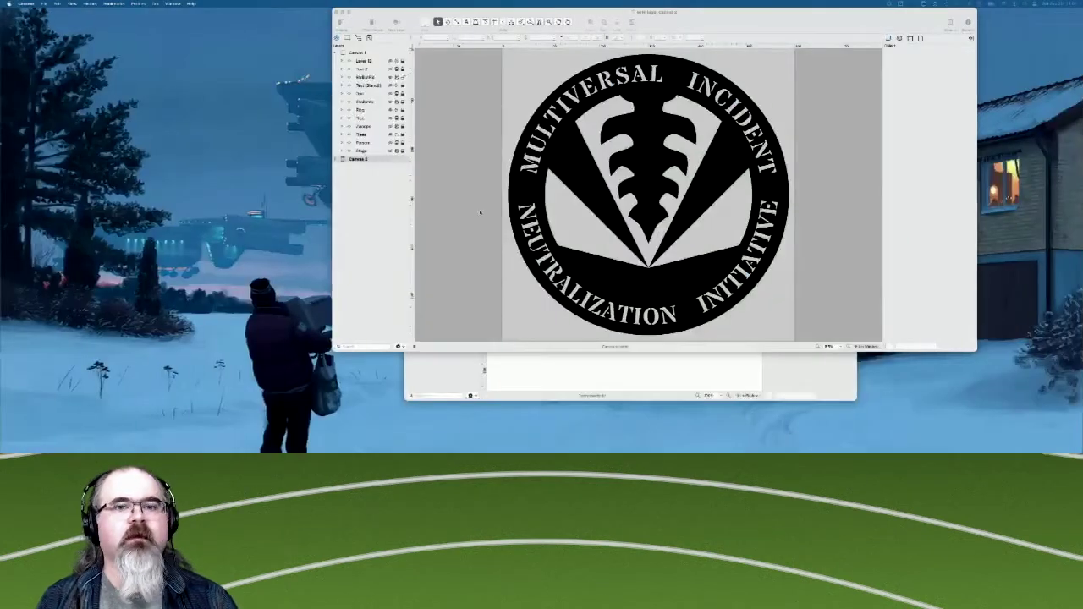
key("ctrl+Up")
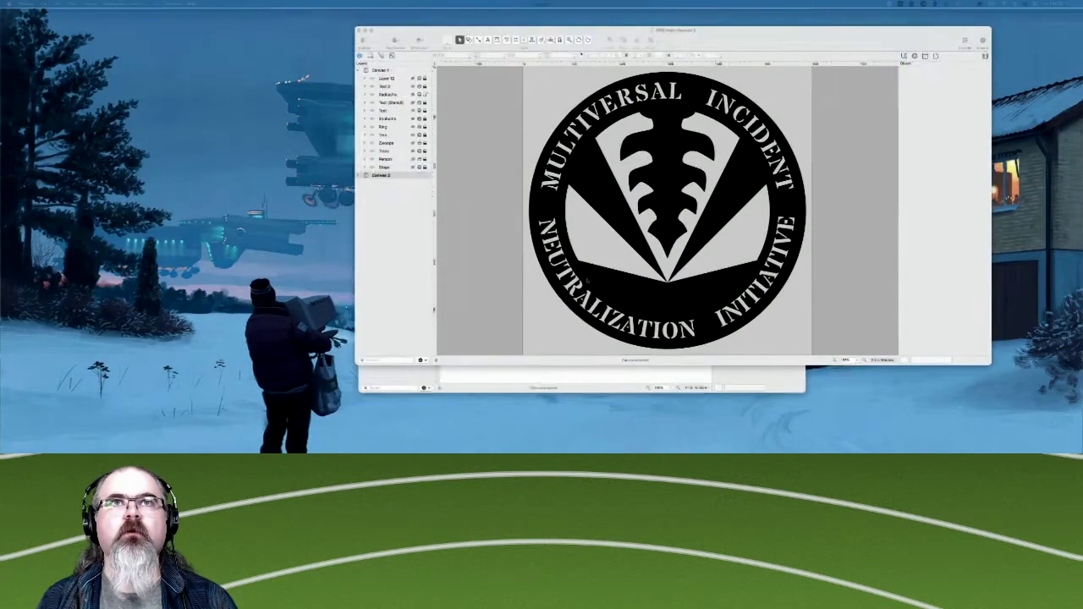
left_click(350, 186)
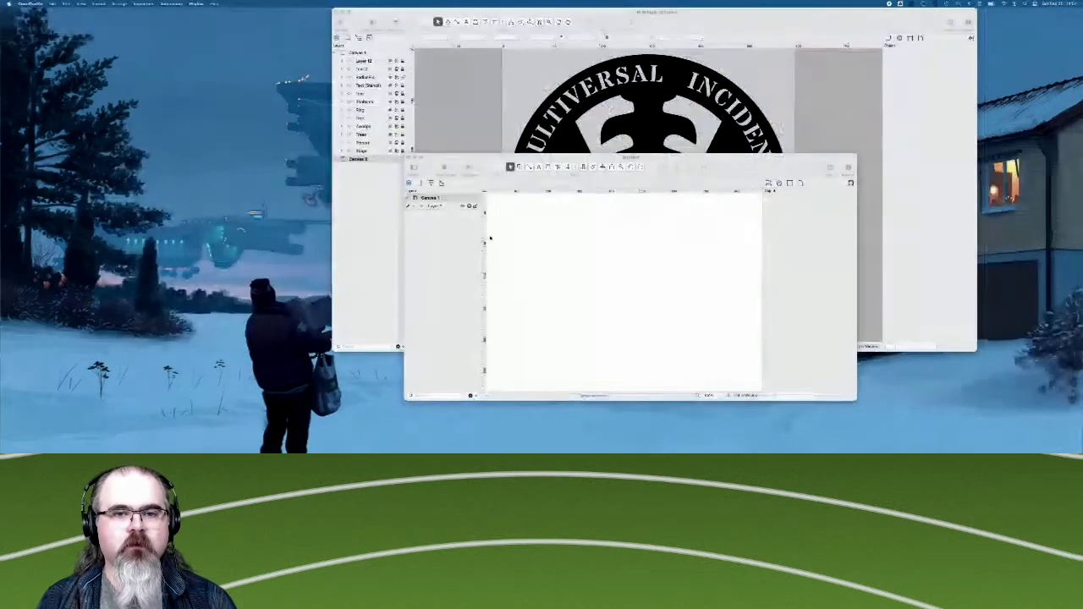
key("ctrl+Up")
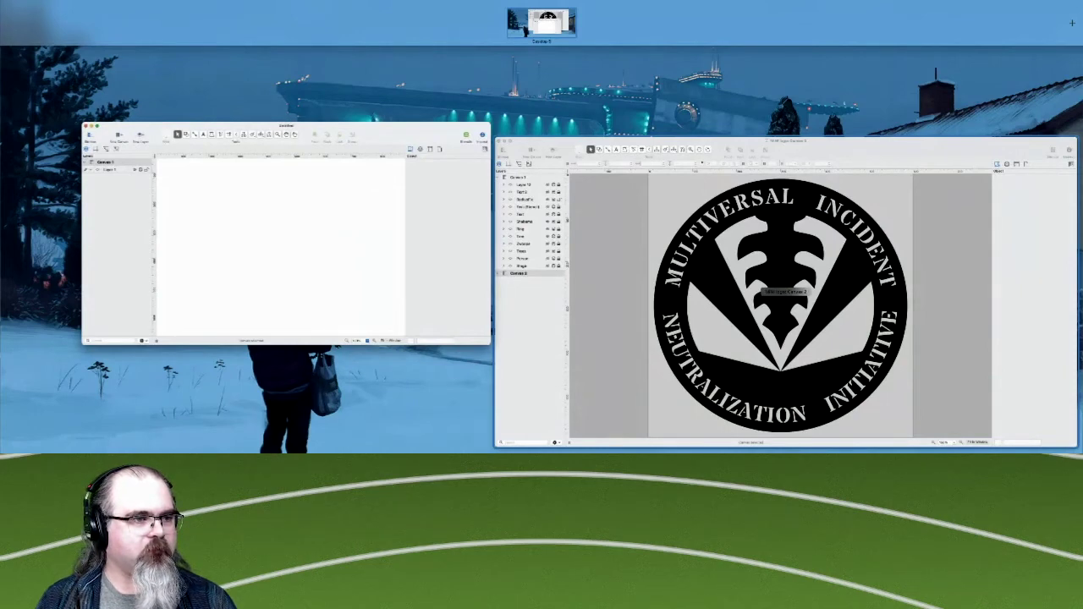
left_click(778, 292)
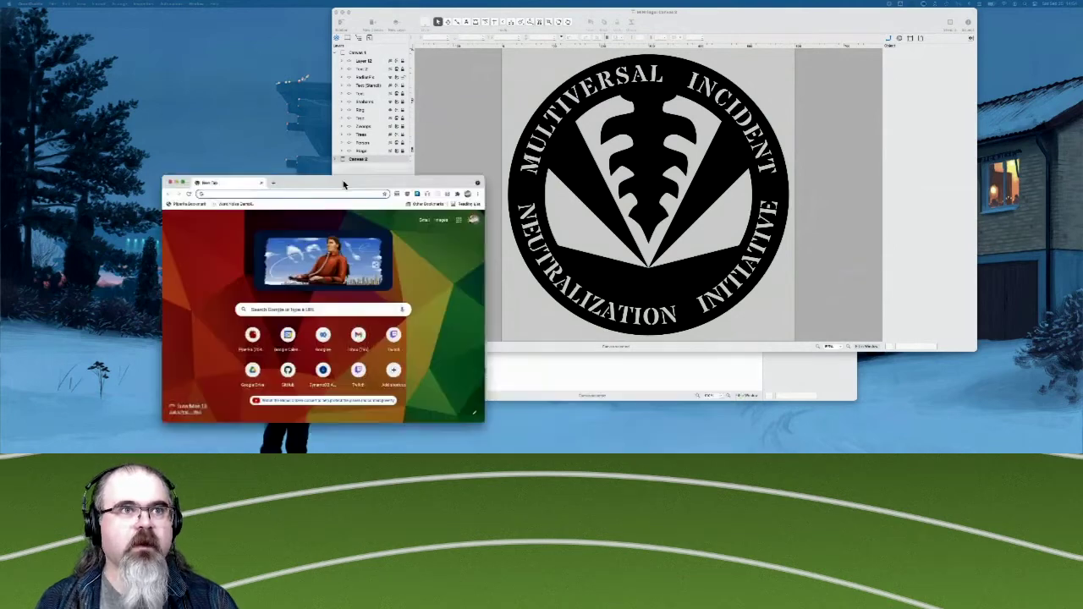
Switch to a small Chrome window placed over the desktop and open the "Always Be Craftin'" Twitter profile.
left_click_drag(344, 181, 244, 95)
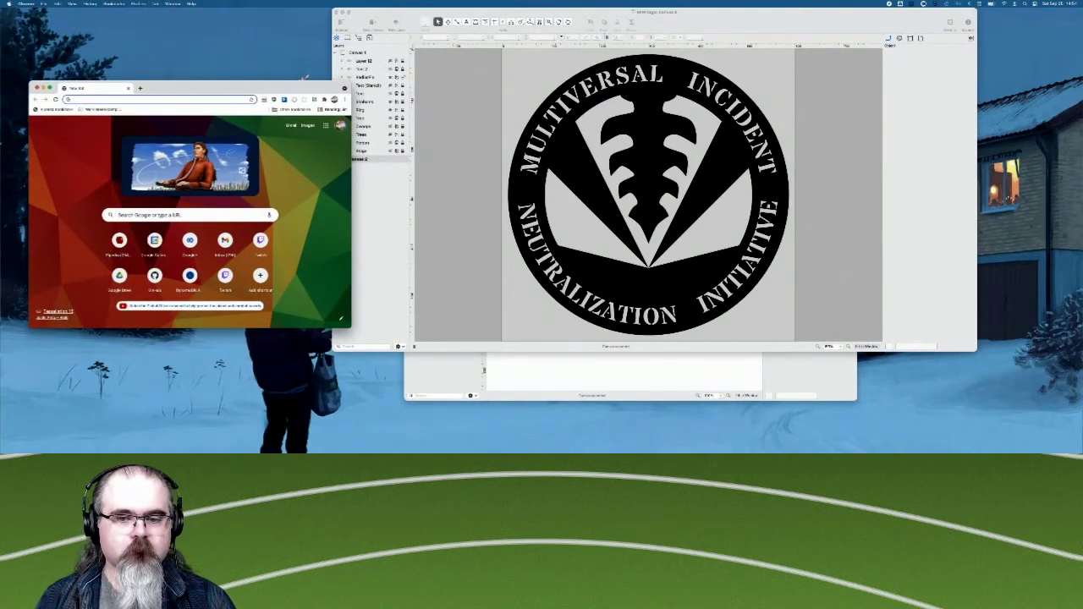
left_click(348, 392)
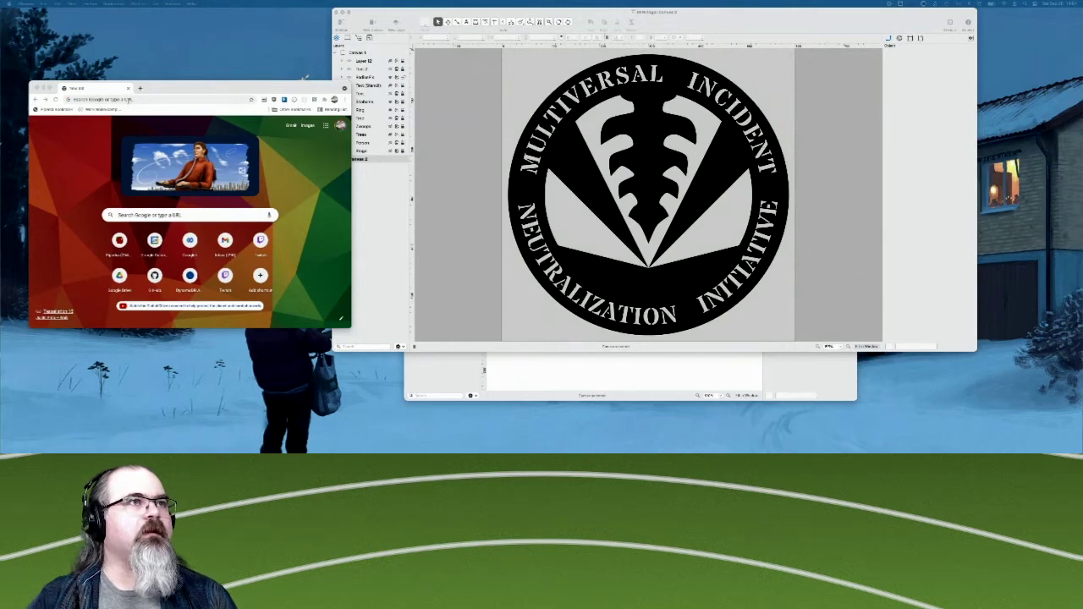
left_click(129, 102)
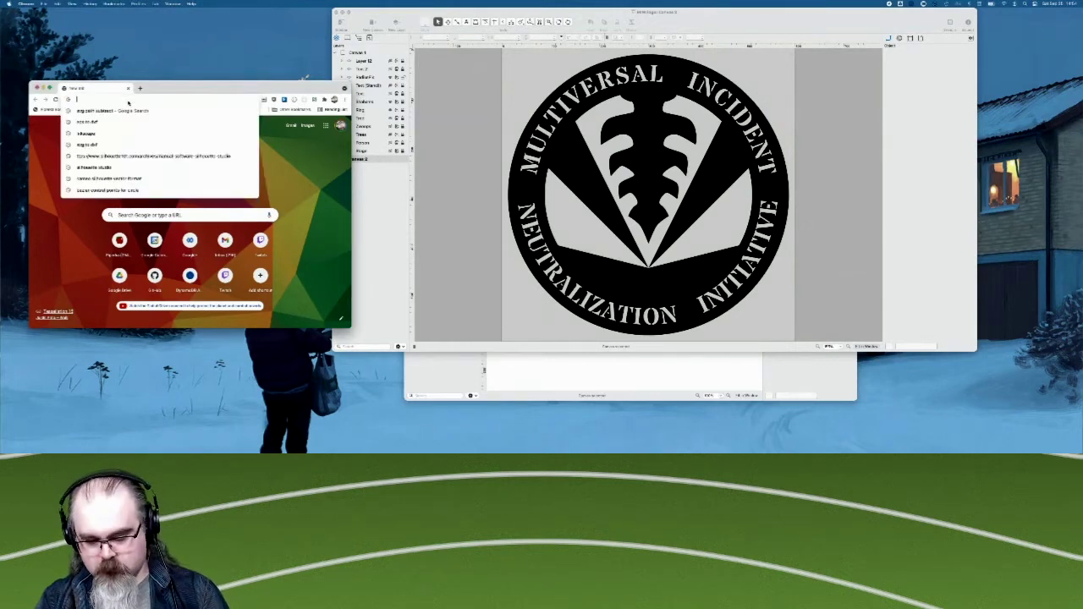
type("s")
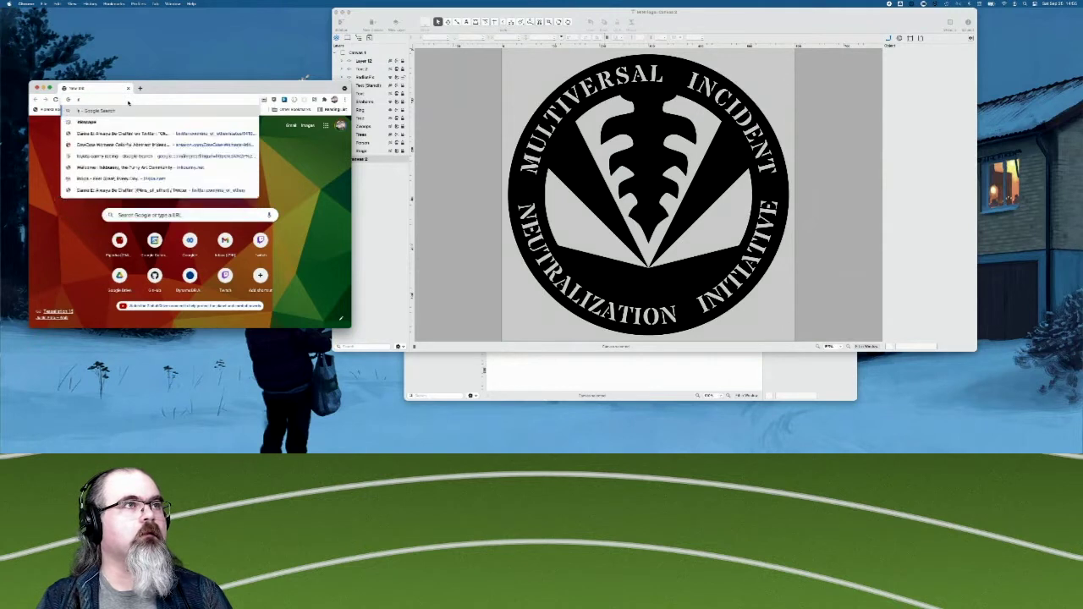
type("tu")
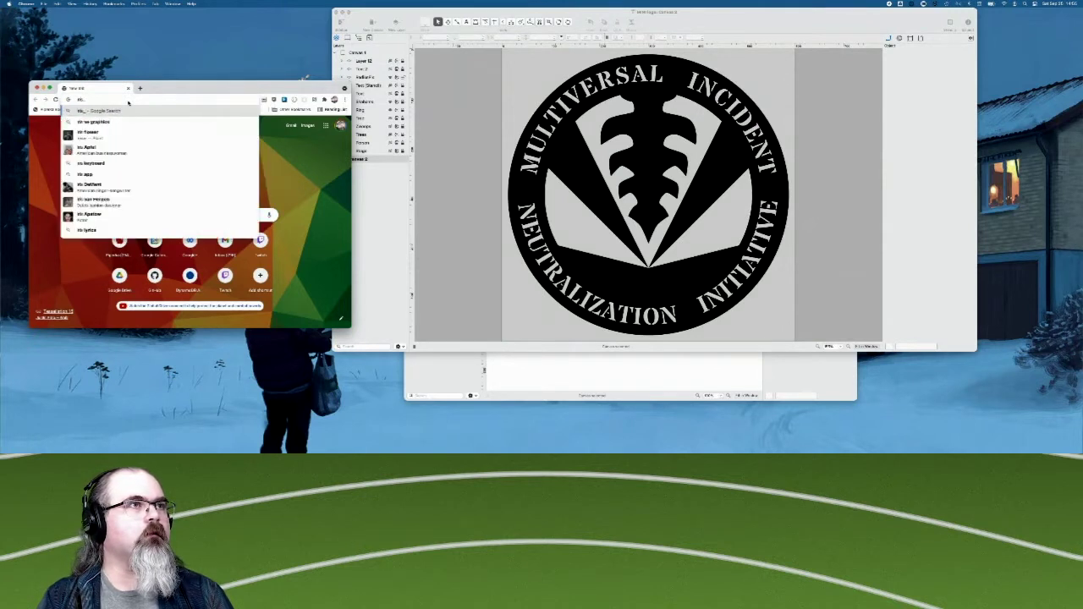
type(" of")
key("Down")
key("Down")
key("Down")
key("Down")
key("Down")
key("Down")
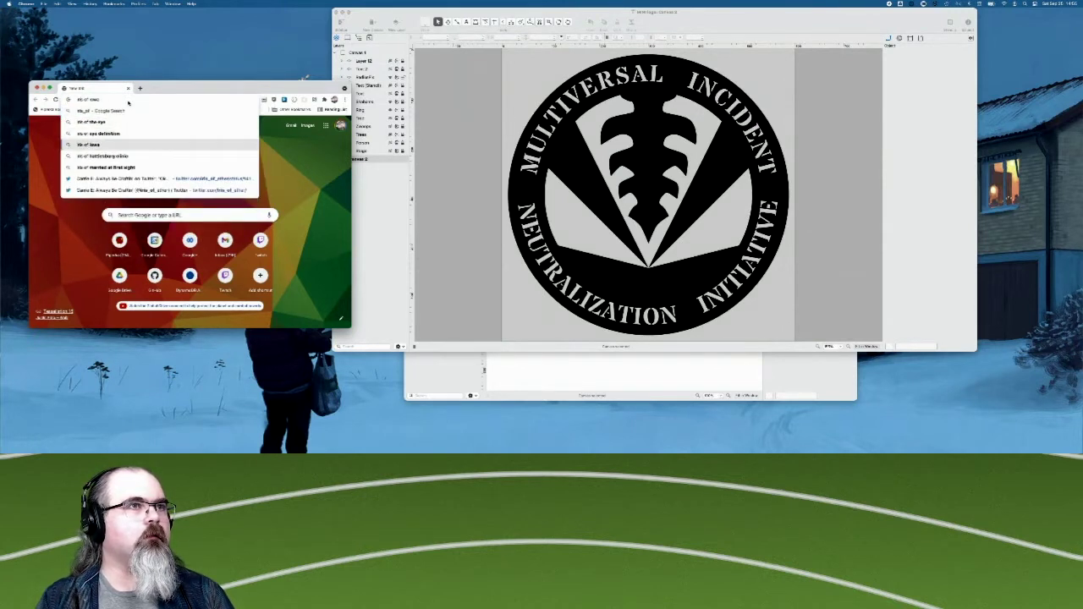
key("Right")
key("BackSpace")
key("BackSpace")
key("BackSpace")
key("BackSpace")
key("BackSpace")
key("BackSpace")
key("BackSpace")
key("BackSpace")
key("BackSpace")
key("BackSpace")
key("BackSpace")
key("BackSpace")
key("BackSpace")
key("BackSpace")
key("BackSpace")
key("BackSpace")
key("BackSpace")
key("BackSpace")
key("BackSpace")
key("BackSpace")
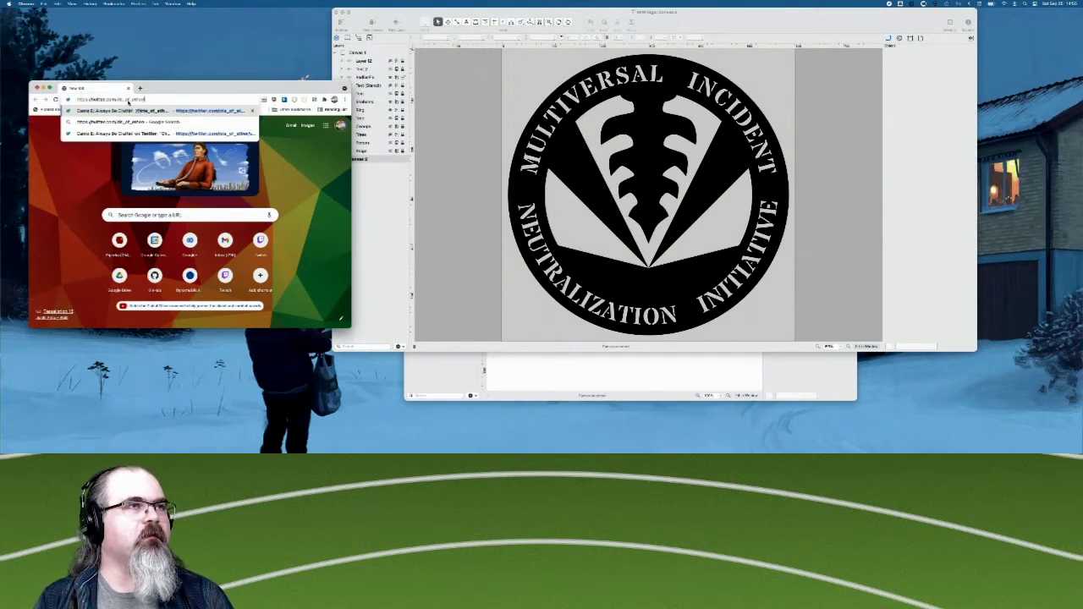
key("Return")
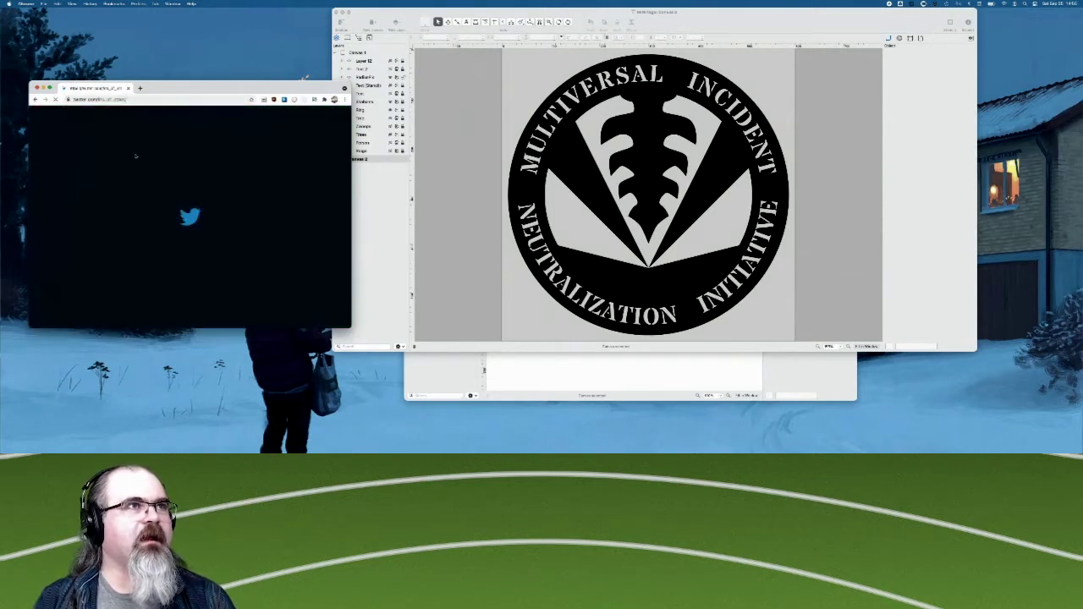
Reposition the browser window and look through the profile's tweets for the photo of the logo on a case.
left_click_drag(225, 88, 219, 45)
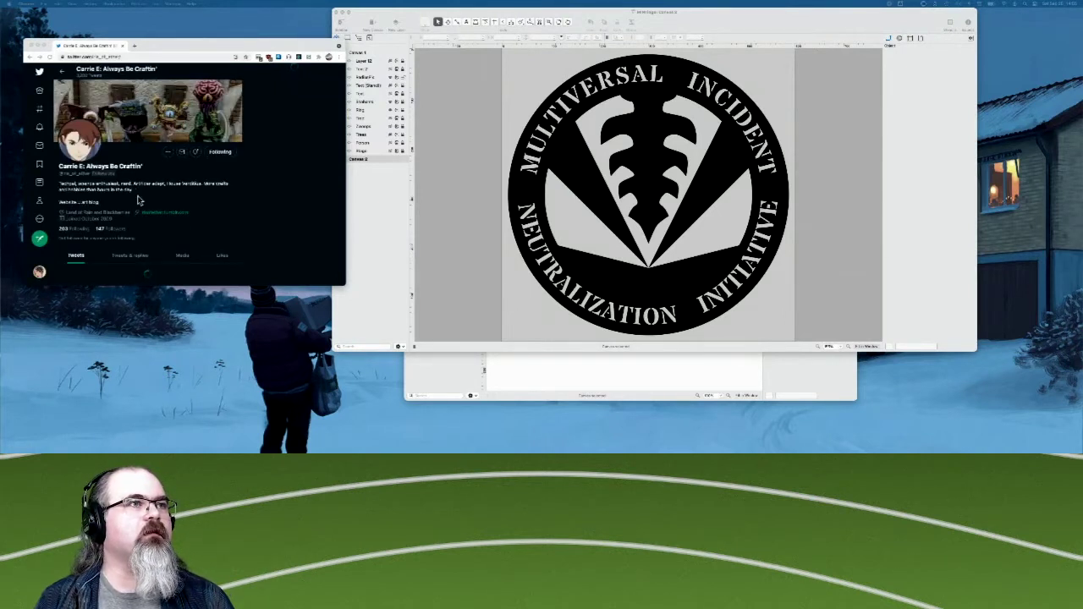
scroll(152, 224, "down", 3)
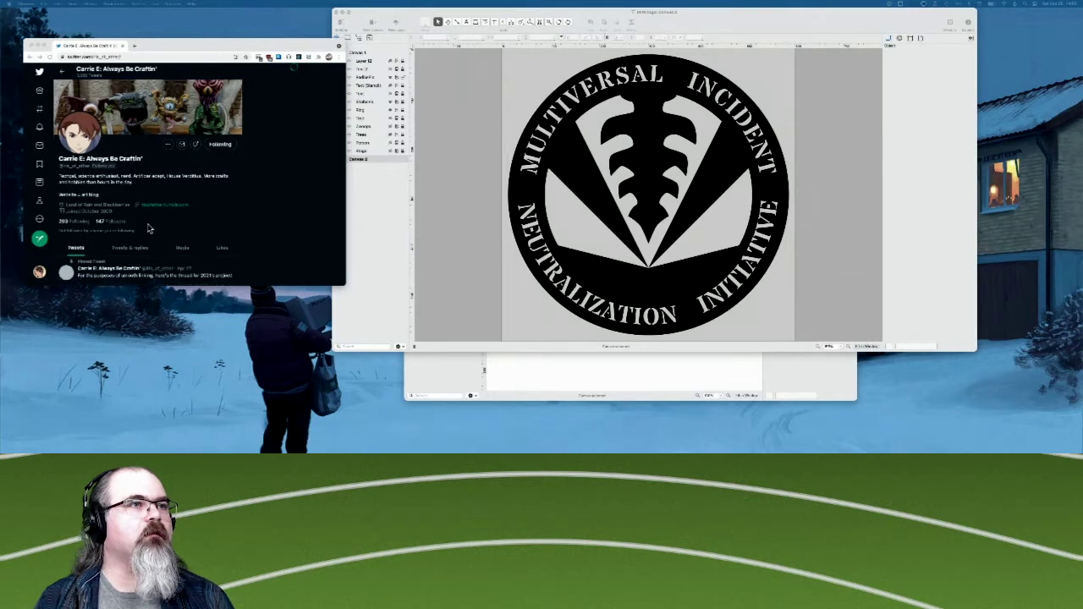
scroll(147, 223, "down", 4)
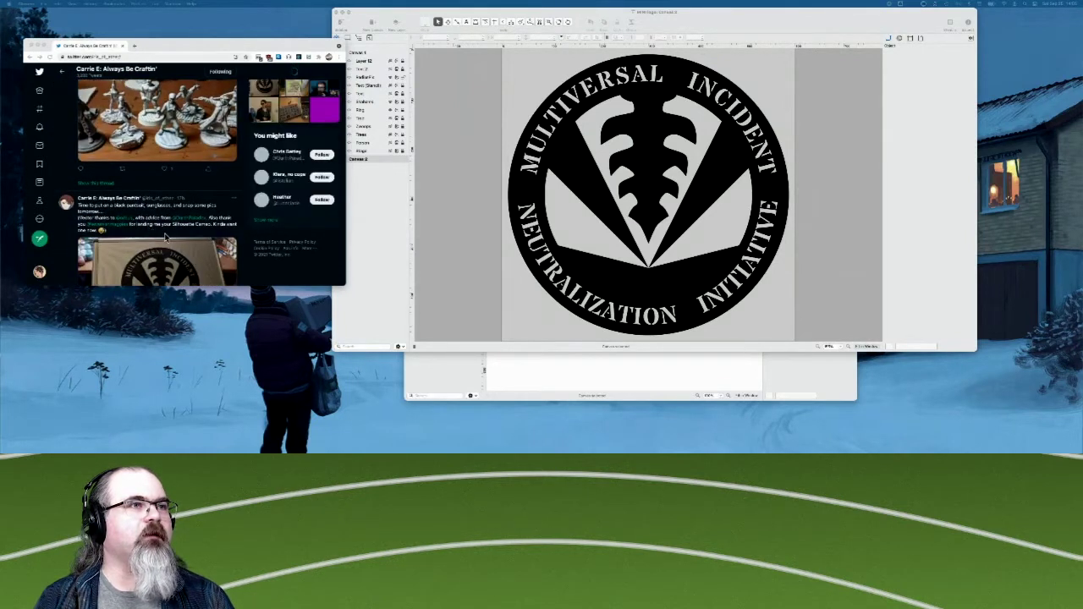
scroll(149, 224, "down", 2)
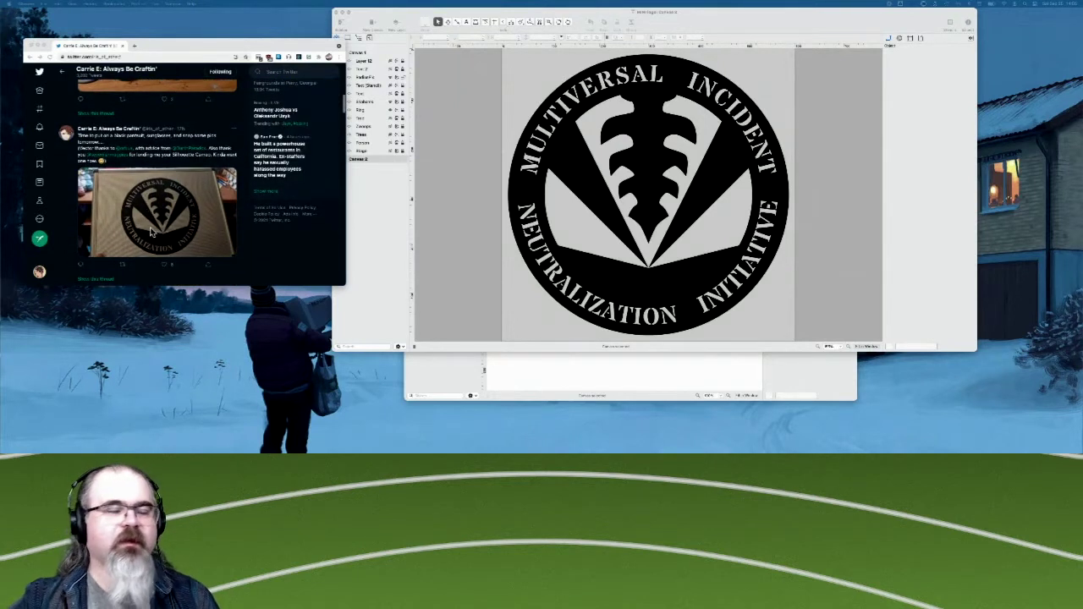
scroll(127, 221, "down", 1)
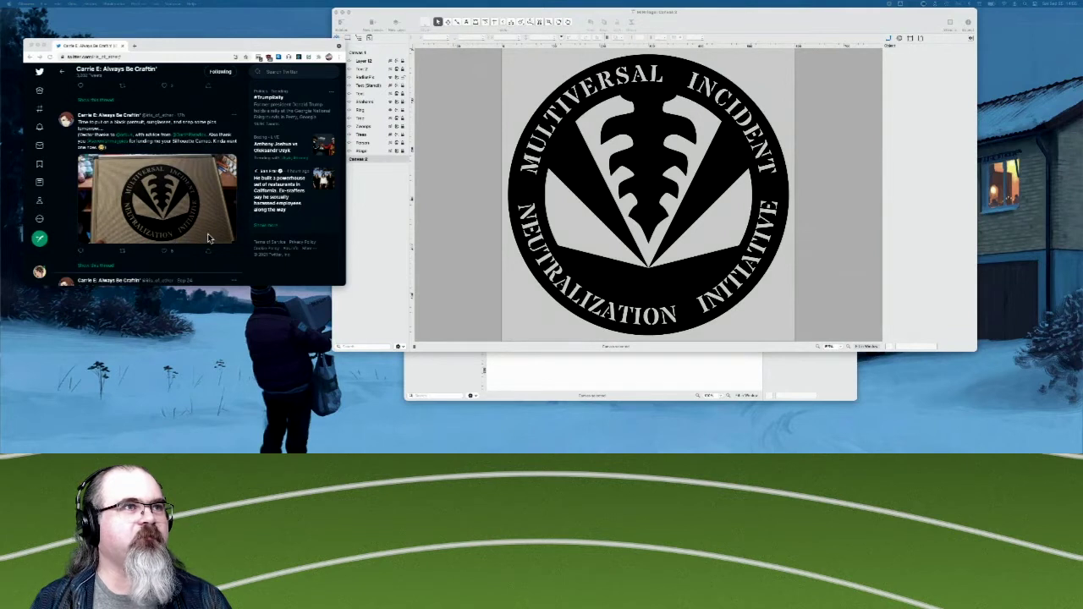
scroll(207, 234, "down", 1)
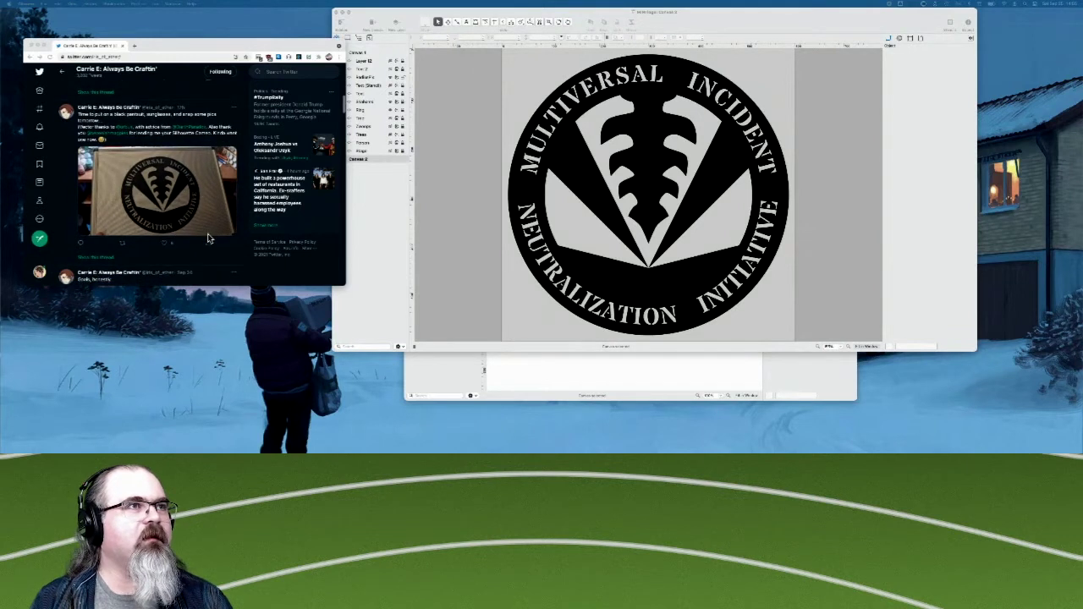
Open the enlarged photo of the logo on the case and widen the browser window to show it fully.
left_click(101, 213)
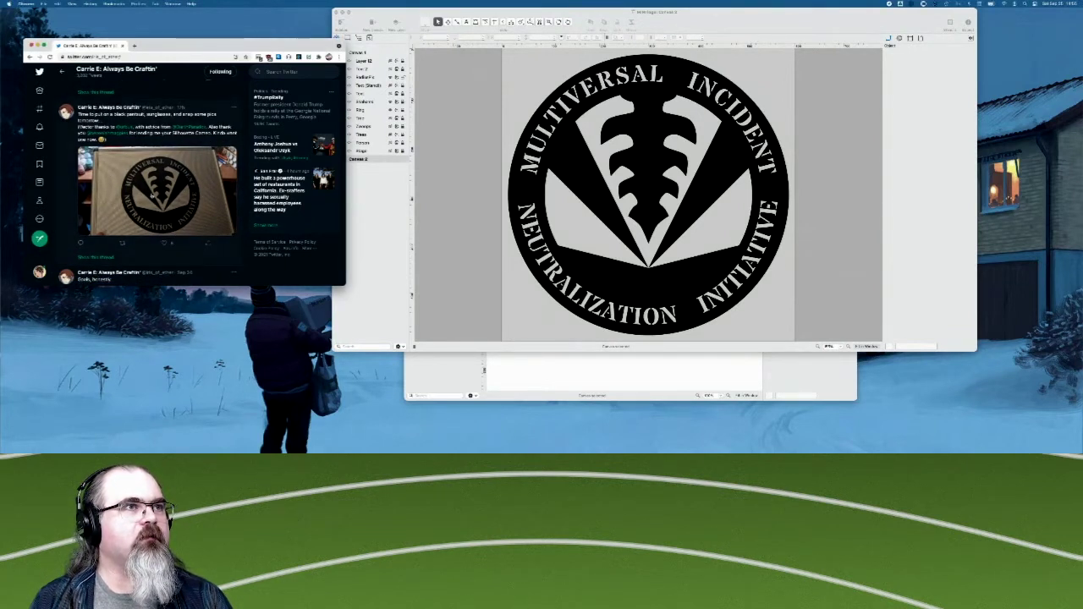
left_click(152, 195)
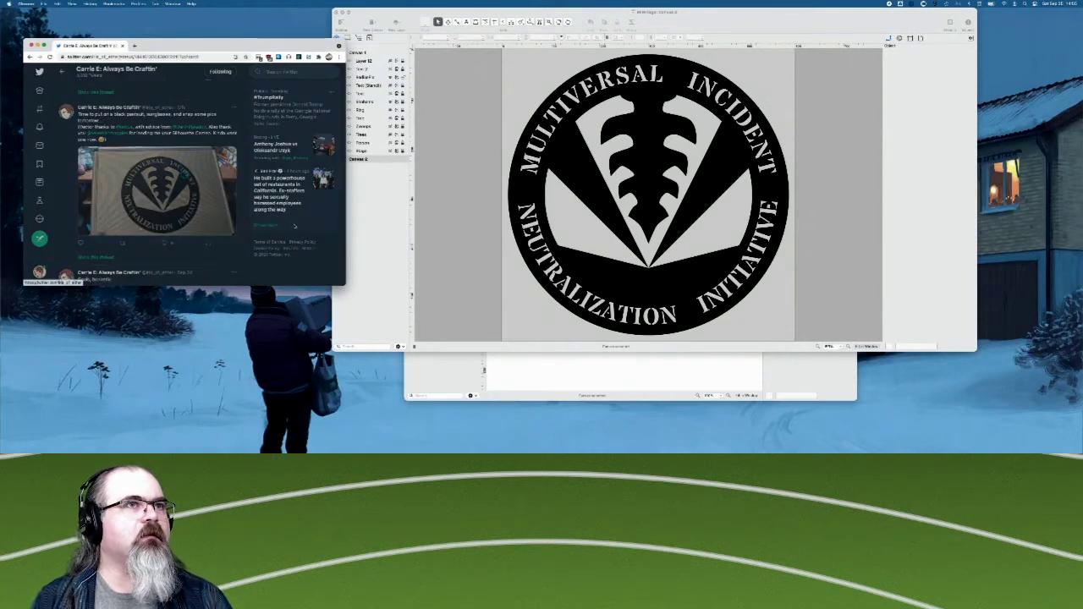
left_click(145, 187)
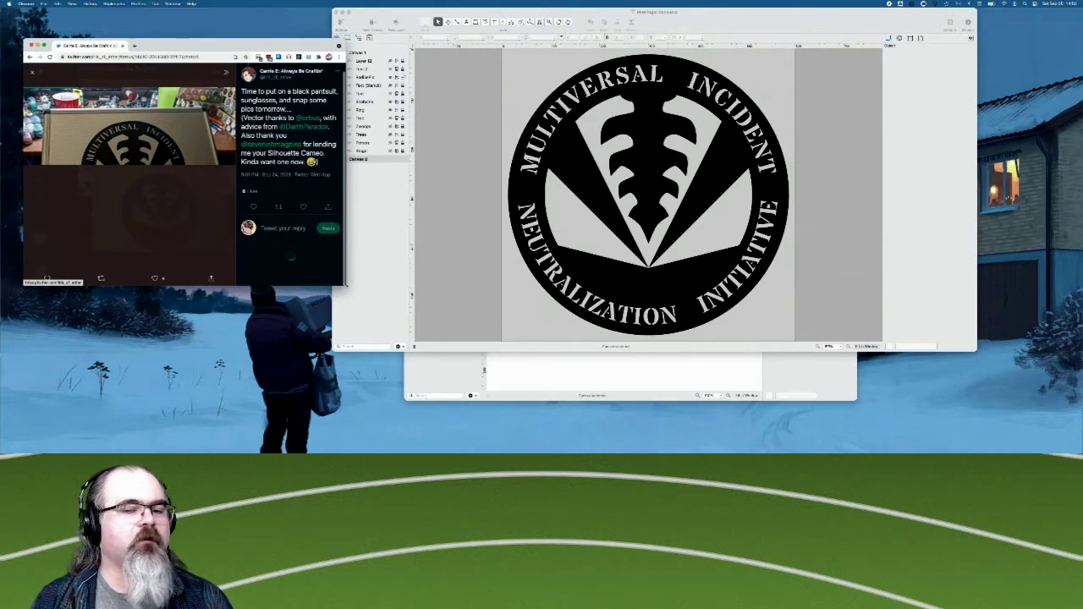
left_click_drag(345, 286, 378, 305)
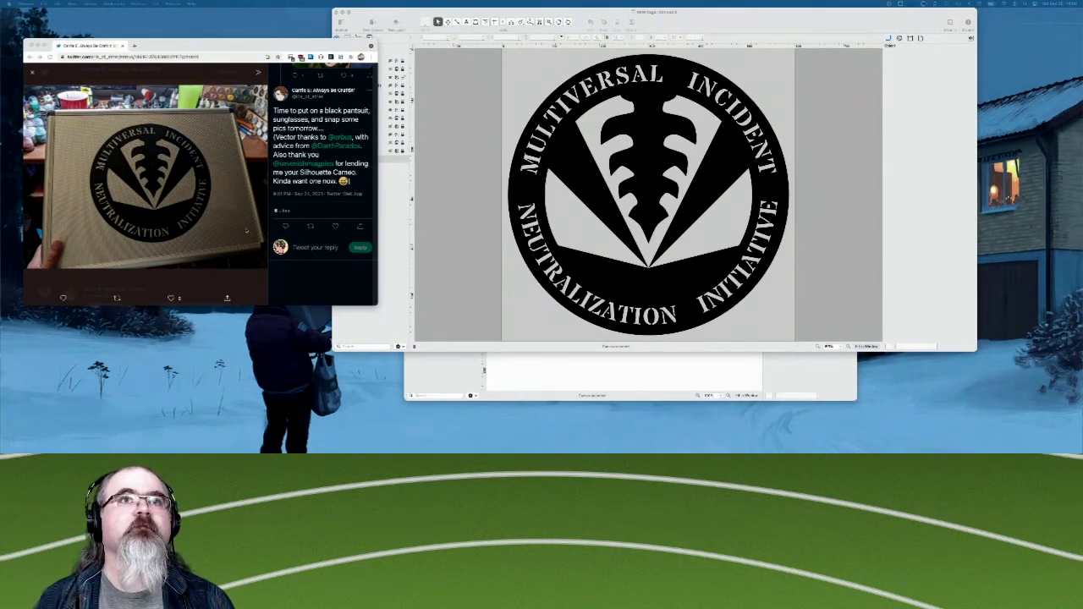
Switch back to OmniGraffle, bring the blank untitled document forward and shift its window clear of the photo.
left_click(357, 12)
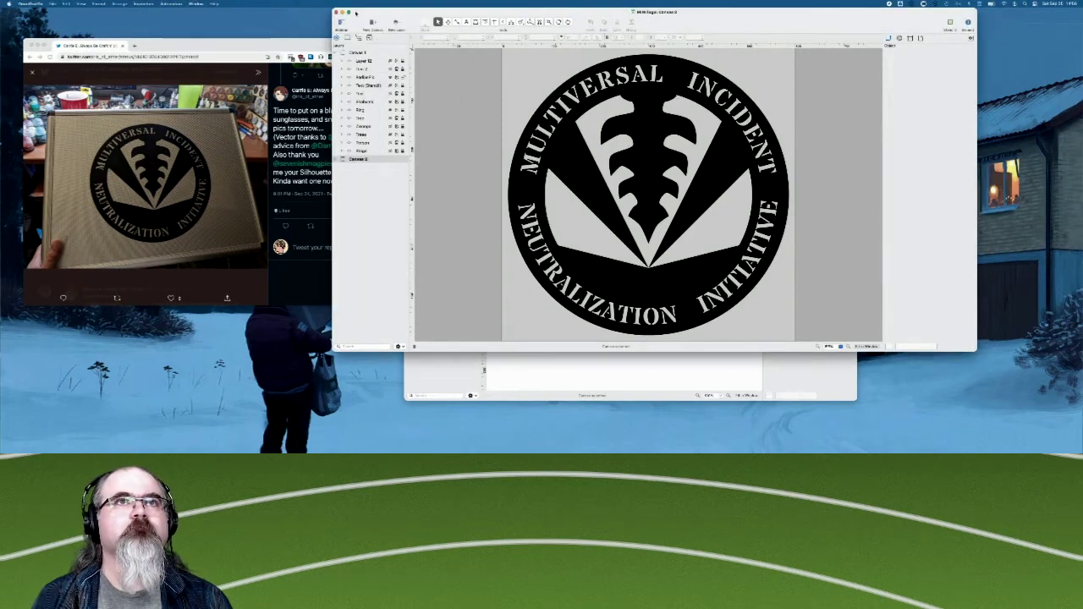
left_click(603, 367)
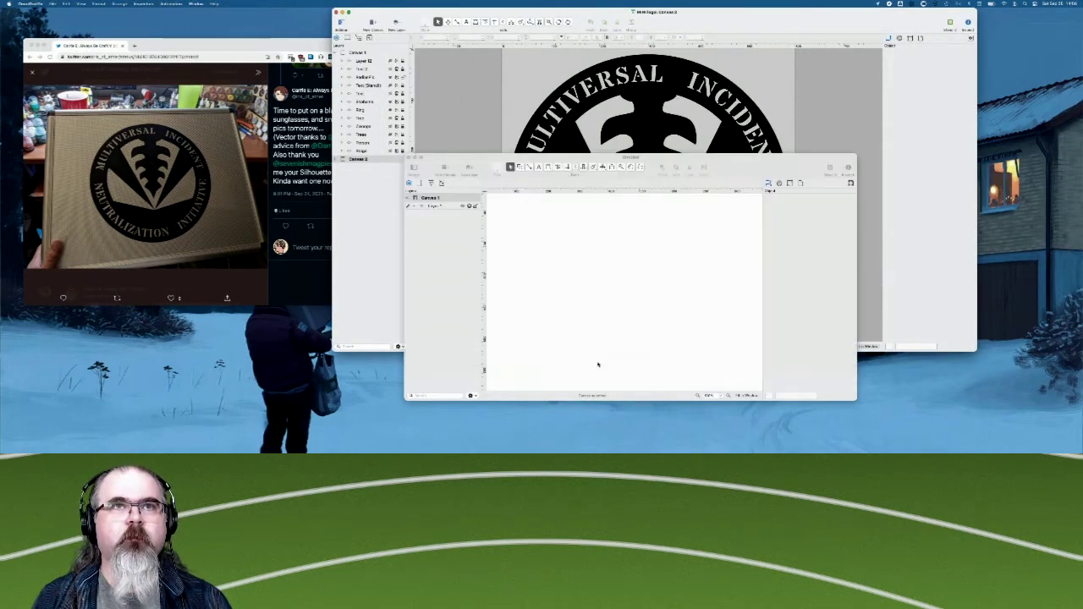
left_click_drag(486, 159, 469, 140)
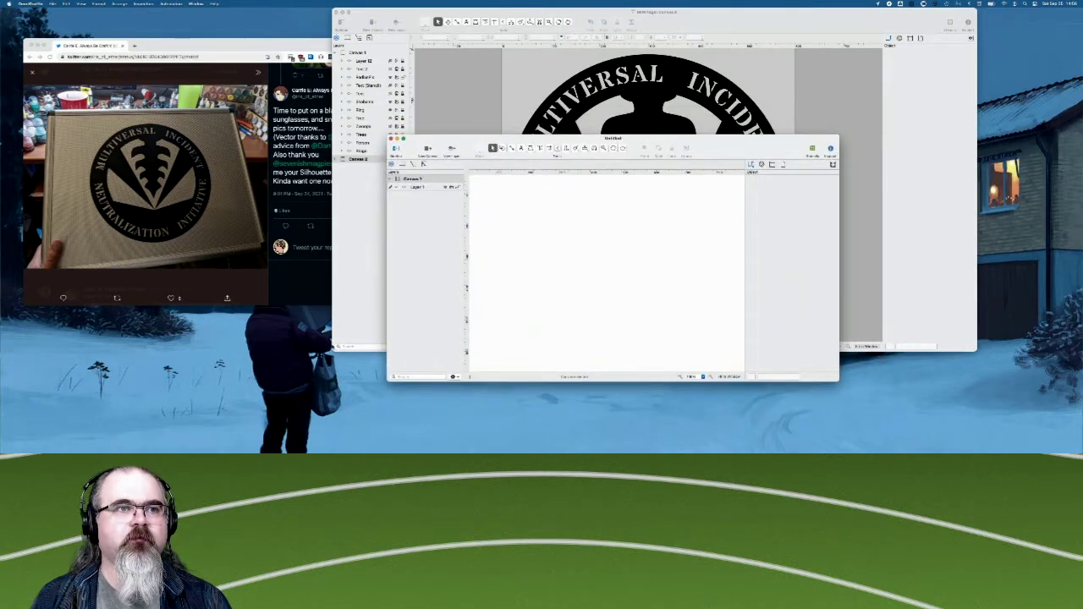
Reduce the logo drawing's window to a small reference beside the blank document, and make the blank document active.
left_click(333, 348)
left_click_drag(332, 350, 767, 177)
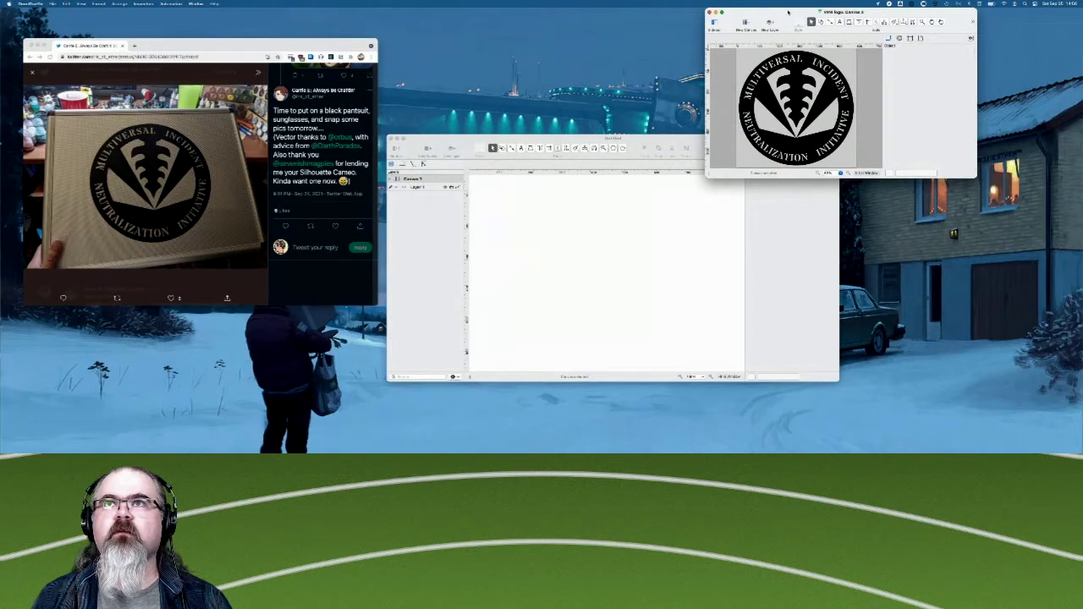
left_click_drag(761, 12, 864, 12)
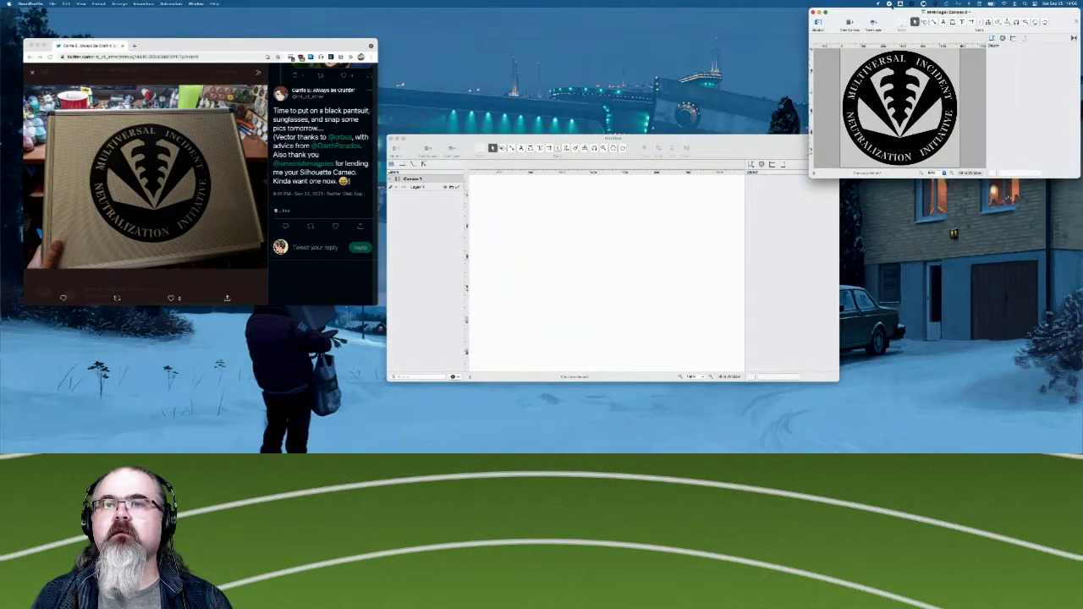
left_click(736, 141)
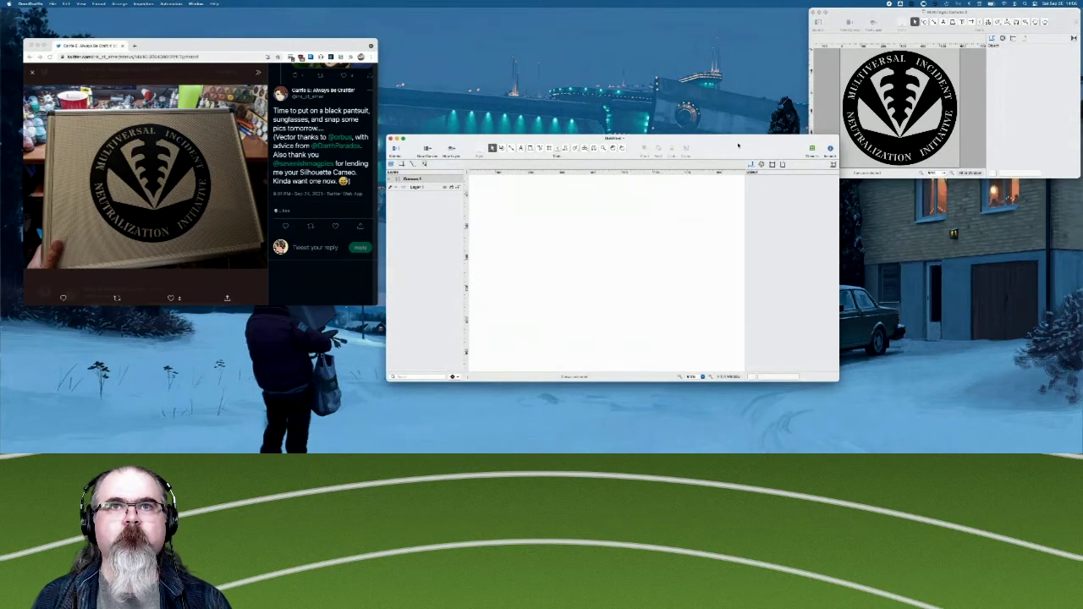
Bring up the untitled document's canvas settings, change the canvas sizing to Fixed, and try the Flexible option.
left_click_drag(738, 145, 740, 154)
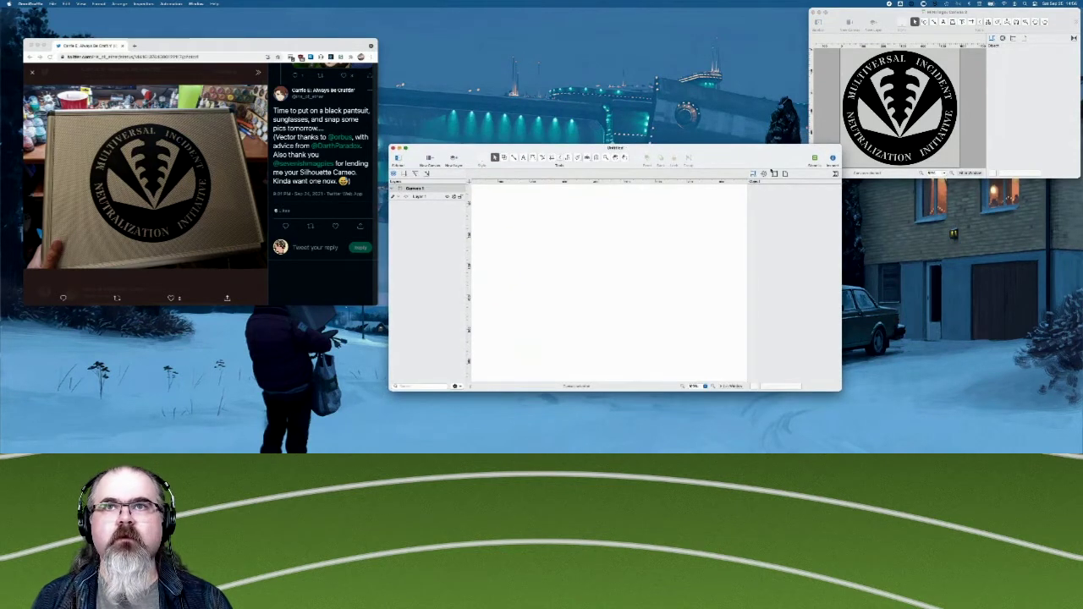
left_click(774, 173)
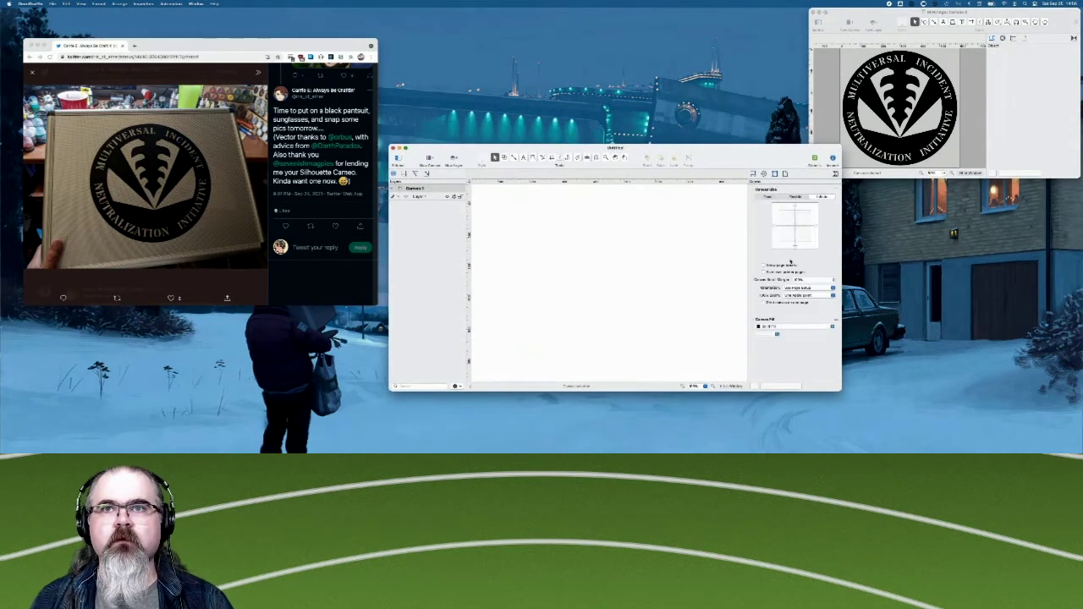
scroll(789, 277, "down", 10)
scroll(789, 278, "up", 10)
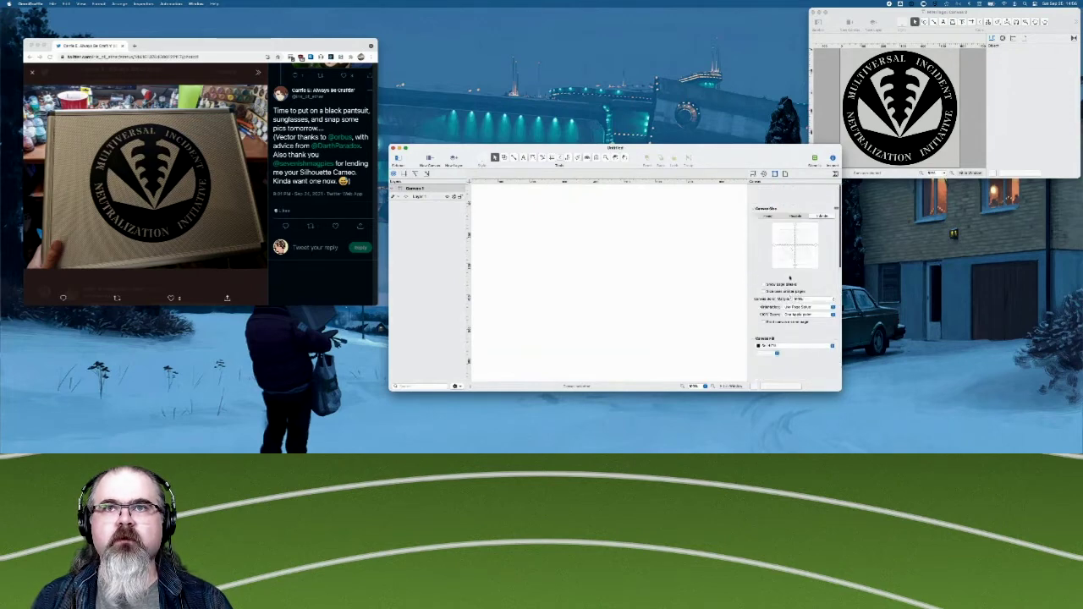
left_click(776, 198)
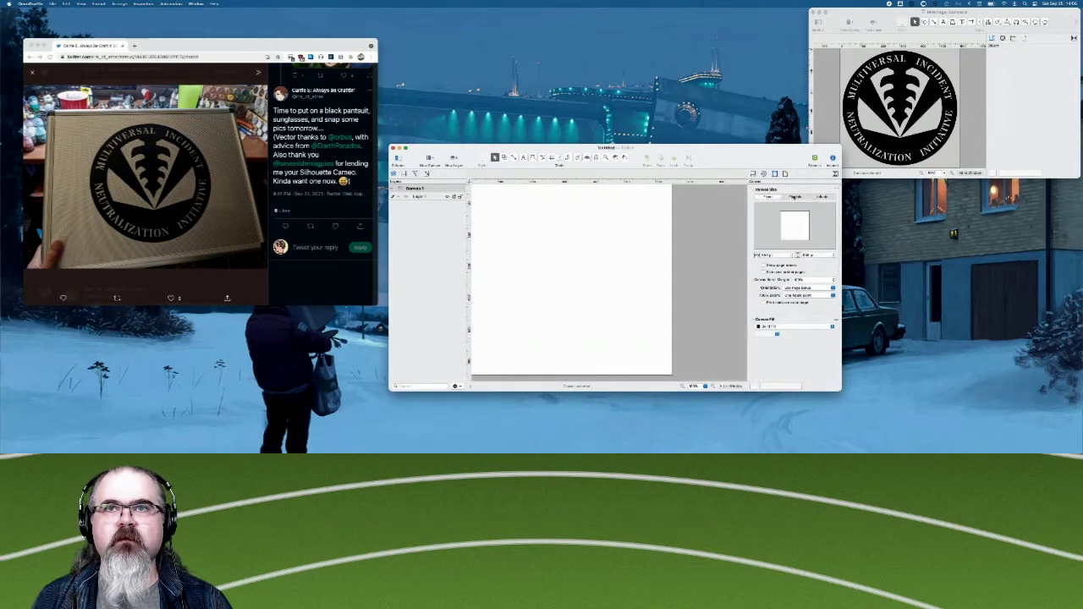
left_click(795, 196)
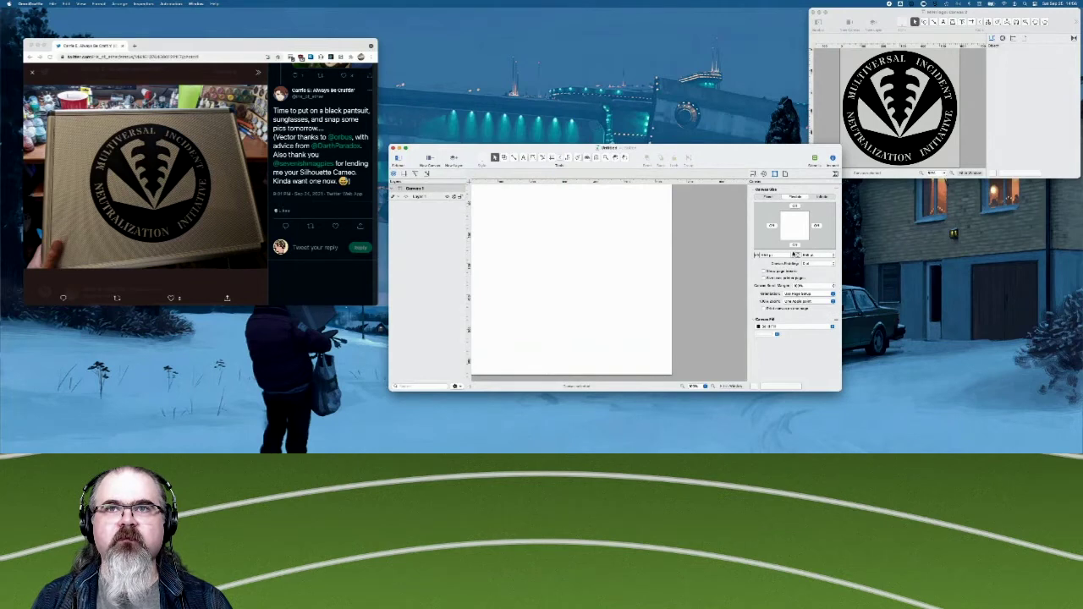
Set the canvas ruler units to inches.
scroll(785, 300, "down", 5)
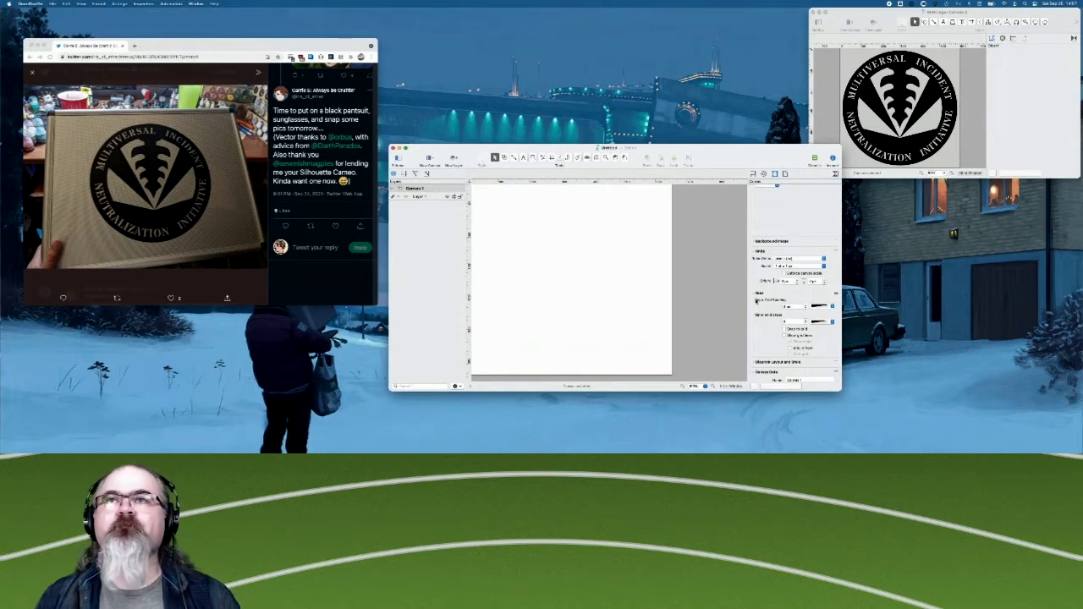
left_click(775, 258)
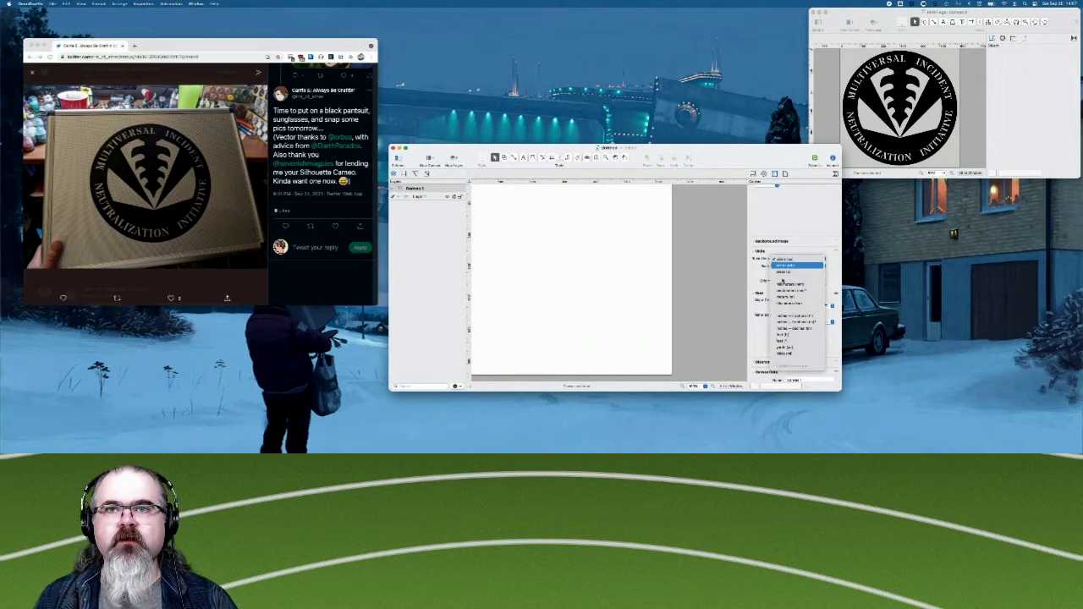
left_click(794, 323)
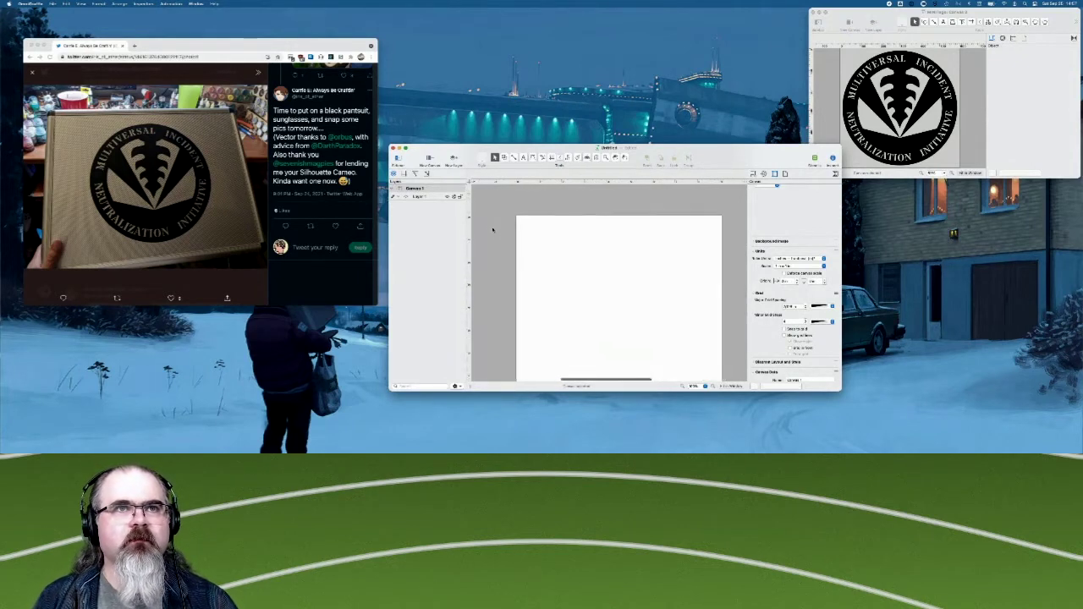
Set the fixed canvas size to 2 inches wide and 1 inch high.
scroll(759, 222, "up", 5)
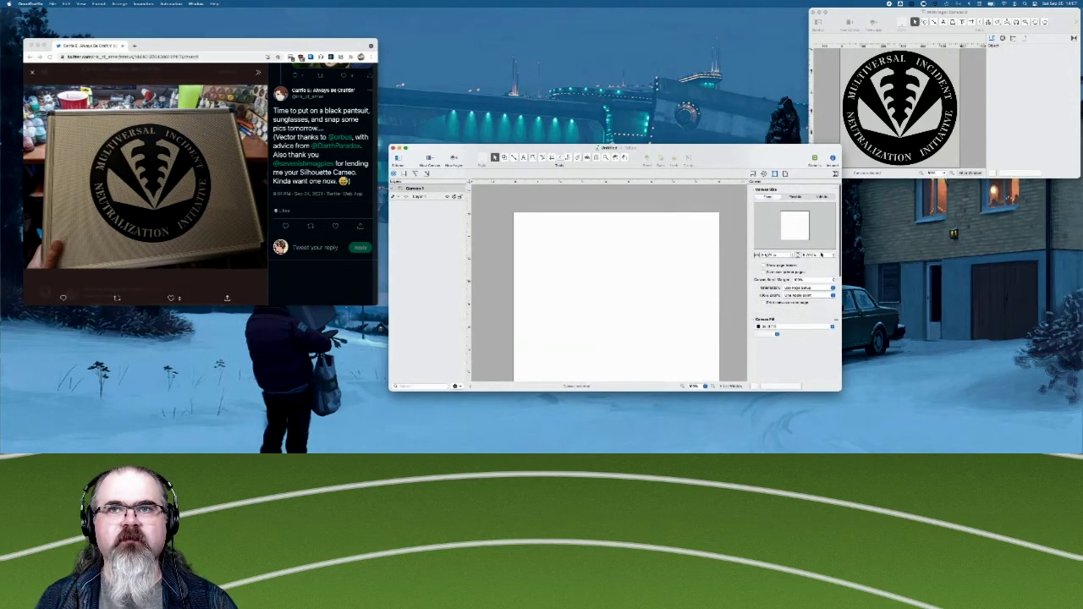
left_click(821, 254)
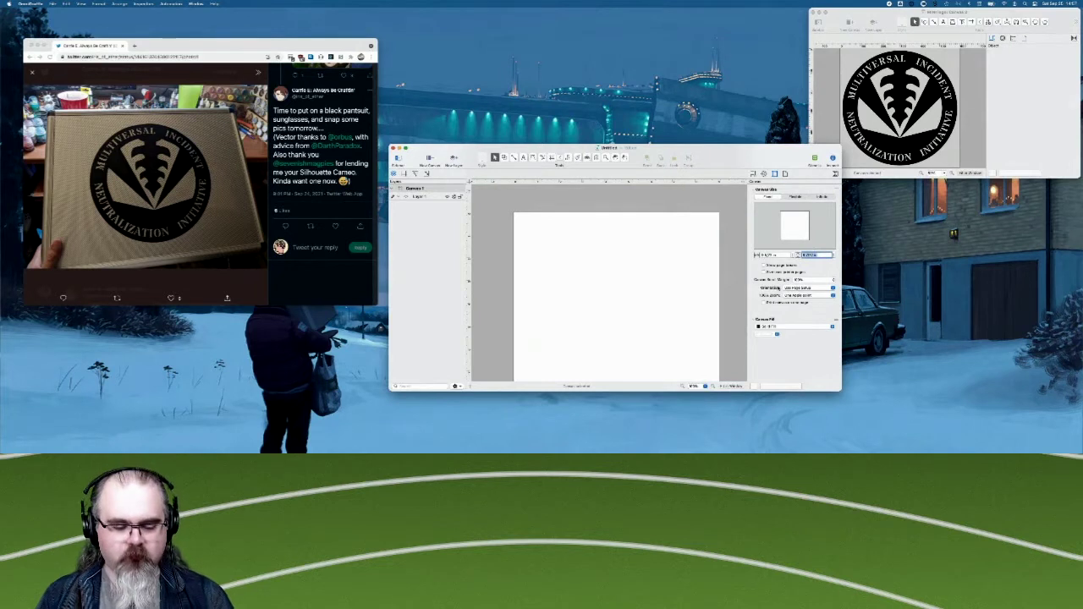
key("BackSpace")
type("1")
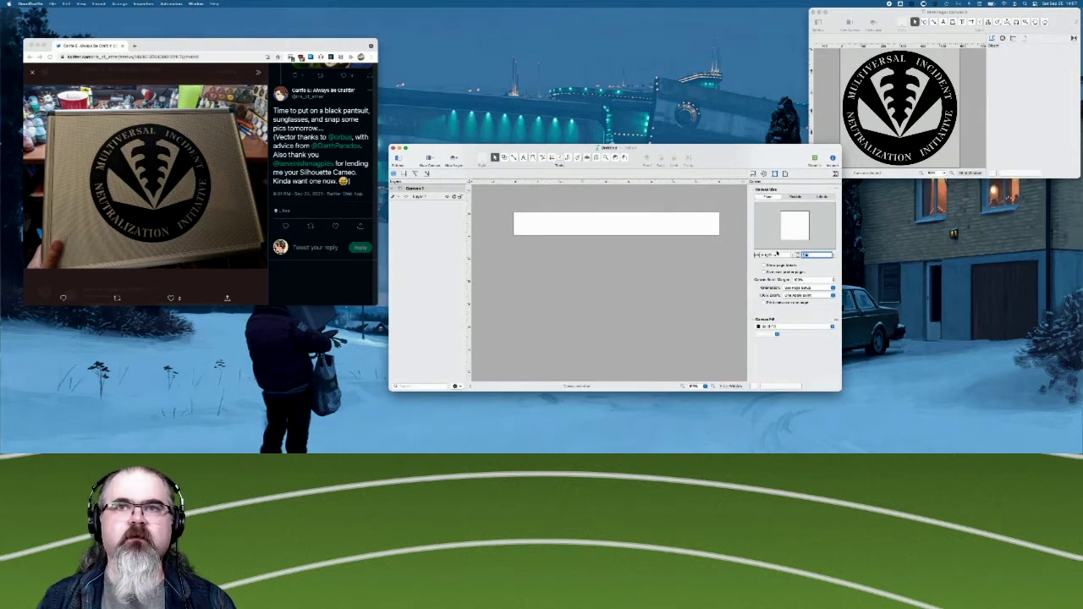
double_click(775, 254)
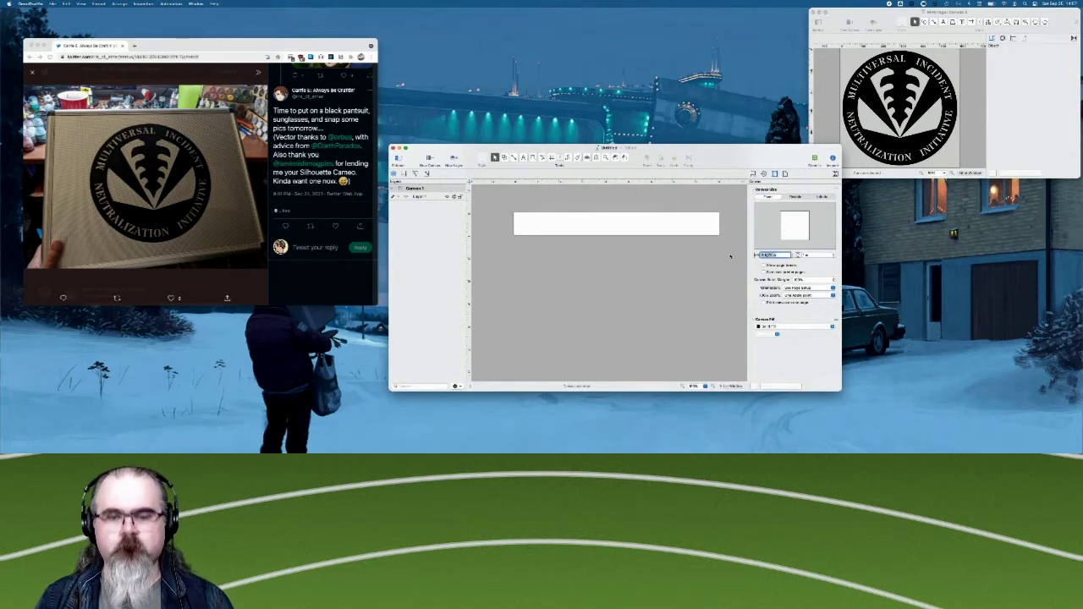
type("2")
key("Return")
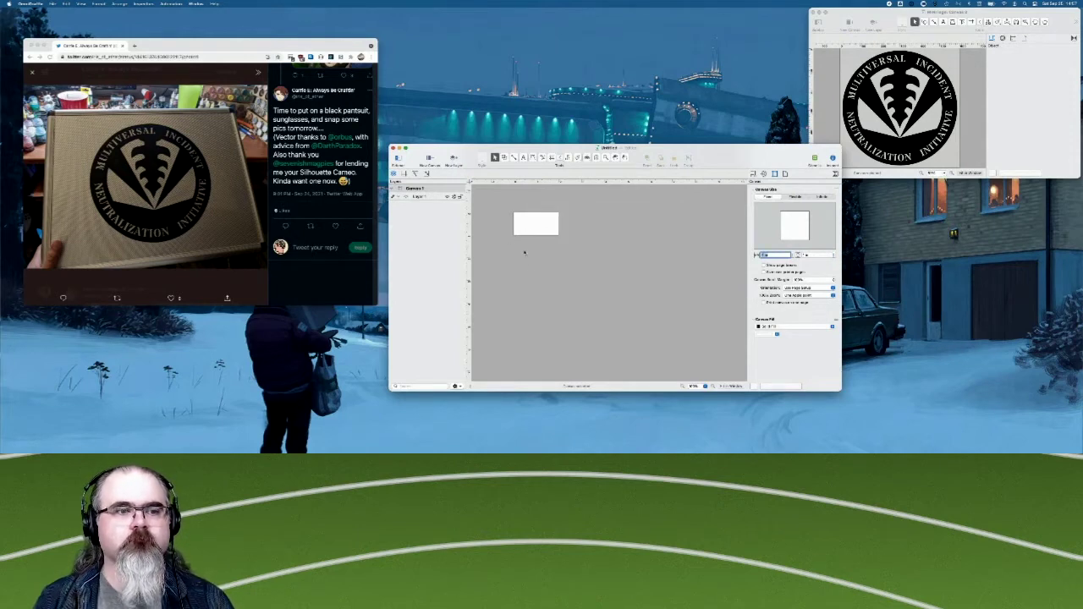
Magnify the small canvas until it nearly fills the document window, and centre it in view.
scroll(532, 269, "left", 5)
scroll(532, 268, "up", 3)
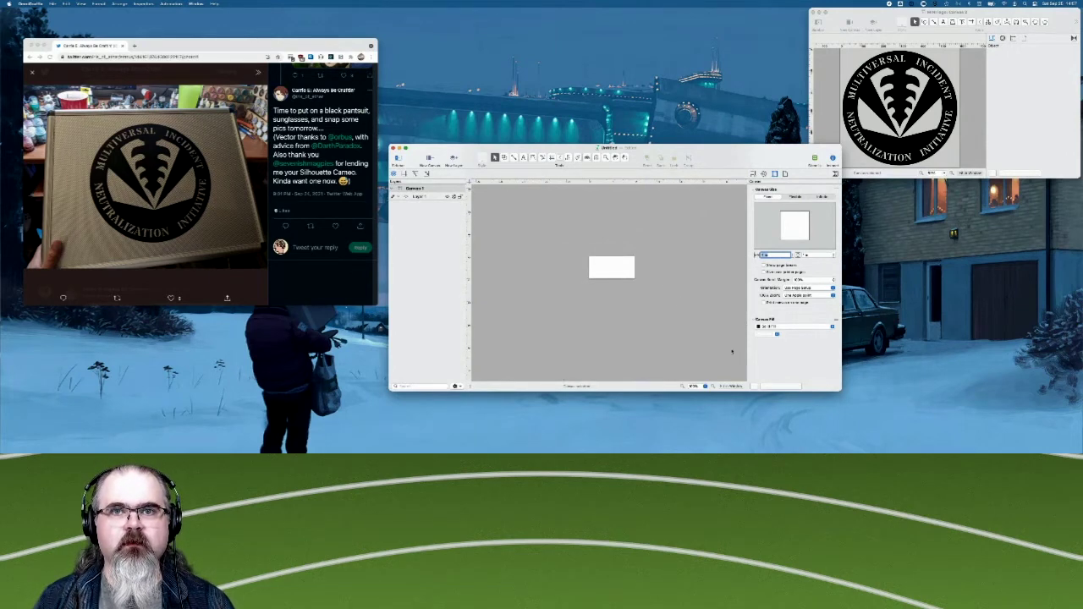
left_click(709, 385)
left_click(709, 385)
left_click(709, 385)
left_click(709, 385)
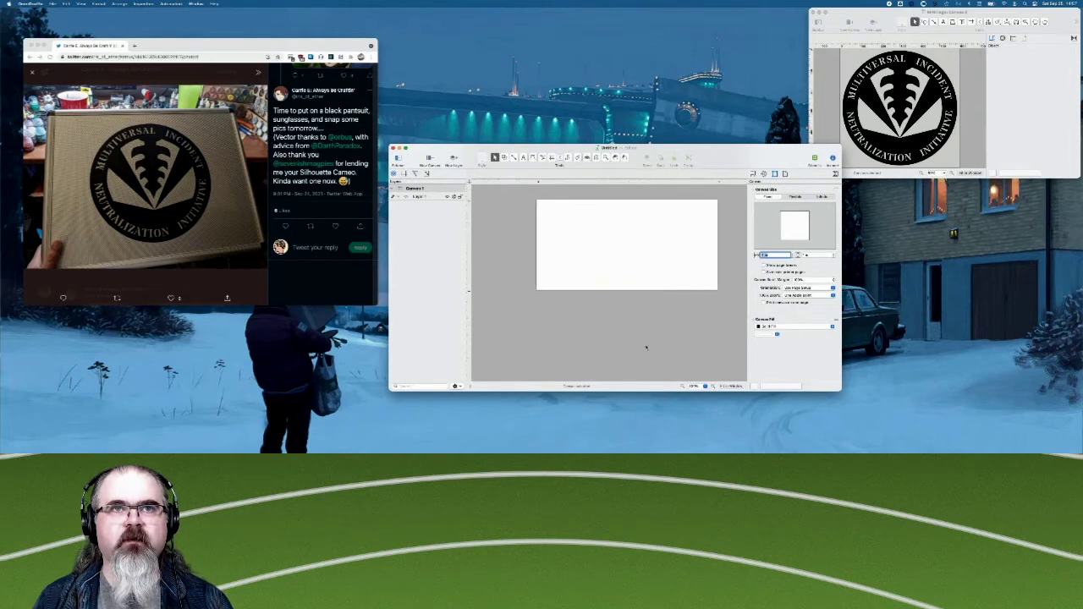
scroll(646, 347, "right", 2)
scroll(645, 347, "up", 2)
scroll(645, 347, "left", 2)
scroll(646, 347, "up", 1)
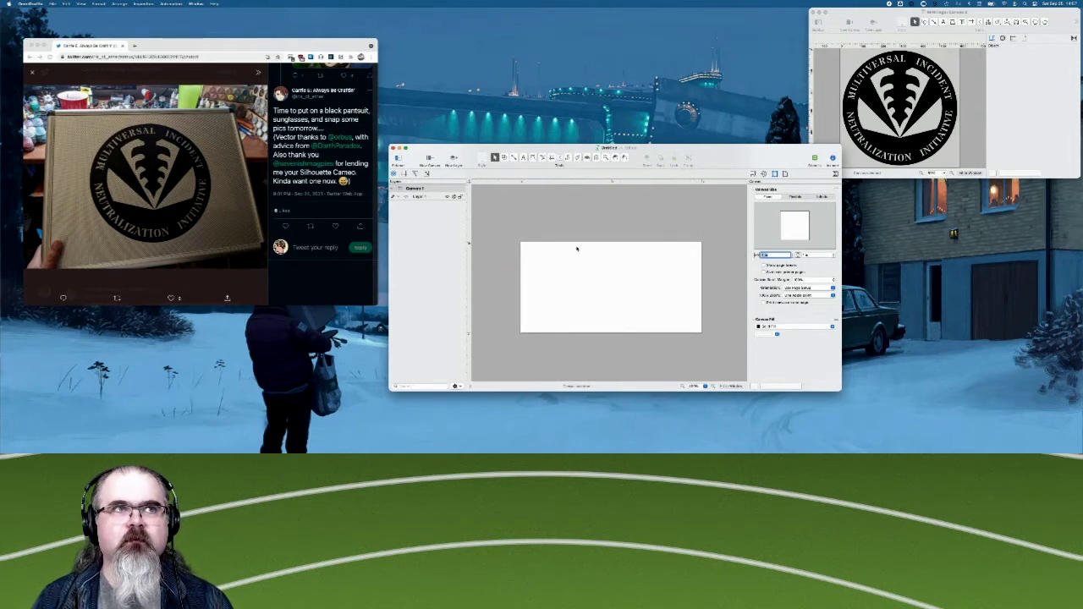
scroll(583, 273, "up", 2)
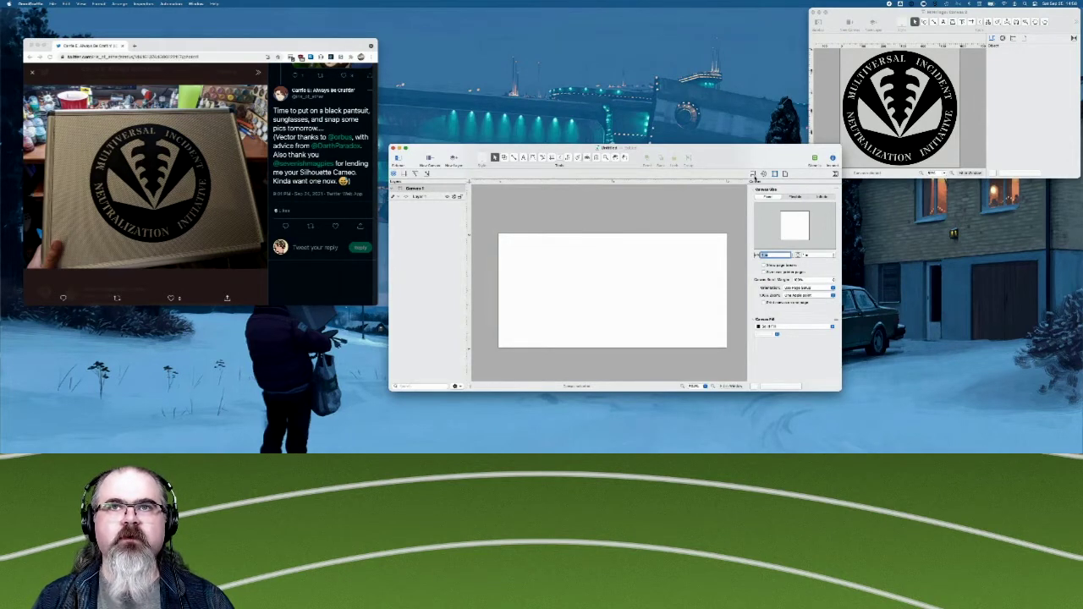
Set the major grid spacing to 1 inch, turn on snapping to the grid, and show the grid lines.
left_click(775, 174)
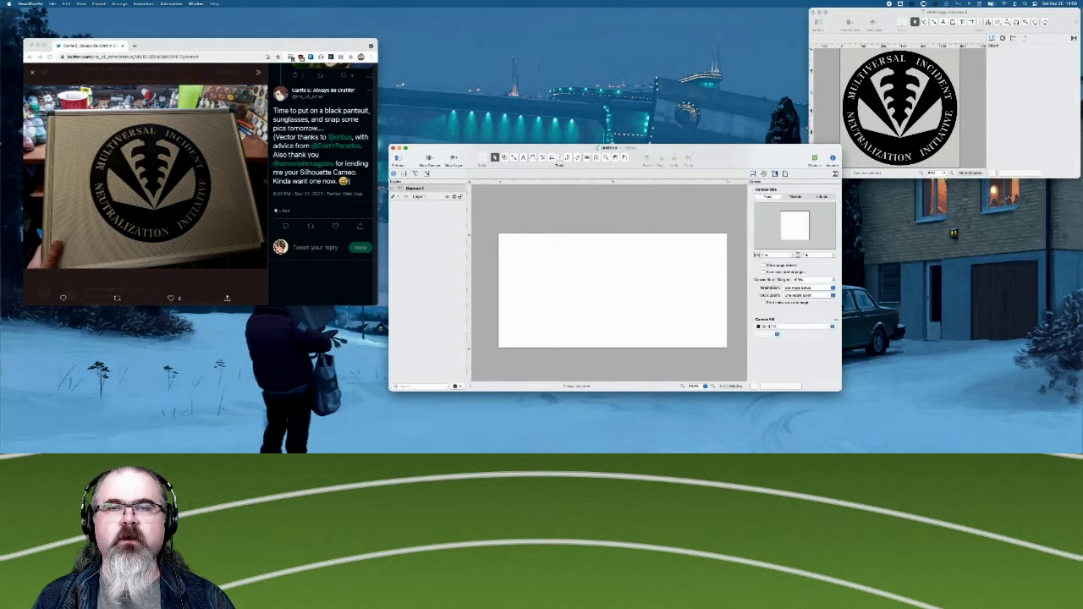
scroll(795, 236, "down", 8)
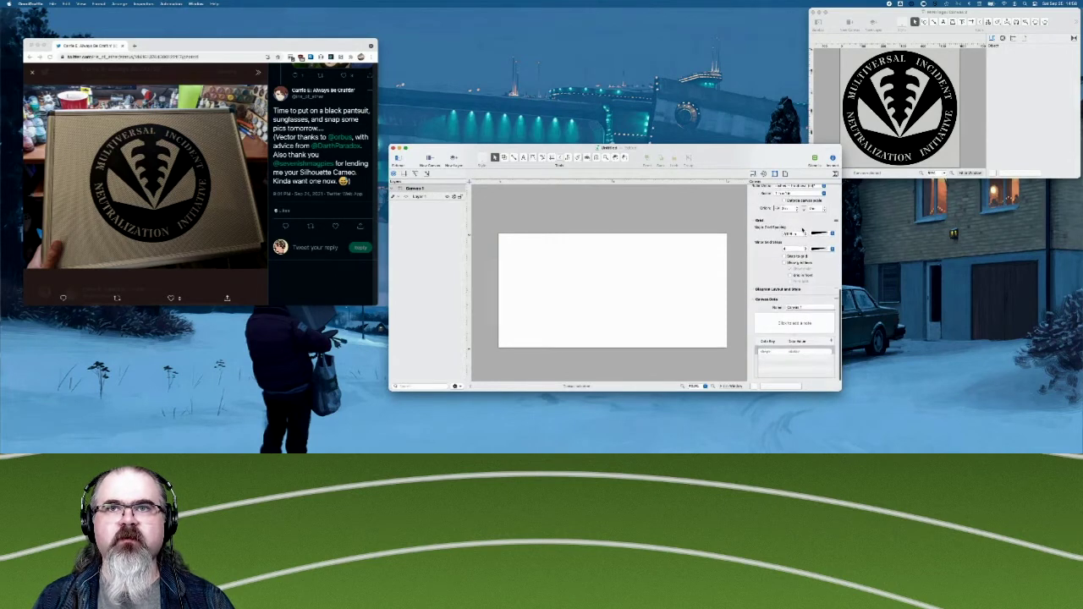
double_click(788, 233)
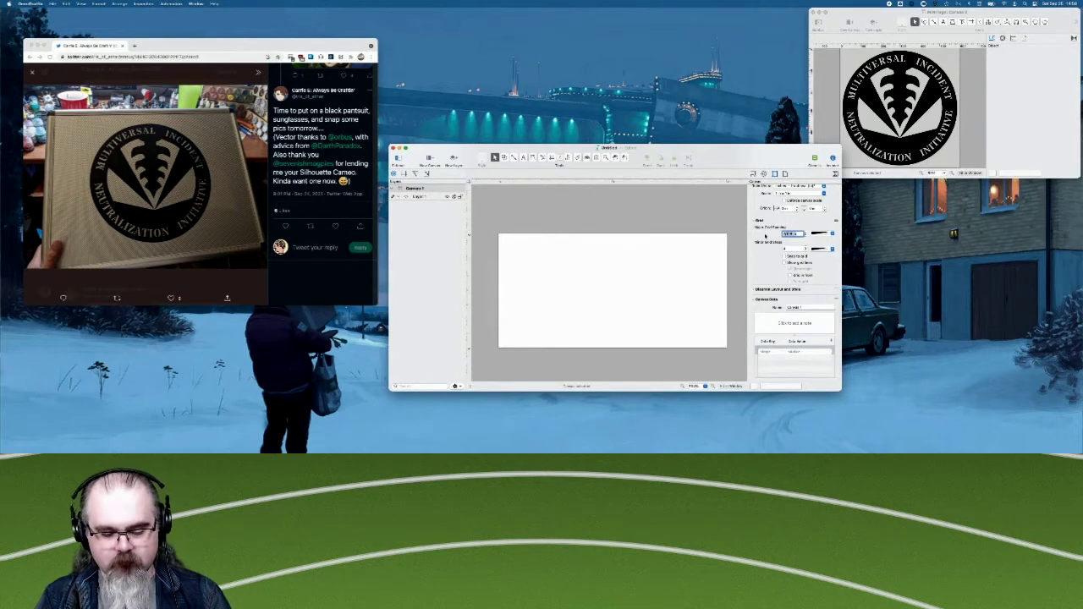
type("1")
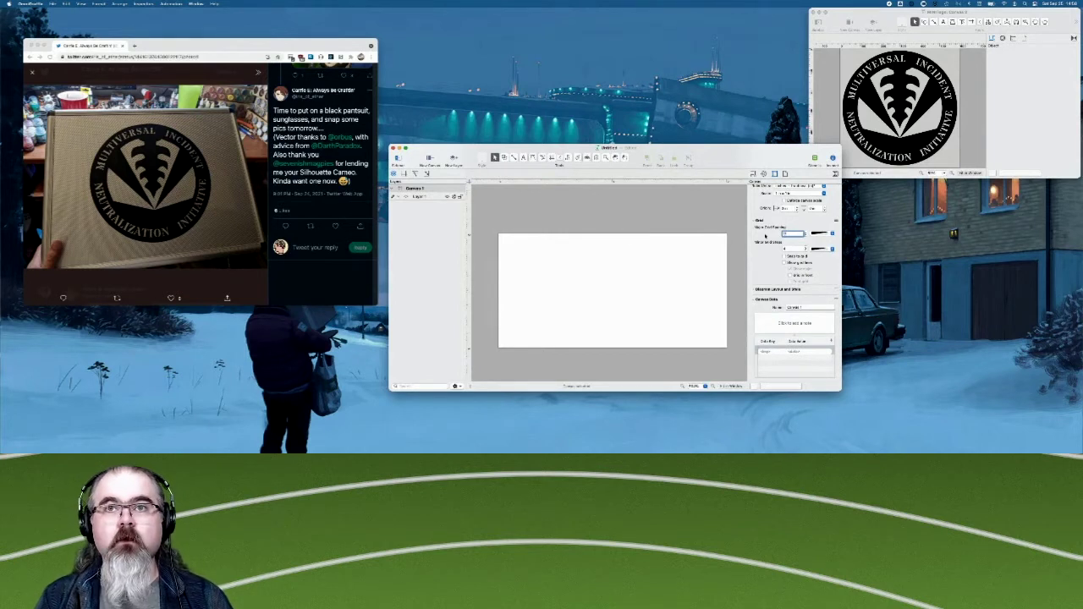
key("Tab")
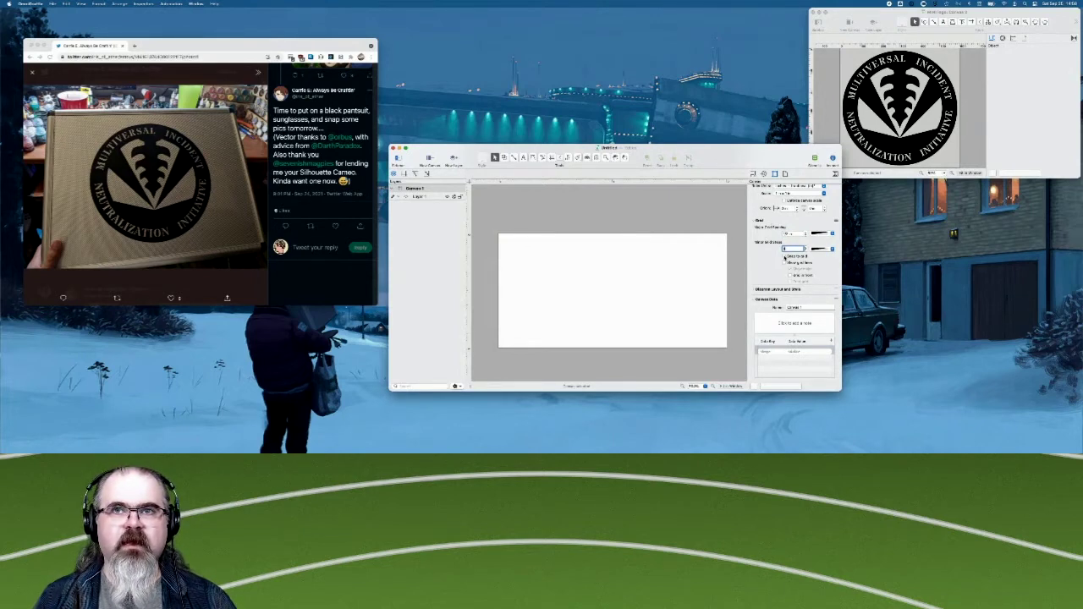
left_click(785, 262)
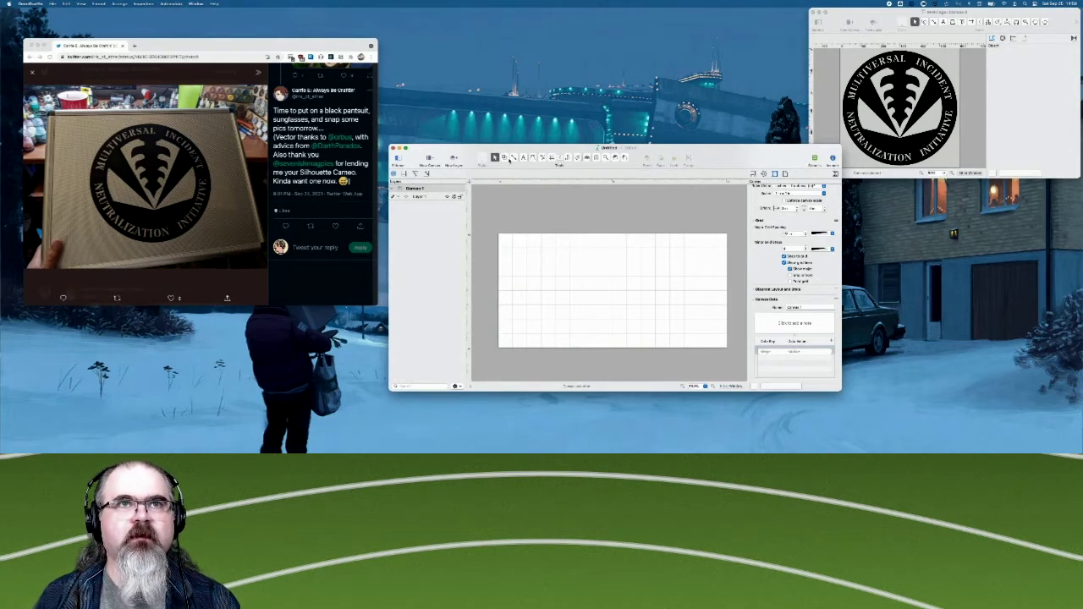
Draw a rectangle with no stroke and a solid black fill covering the whole 2 by 1 inch canvas.
left_click(505, 159)
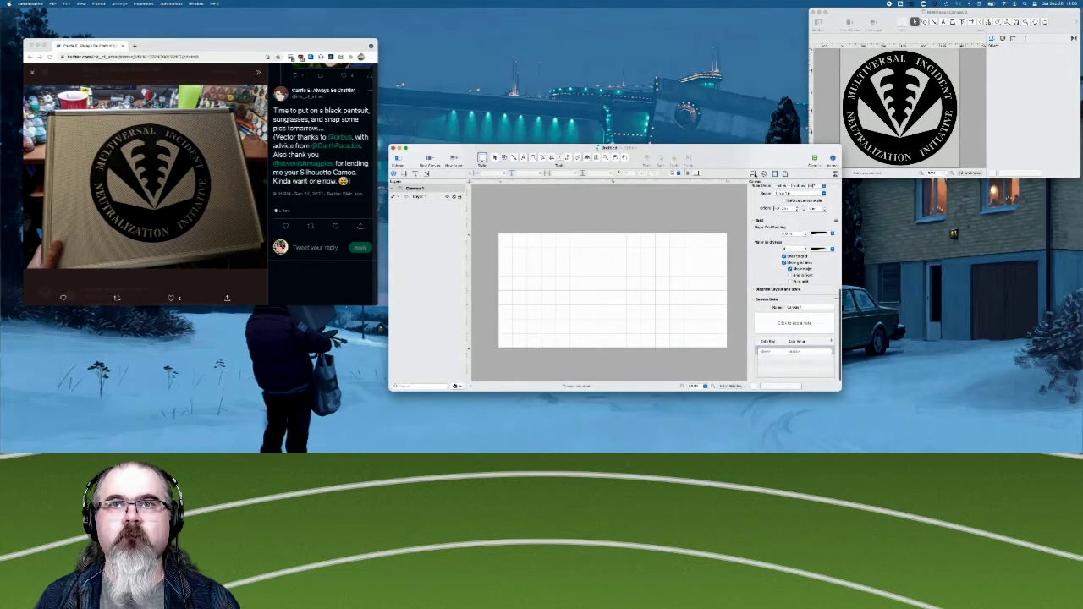
left_click(753, 173)
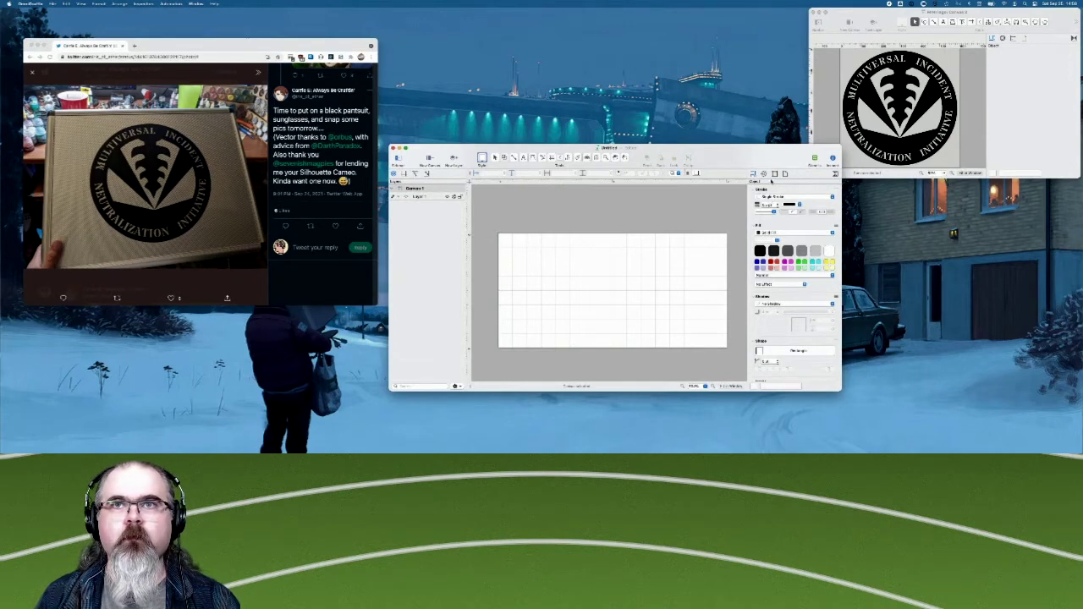
left_click(770, 198)
left_click(774, 188)
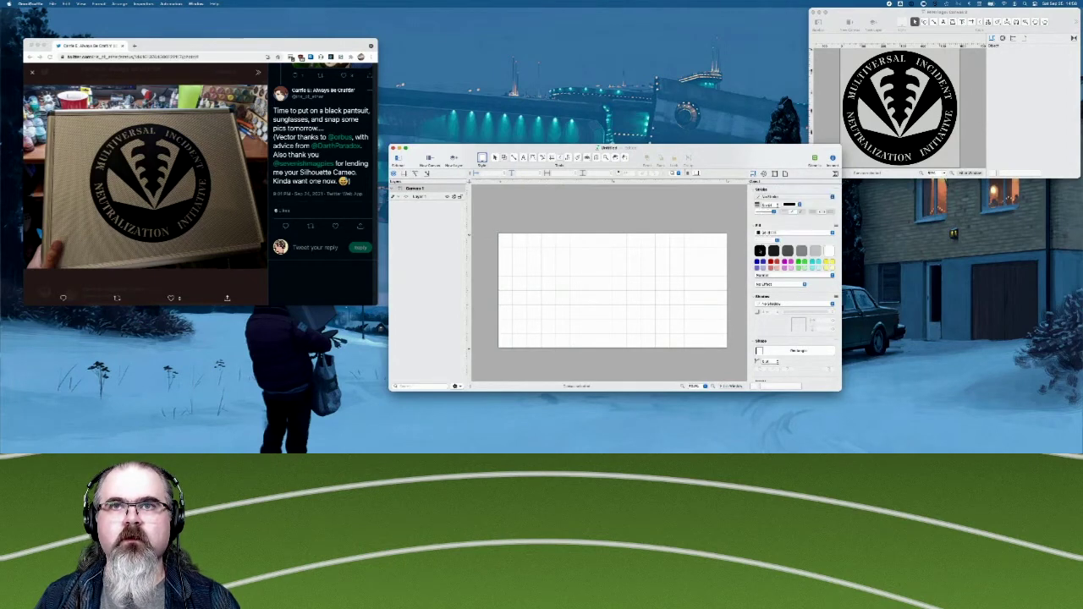
left_click(760, 251)
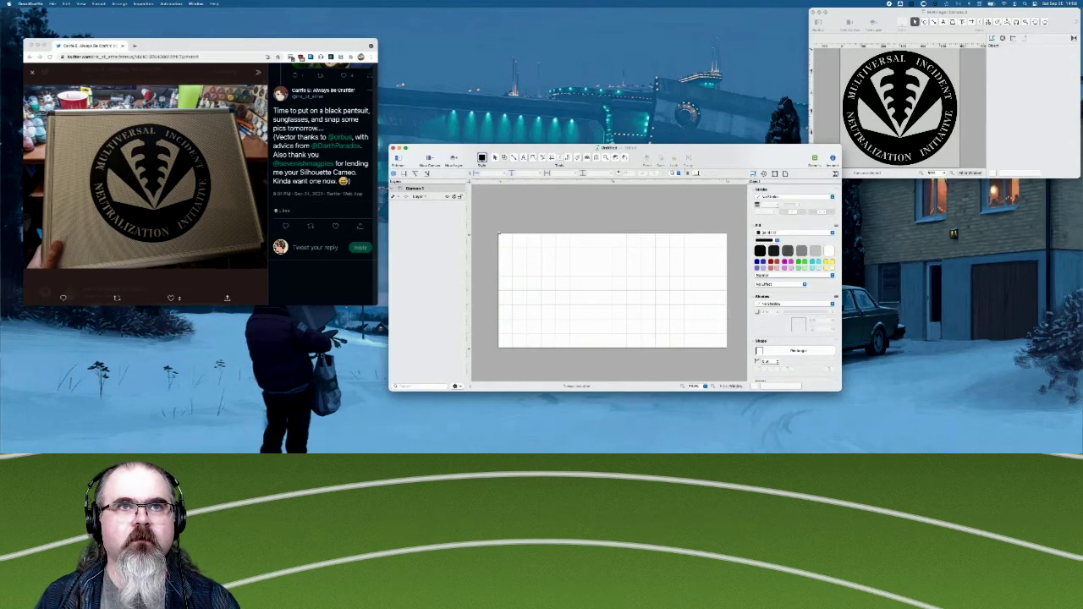
left_click_drag(497, 232, 733, 349)
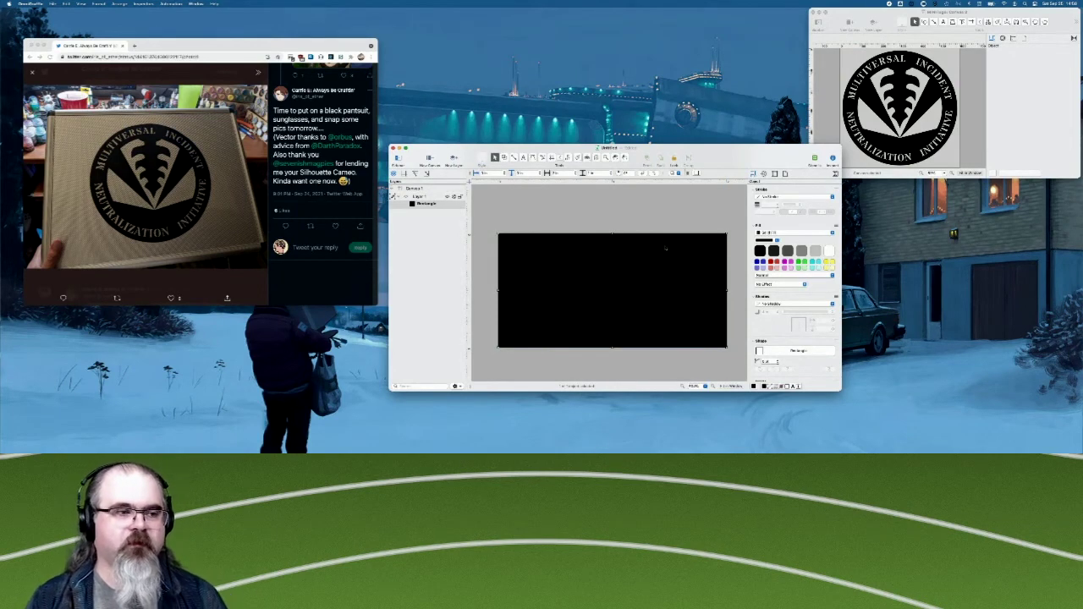
Check the black rectangle's geometry, round its corners slightly, and deselect it.
scroll(829, 284, "down", 10)
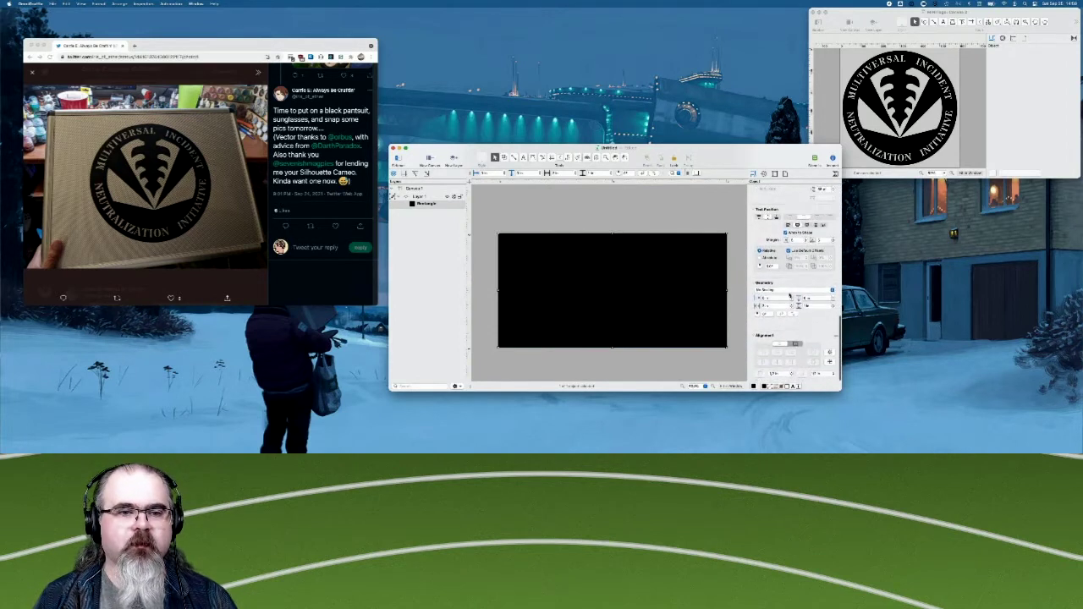
scroll(808, 298, "down", 2)
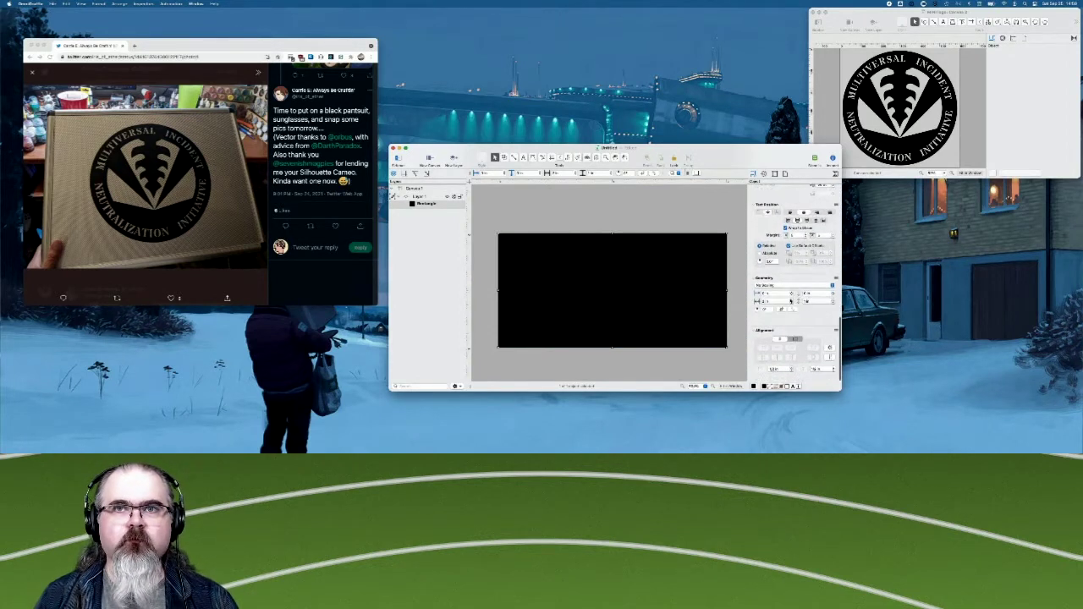
scroll(775, 281, "up", 10)
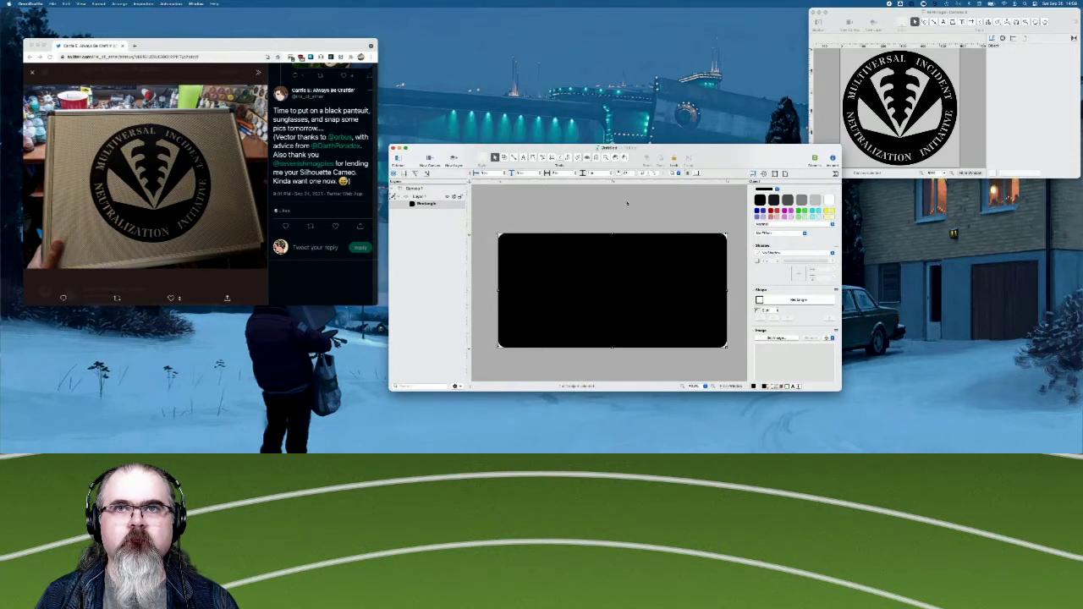
left_click(583, 214)
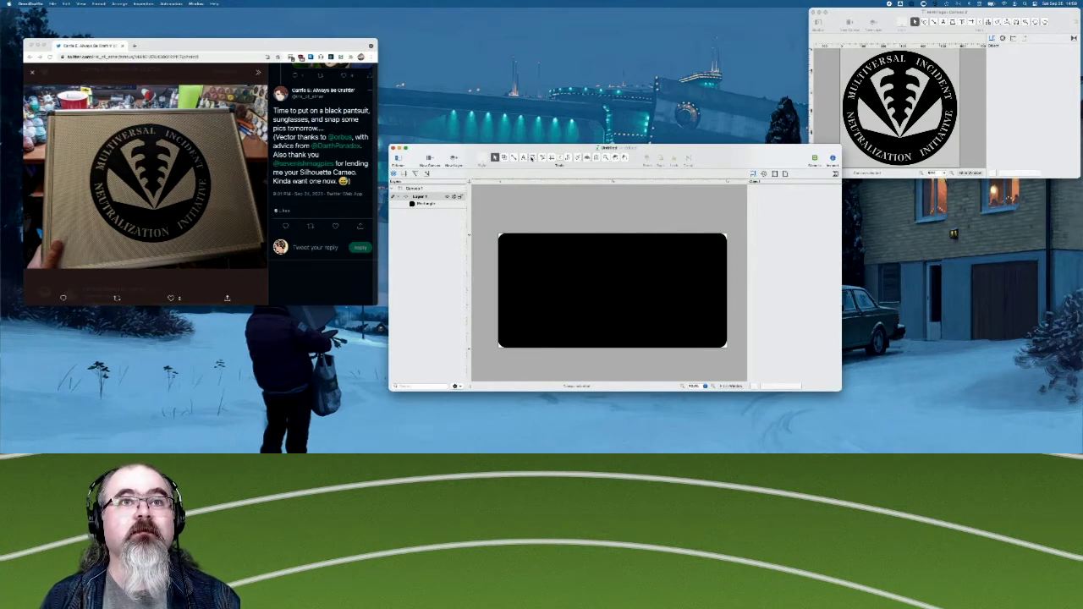
Add a new layer above the rectangle's layer and place the text "sans" on it, just above the black rectangle.
left_click(523, 158)
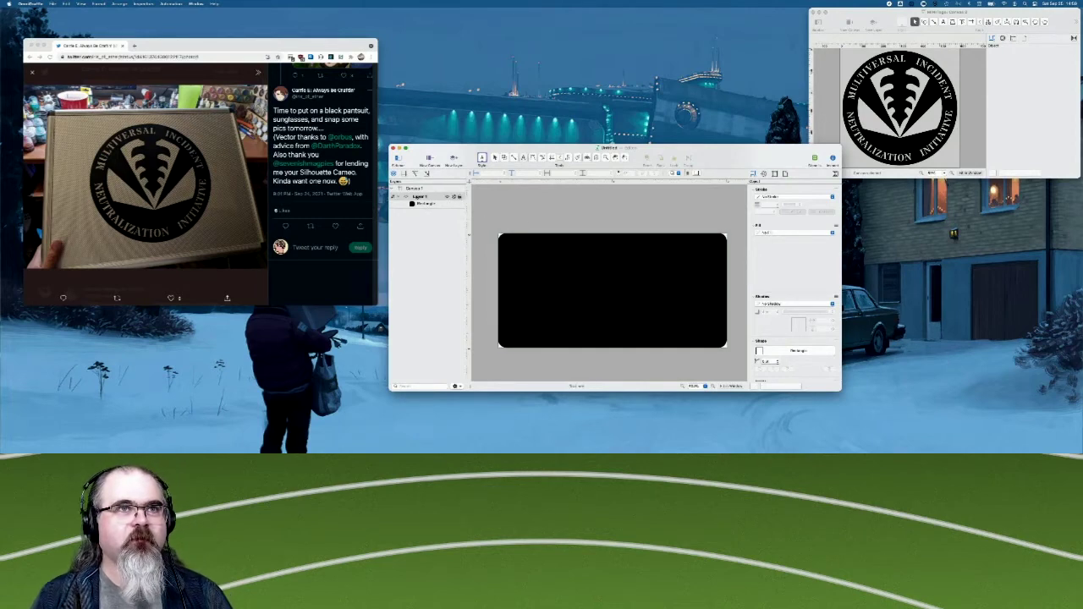
right_click(417, 196)
left_click(440, 204)
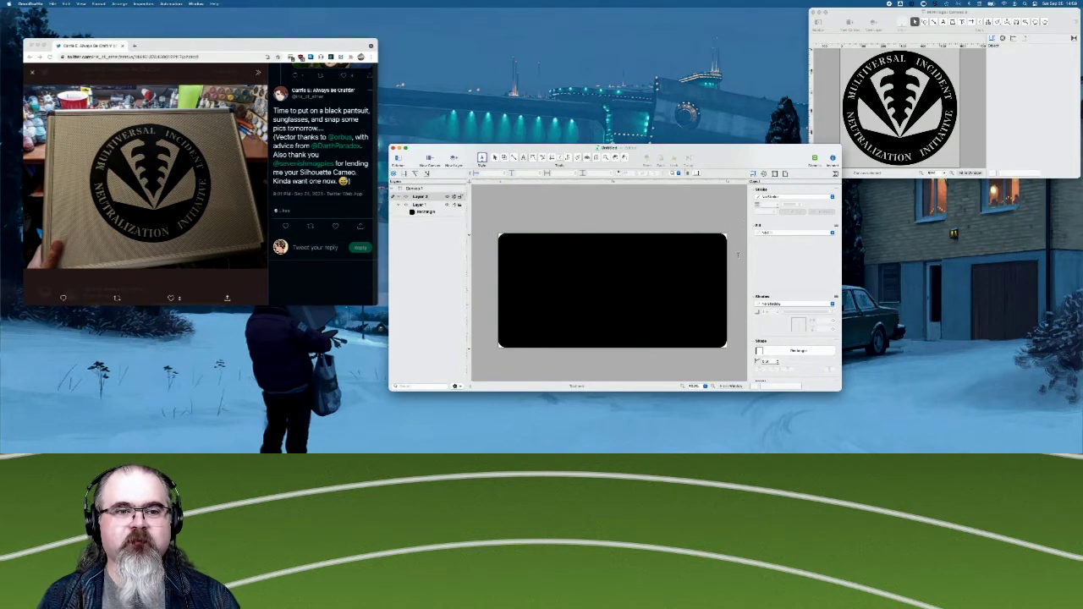
scroll(787, 227, "down", 5)
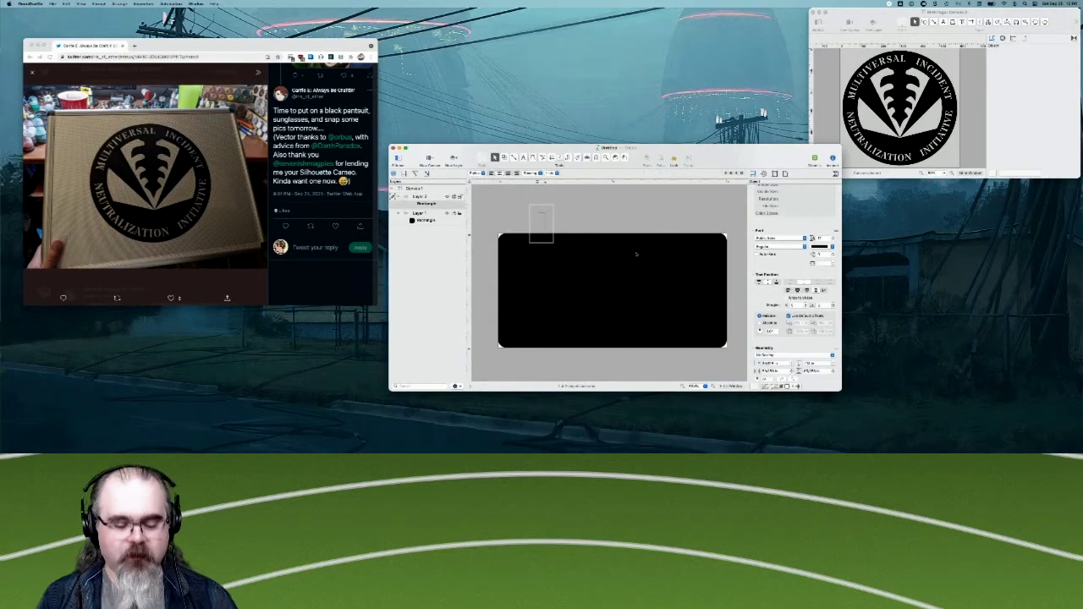
type("sans")
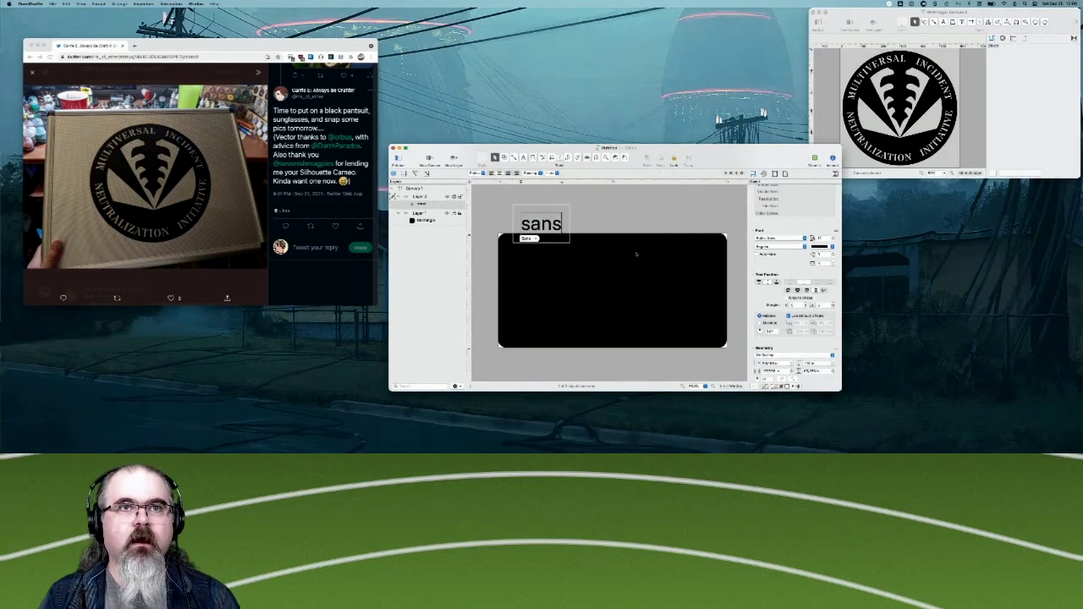
Select the word "sans", reduce the text box's horizontal and vertical margins, and finish editing the text.
key("Left")
key("Left")
key("Left")
key("Left")
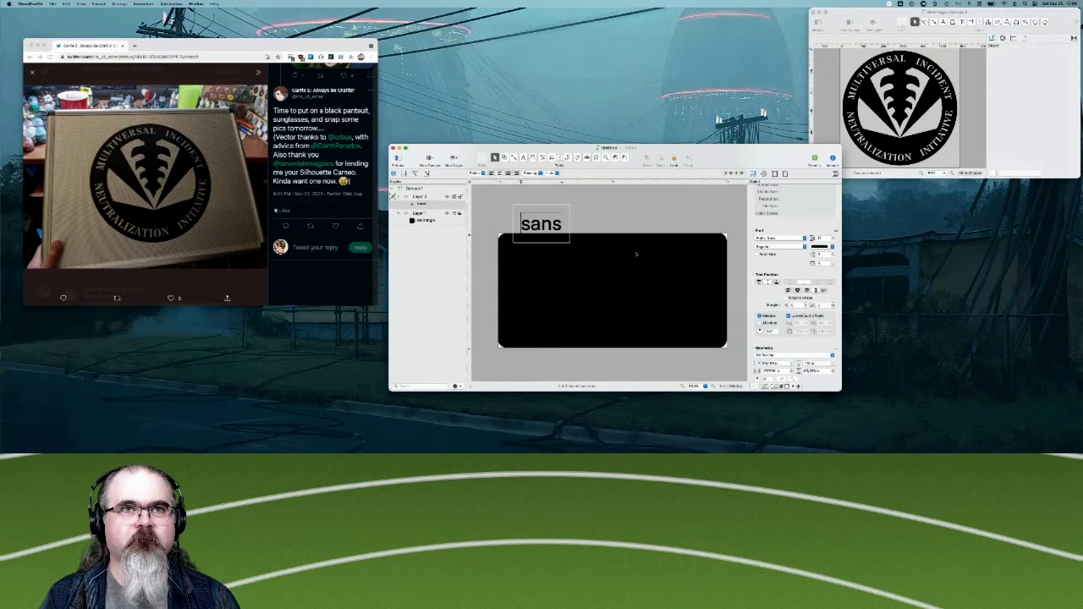
key("shift+Right")
key("shift+Right")
key("shift+Right")
key("shift+Right")
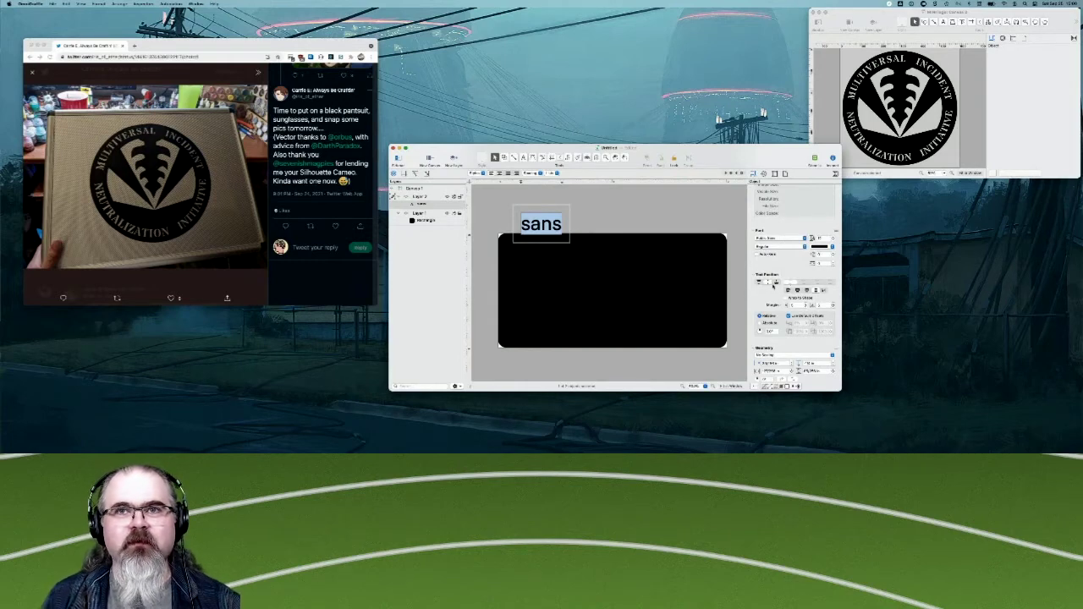
scroll(813, 272, "down", 2)
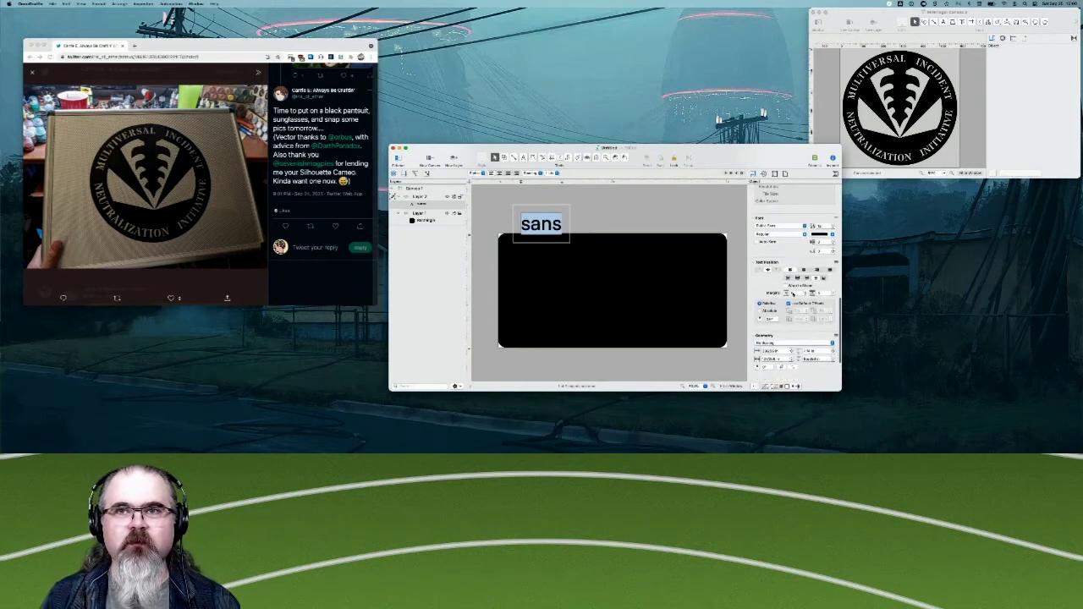
left_click(796, 292)
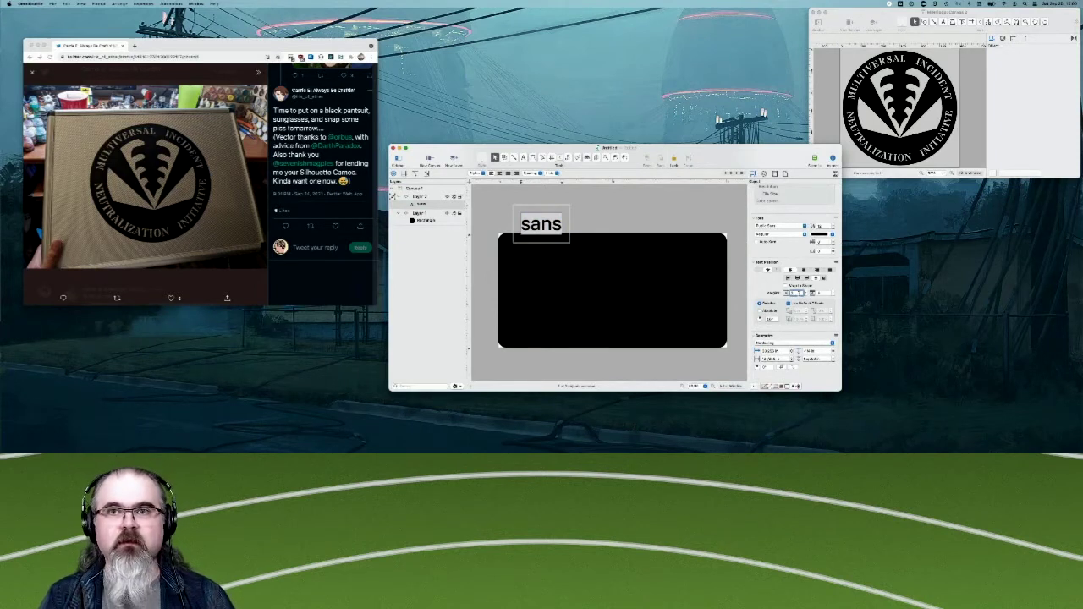
key("Tab")
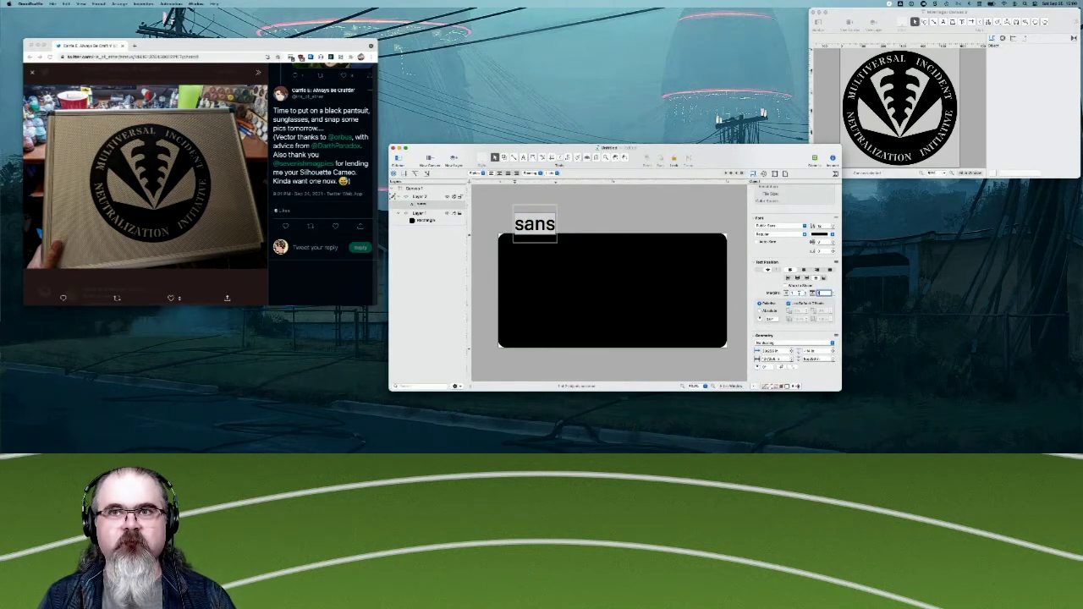
key("Tab")
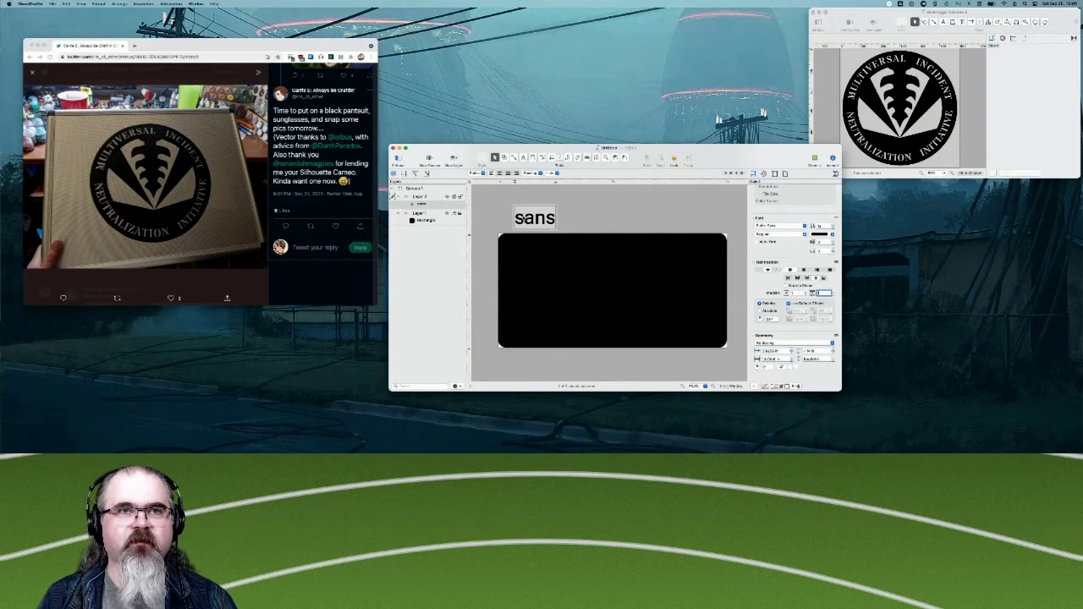
key("Escape")
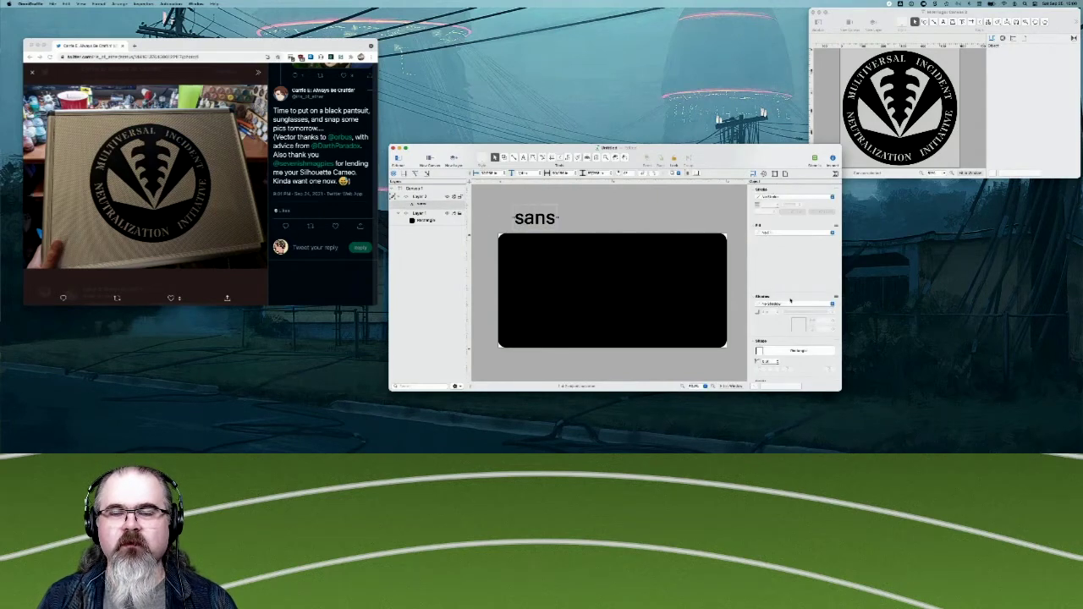
key("Escape")
Turn on Wrap to Shape for the "sans" text box and set its size to 2 in wide by 1 in high.
left_click(563, 228)
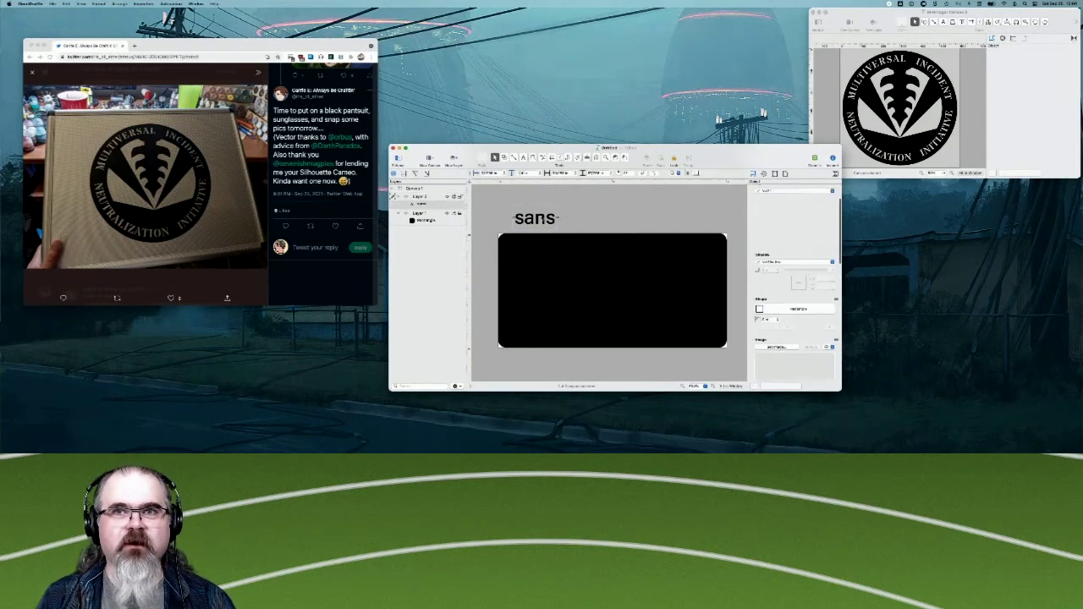
scroll(819, 273, "down", 3)
scroll(804, 245, "down", 2)
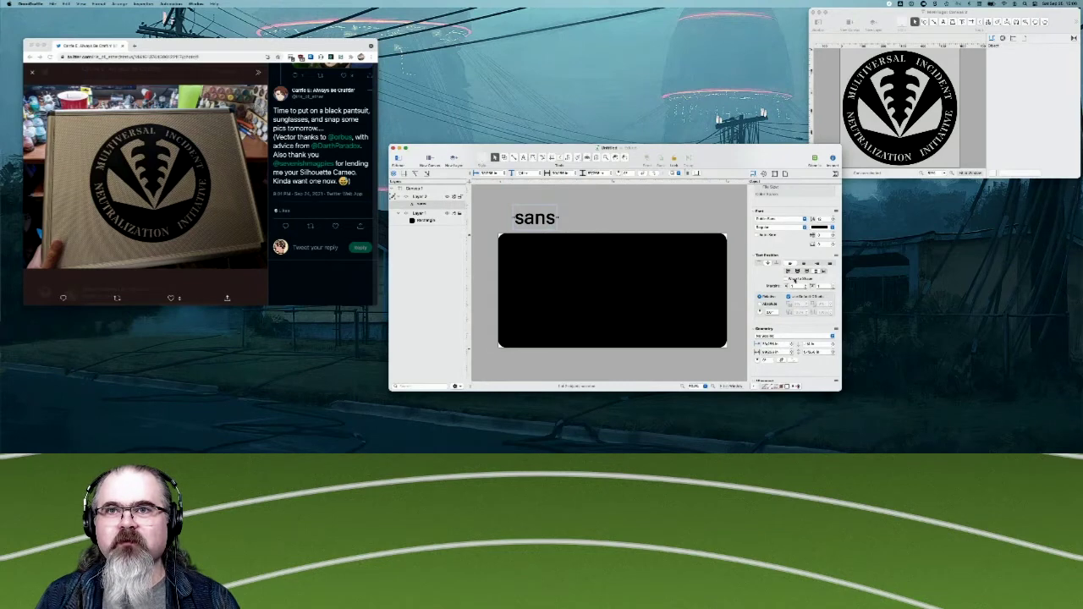
scroll(771, 335, "down", 1)
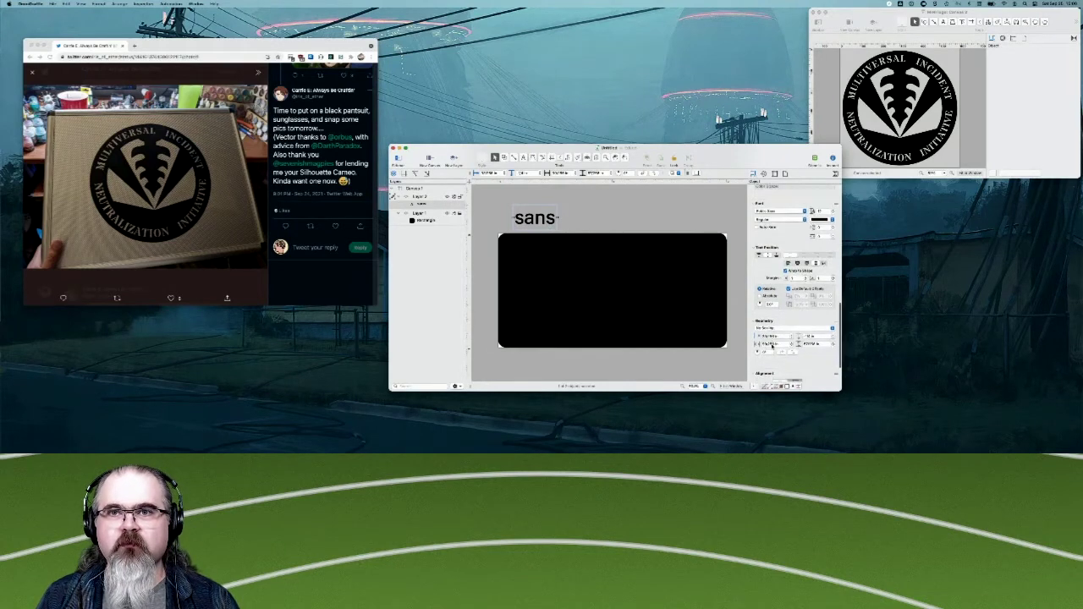
left_click(771, 343)
type("2")
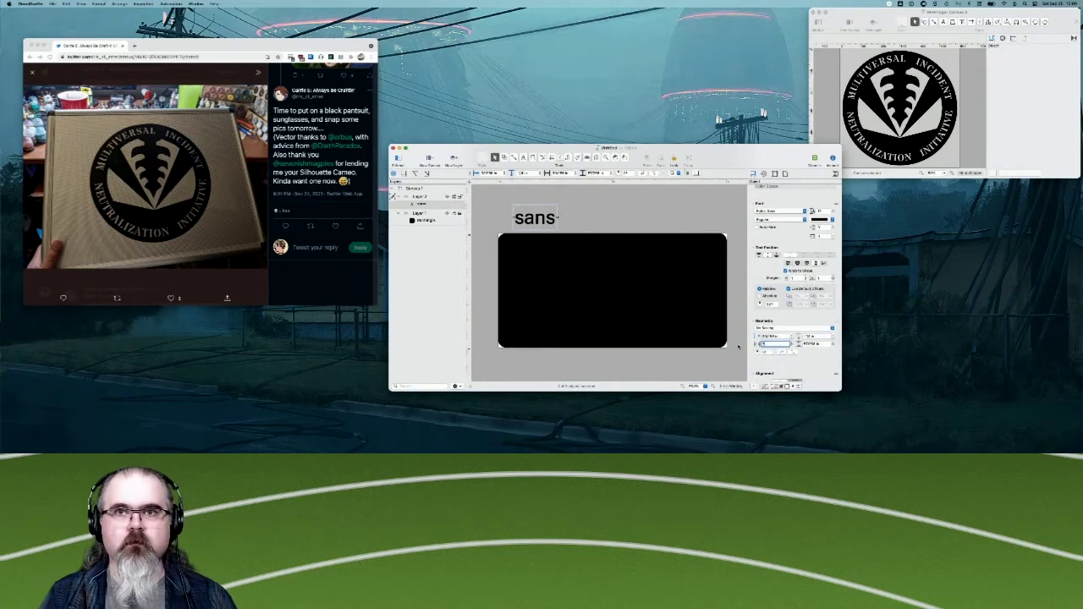
key("Return")
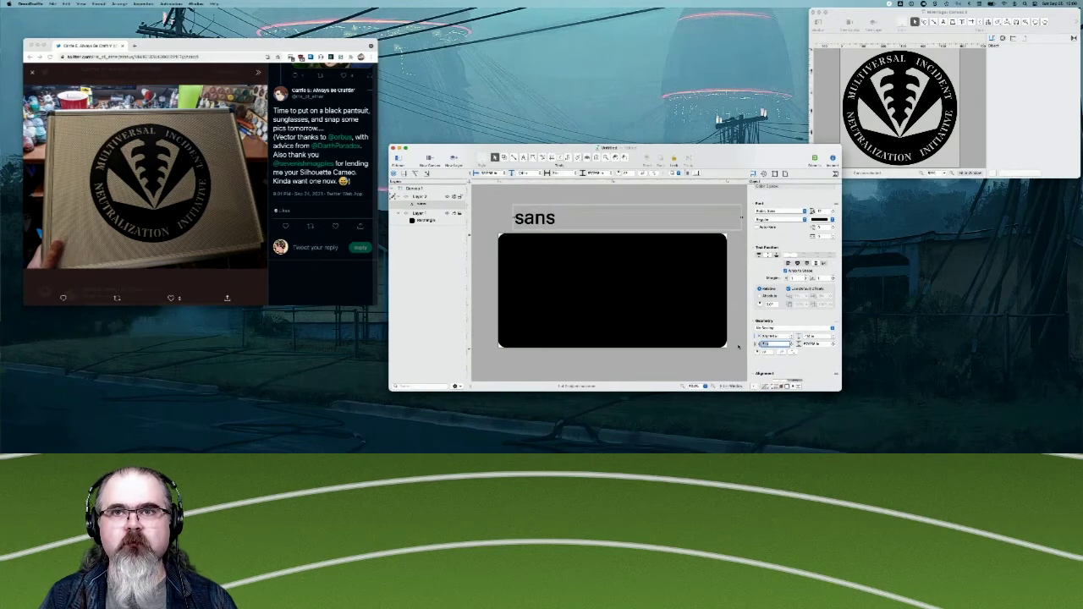
key("Tab")
type("1")
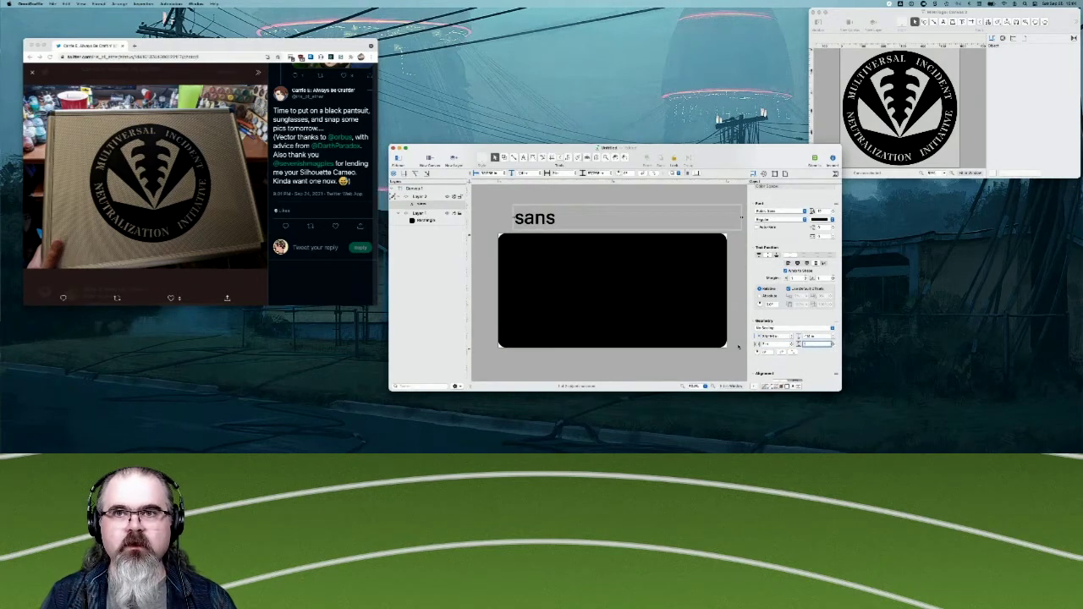
key("Tab")
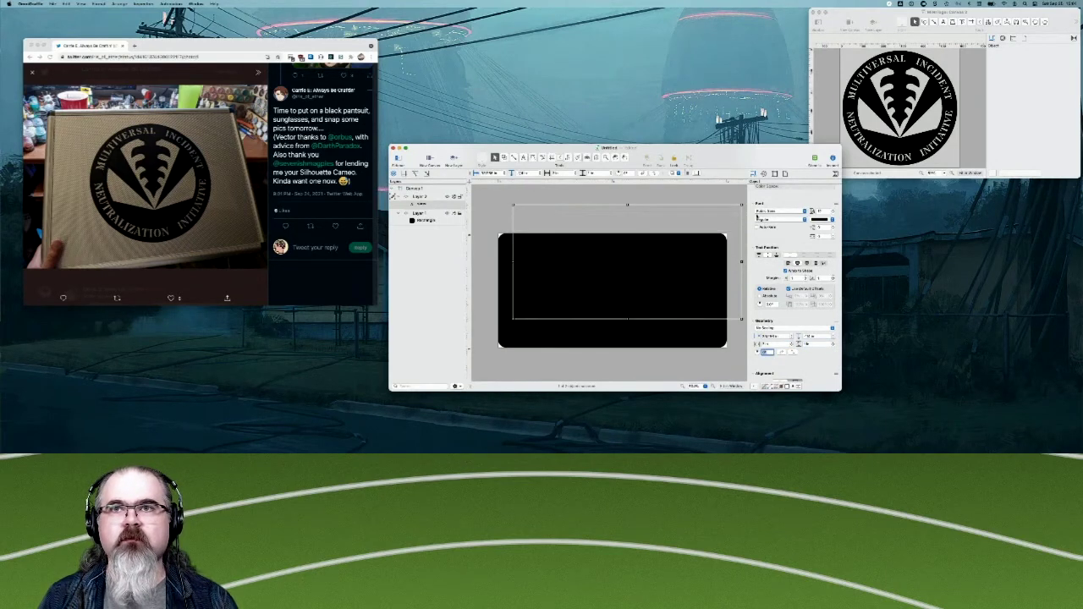
Change the color of the "sans" text to white and deselect the text box.
left_click(819, 219)
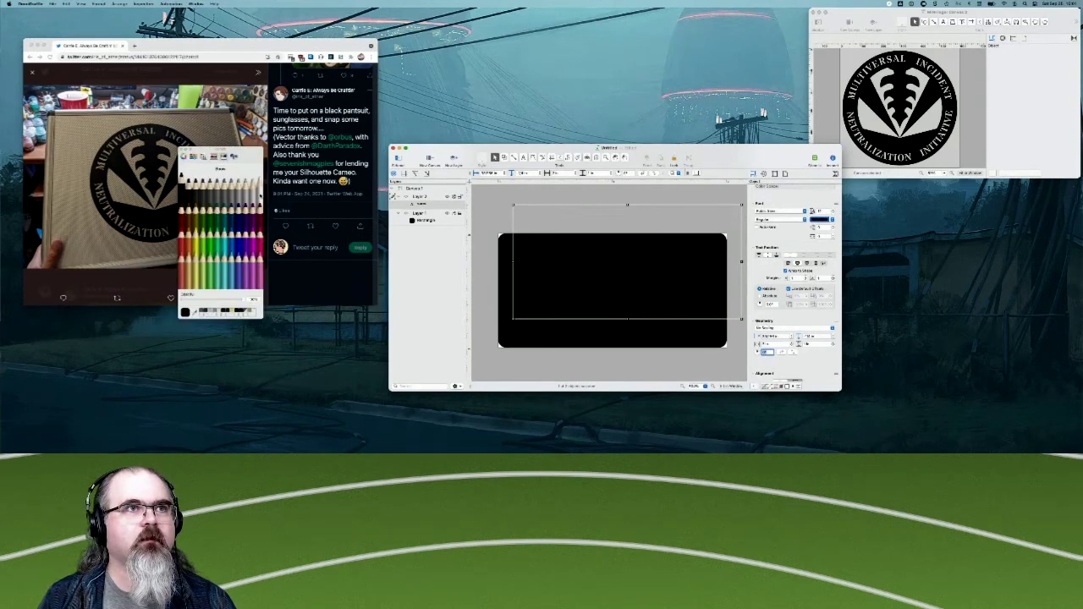
left_click(235, 182)
left_click(556, 226)
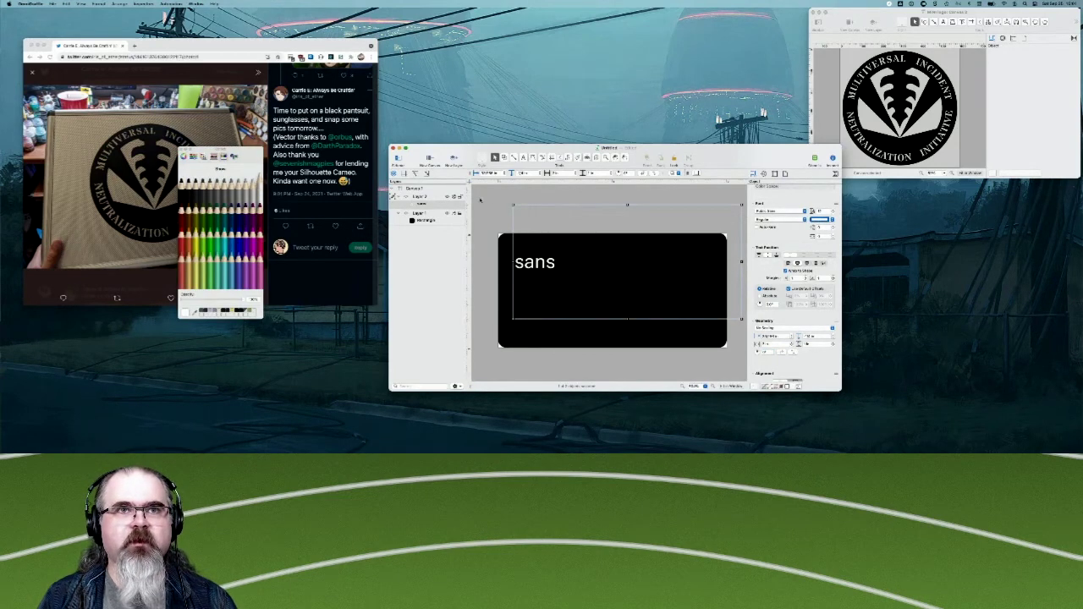
left_click(590, 222)
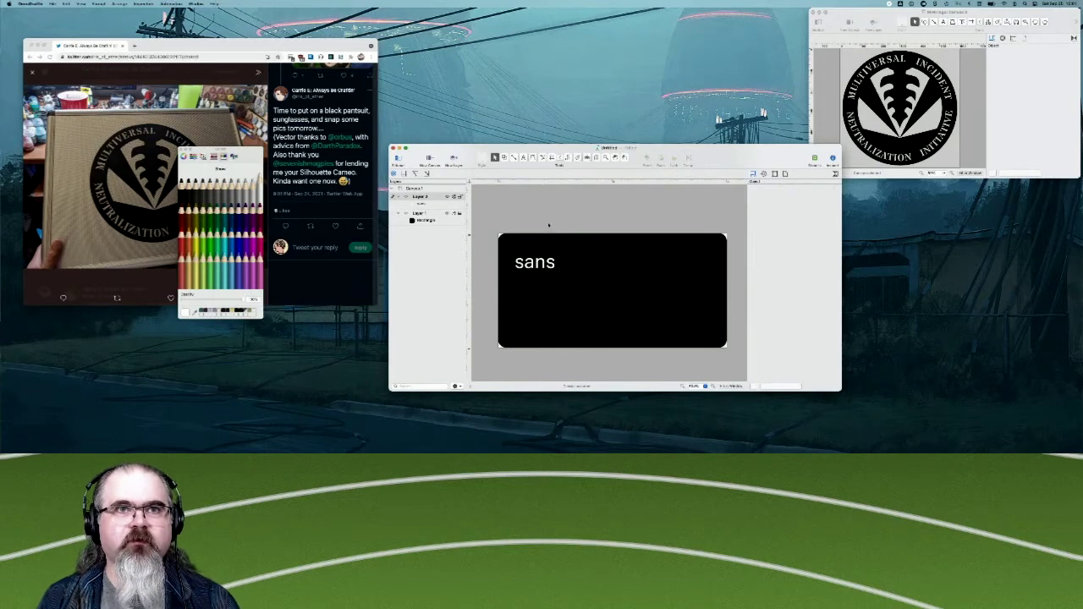
Move the text box so it exactly covers the black rectangle, and slightly increase its horizontal text margin.
left_click(552, 264)
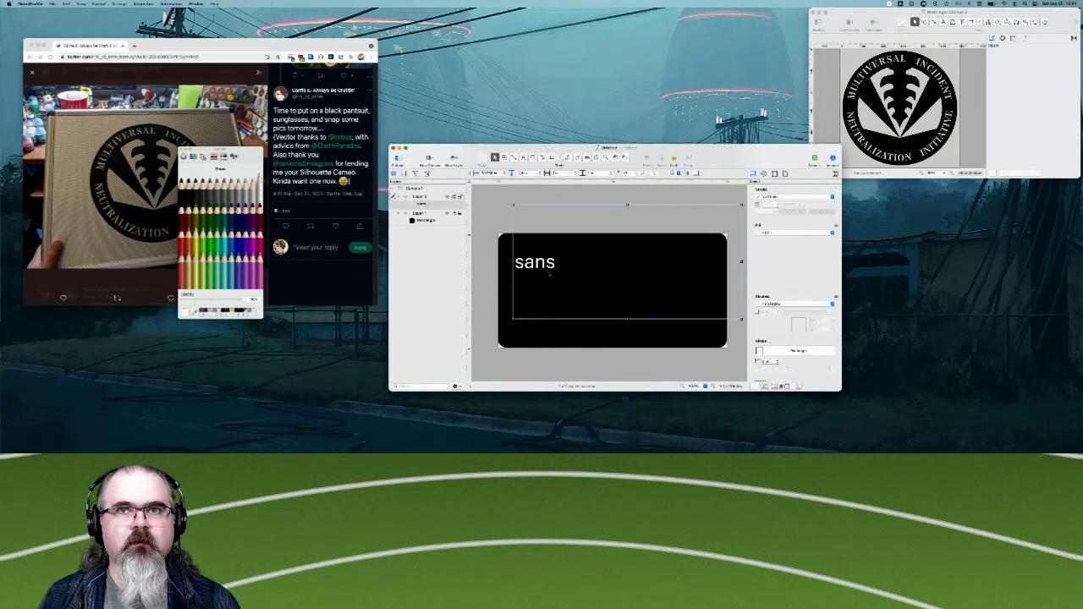
left_click_drag(550, 274, 538, 293)
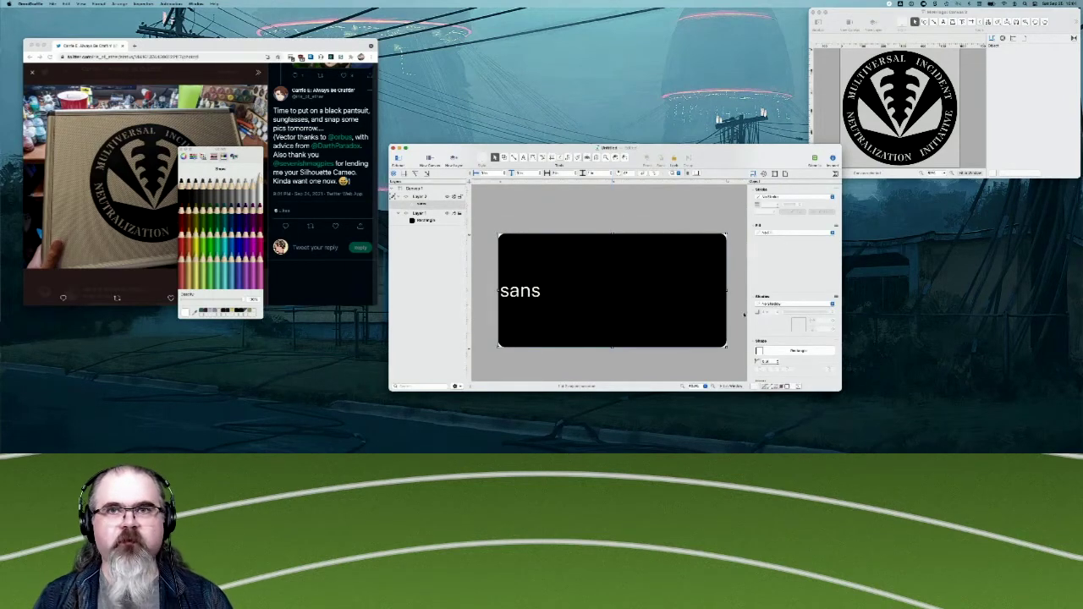
scroll(773, 290, "down", 10)
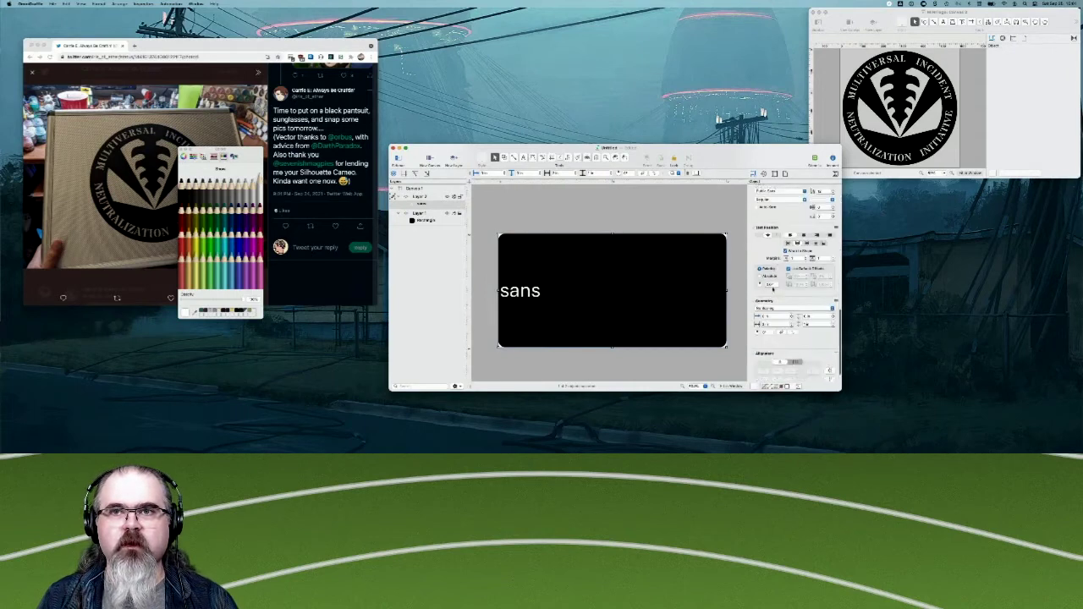
left_click(807, 242)
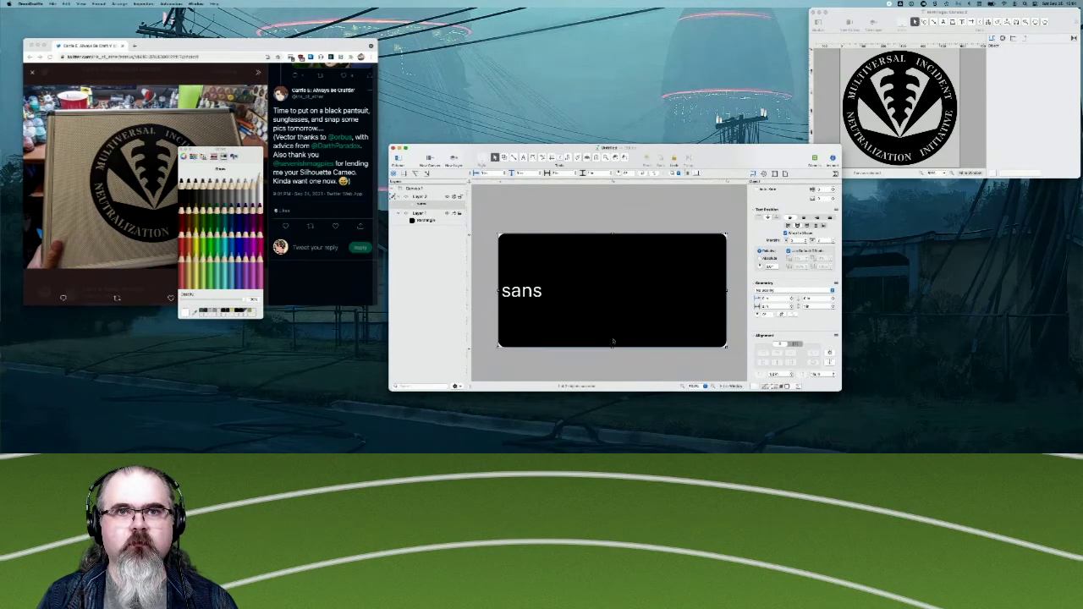
Shrink the text box to the upper half of the canvas and replace its text with "M.I.N.I.".
left_click_drag(612, 346, 612, 290)
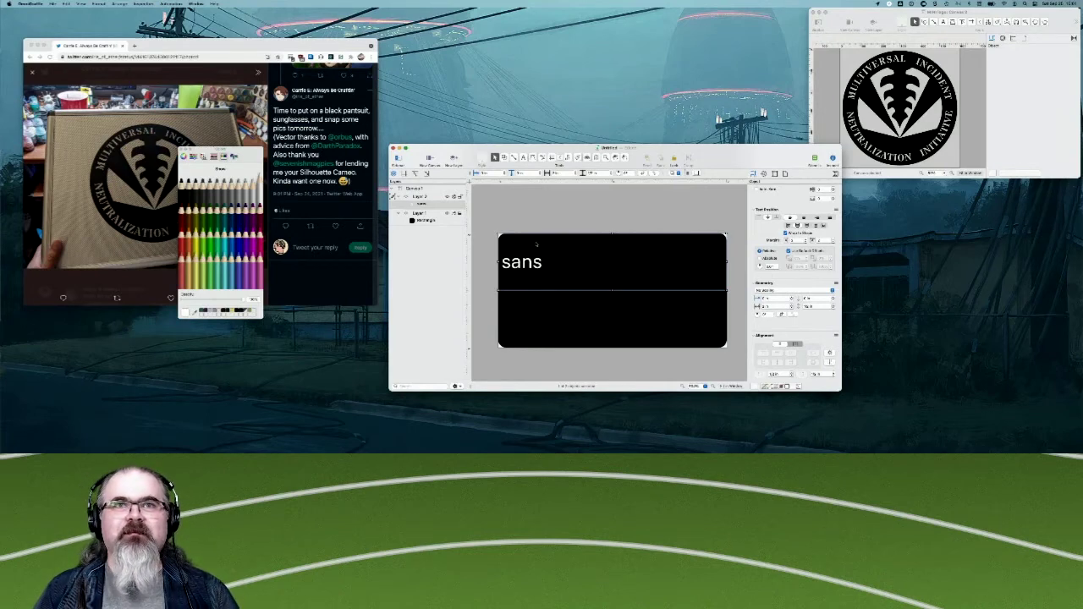
double_click(519, 264)
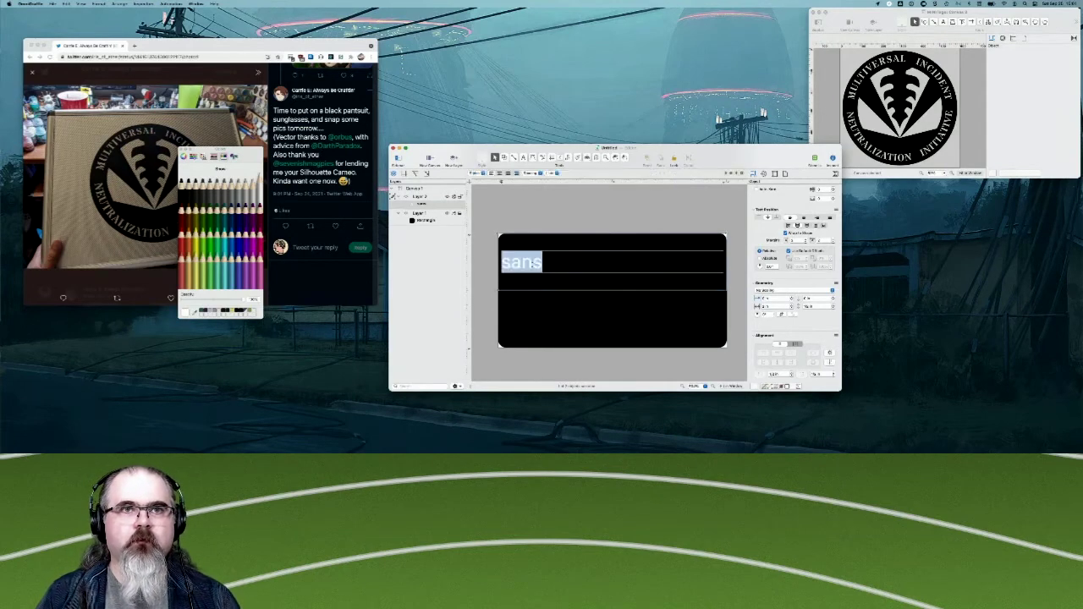
type("M.IN")
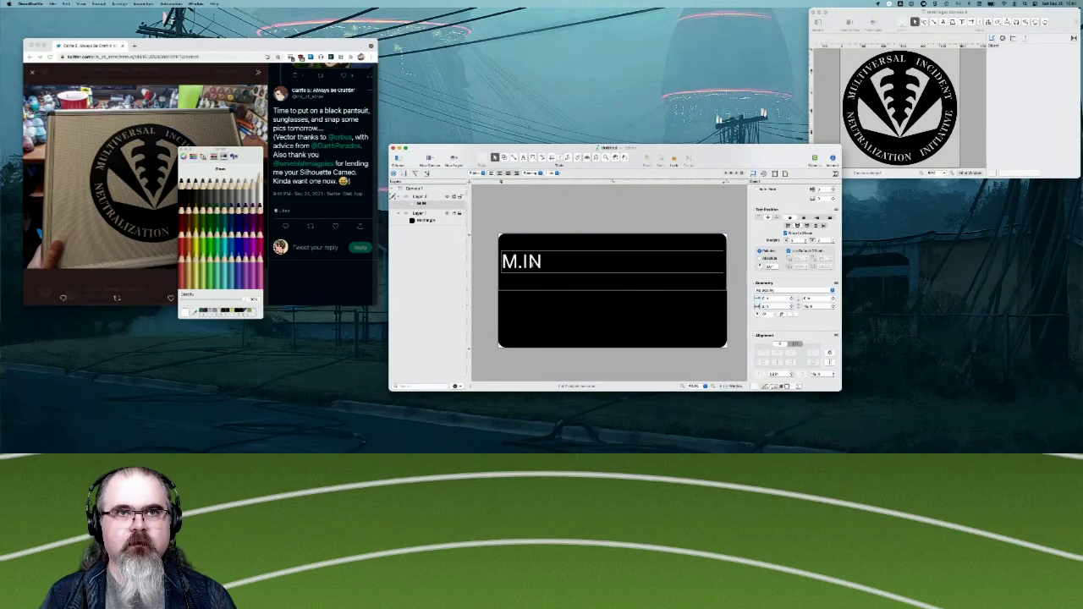
key("BackSpace")
type(".N")
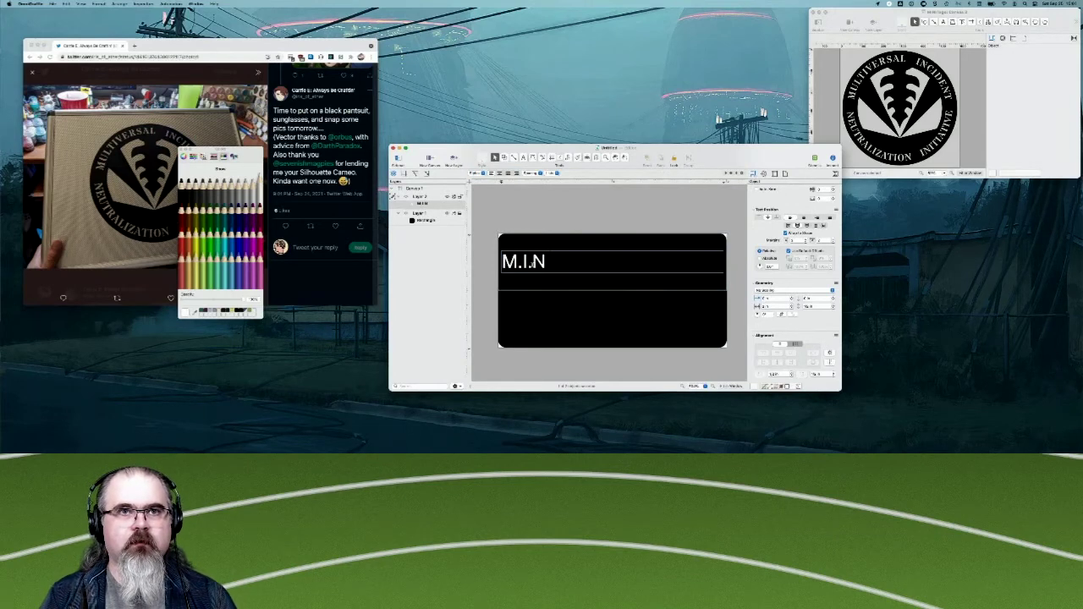
type(".I.")
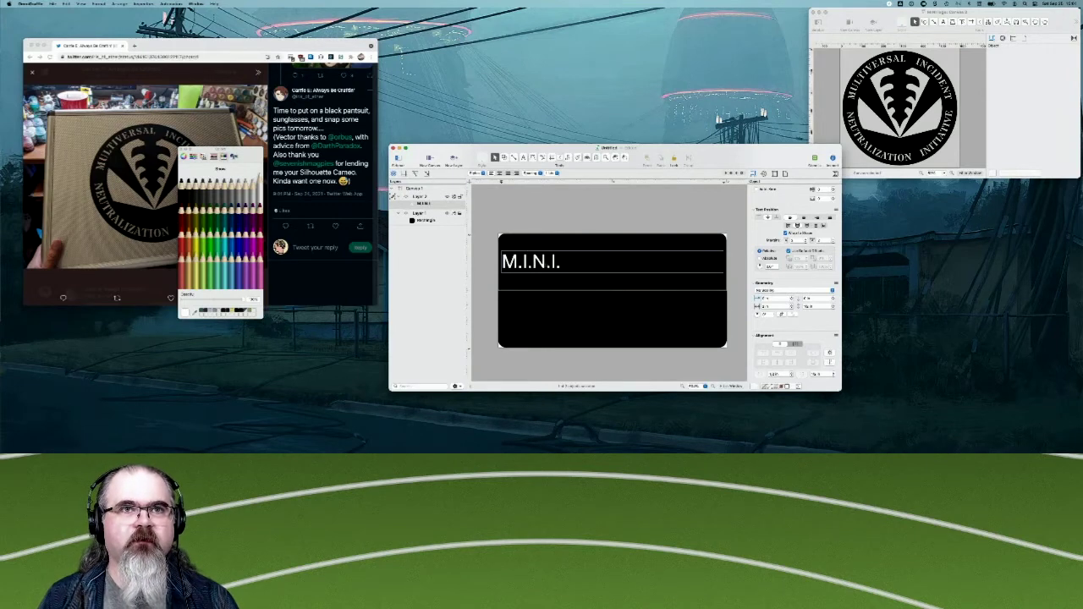
left_click(511, 280)
left_click(516, 269)
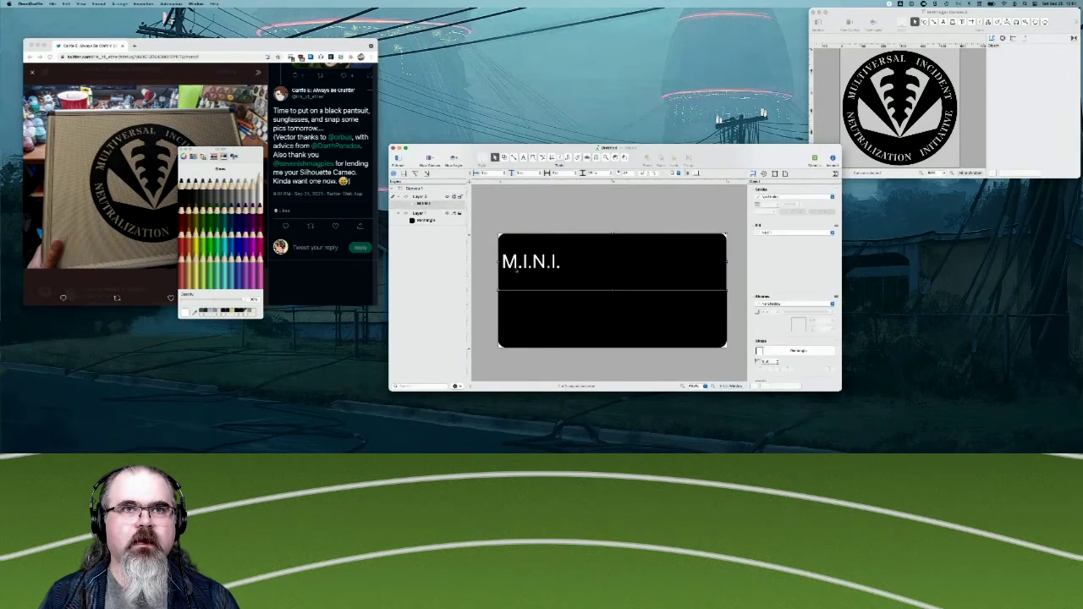
Move the color palette off the reference photo and set the whole "M.I.N.I." text to the Black font weight.
double_click(692, 268)
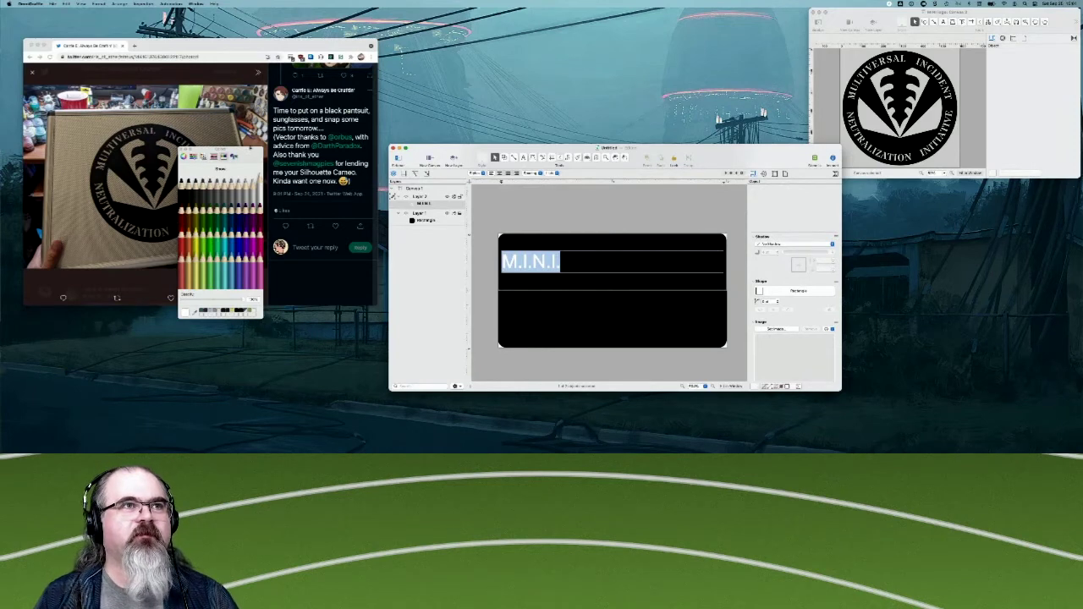
mouse_move(246, 150)
left_mouse_down()
mouse_move(493, 134)
mouse_move(936, 256)
mouse_move(925, 260)
left_mouse_up()
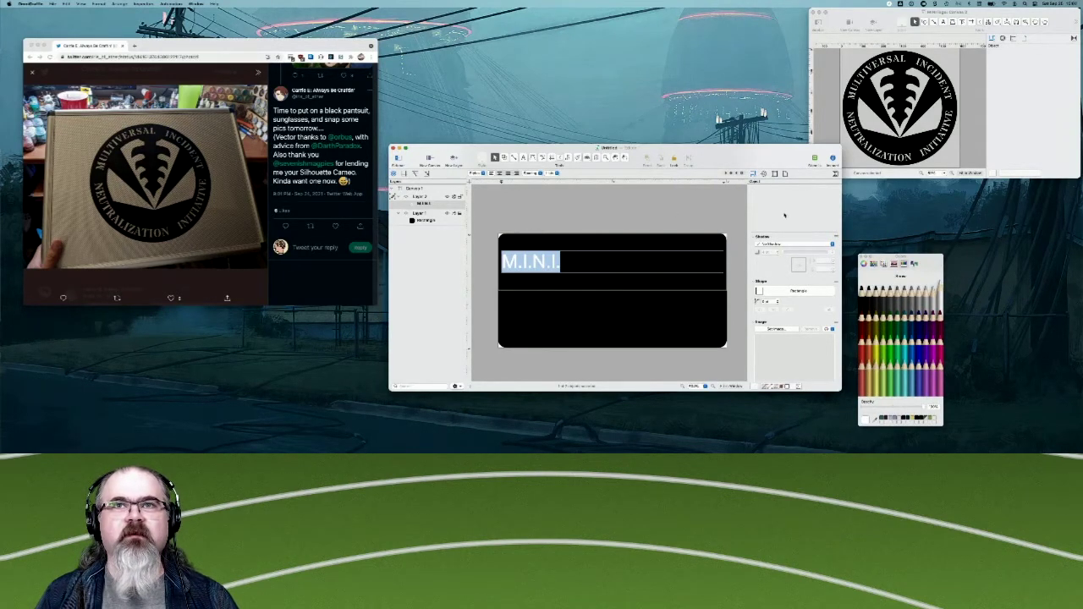
scroll(783, 252, "down", 5)
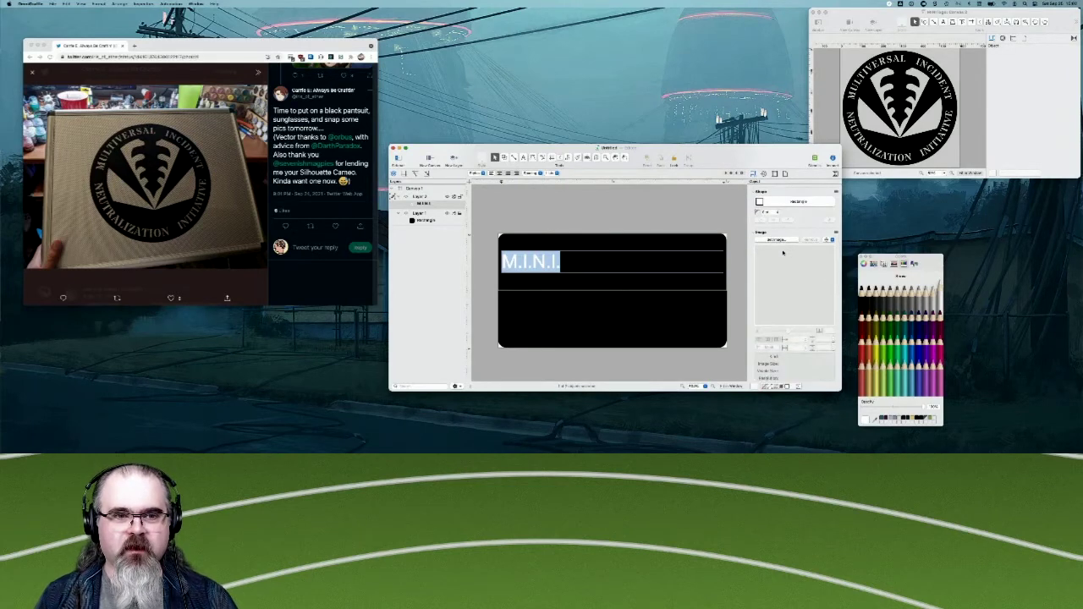
scroll(782, 254, "down", 3)
scroll(787, 290, "down", 5)
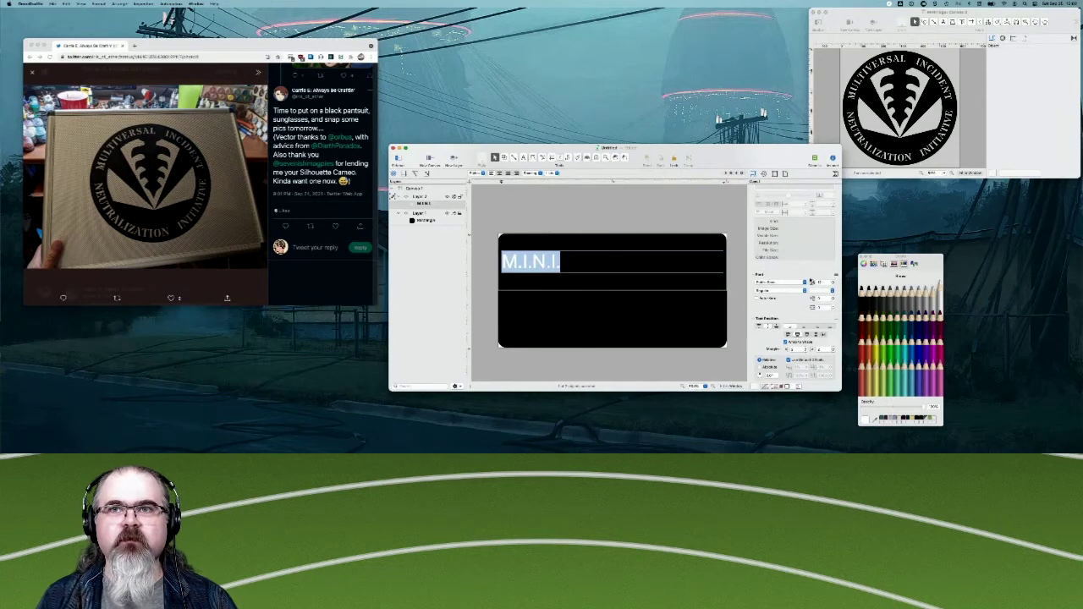
left_click(789, 290)
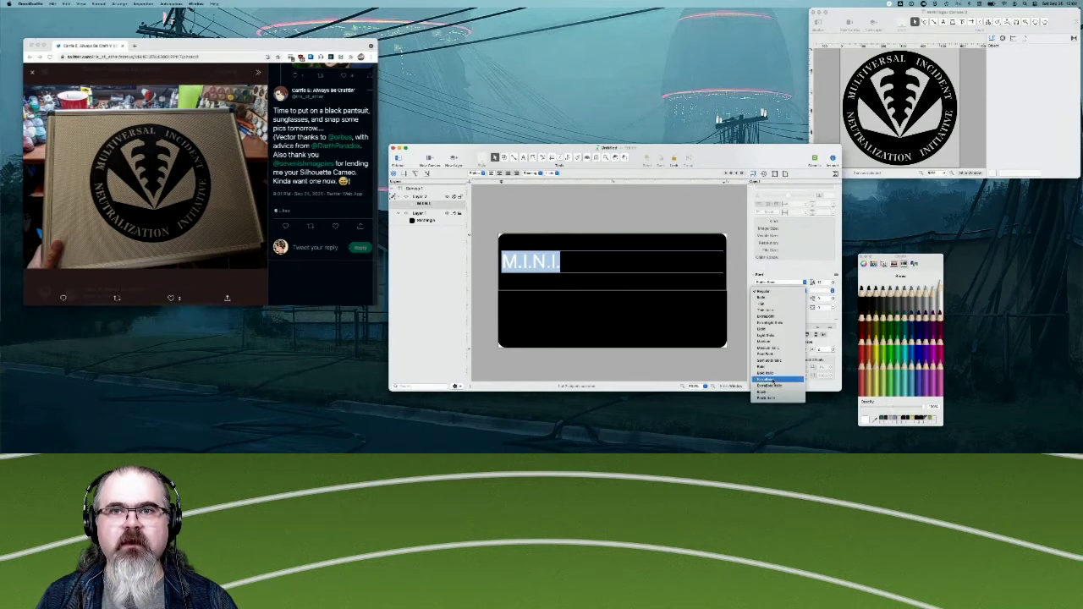
left_click(770, 394)
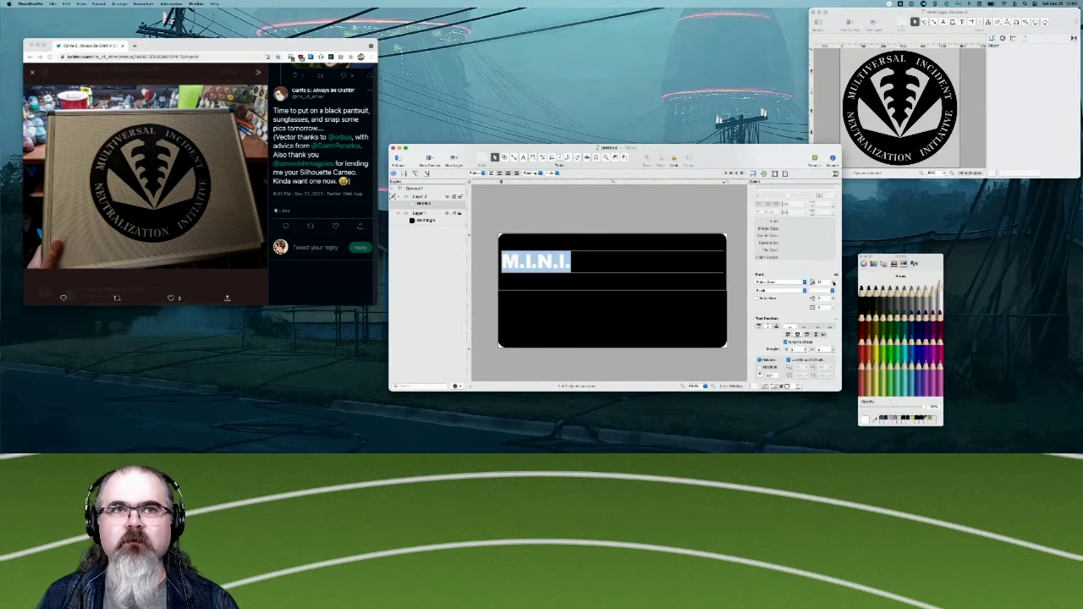
Increase the "M.I.N.I." font size to 24, center the text horizontally in its box, and deselect it.
left_click(832, 280)
left_click(832, 281)
left_click(832, 280)
left_click(833, 281)
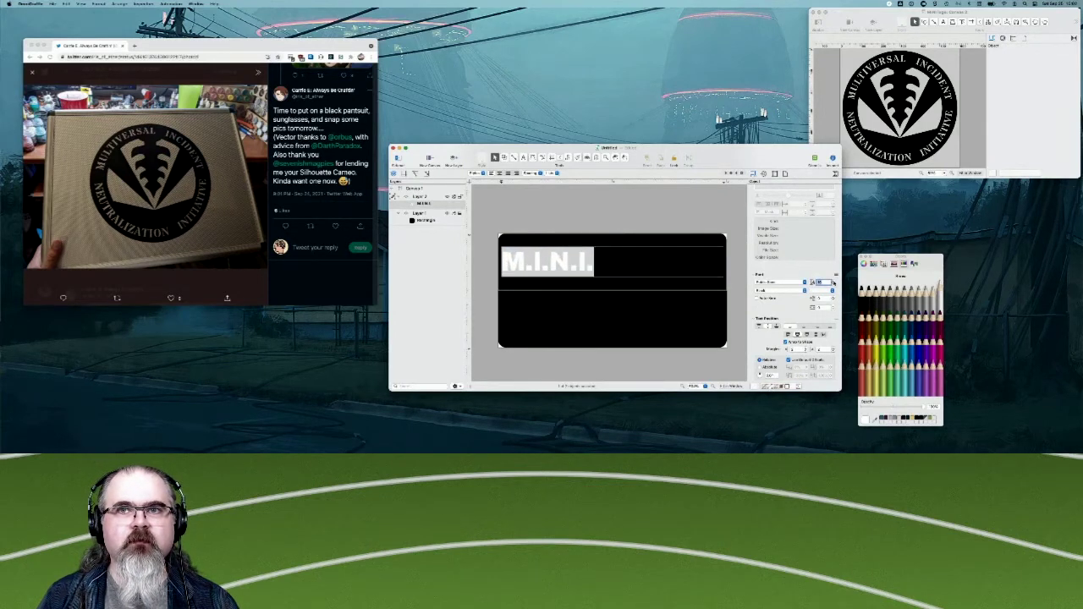
left_click(832, 281)
left_click(833, 281)
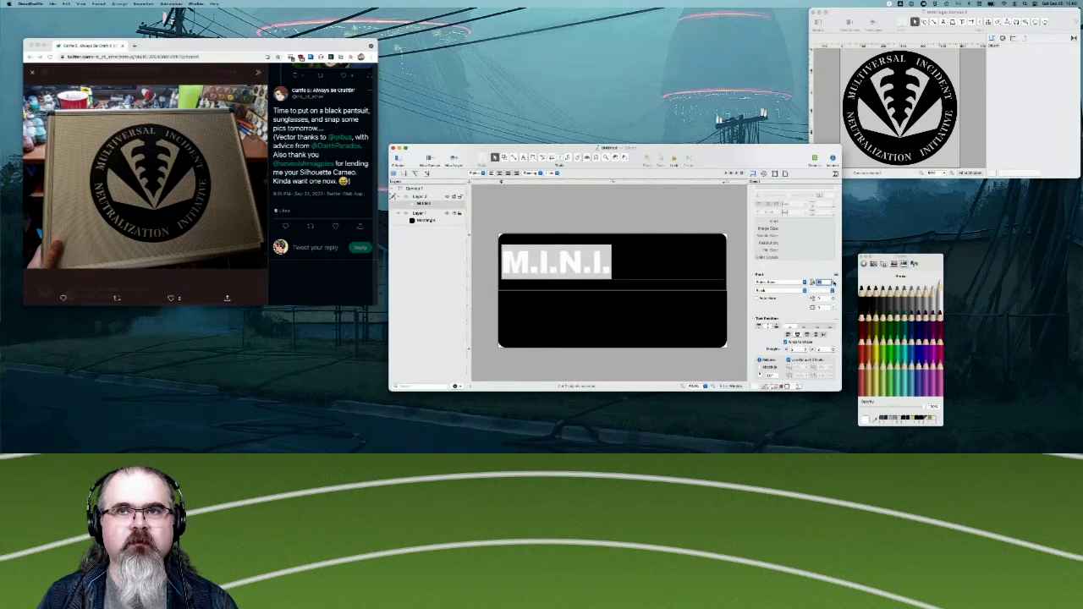
left_click(832, 281)
left_click(832, 281)
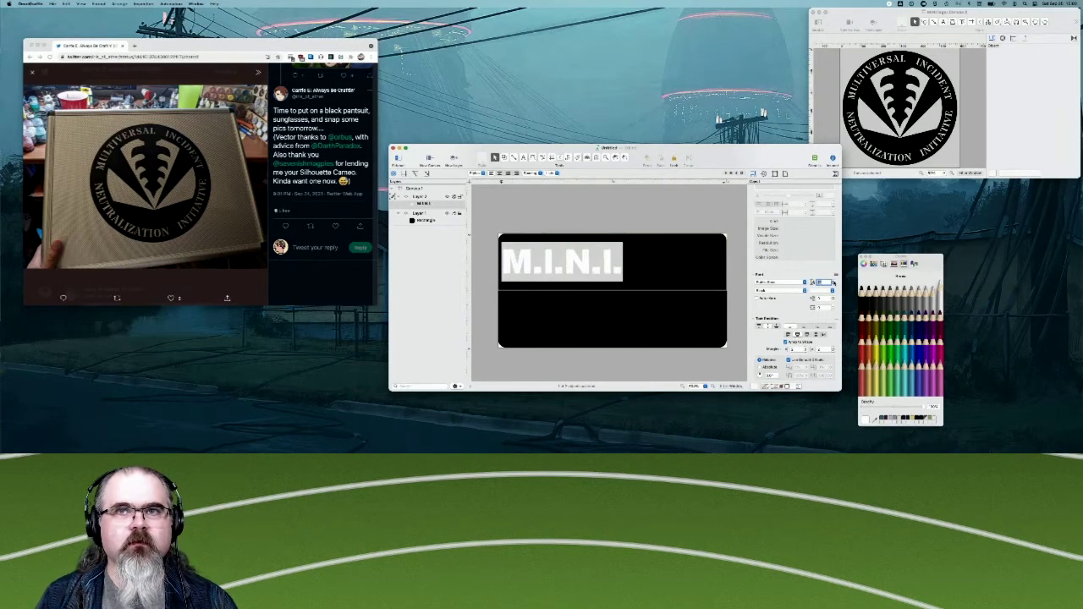
left_click(832, 281)
left_click(833, 281)
left_click(832, 281)
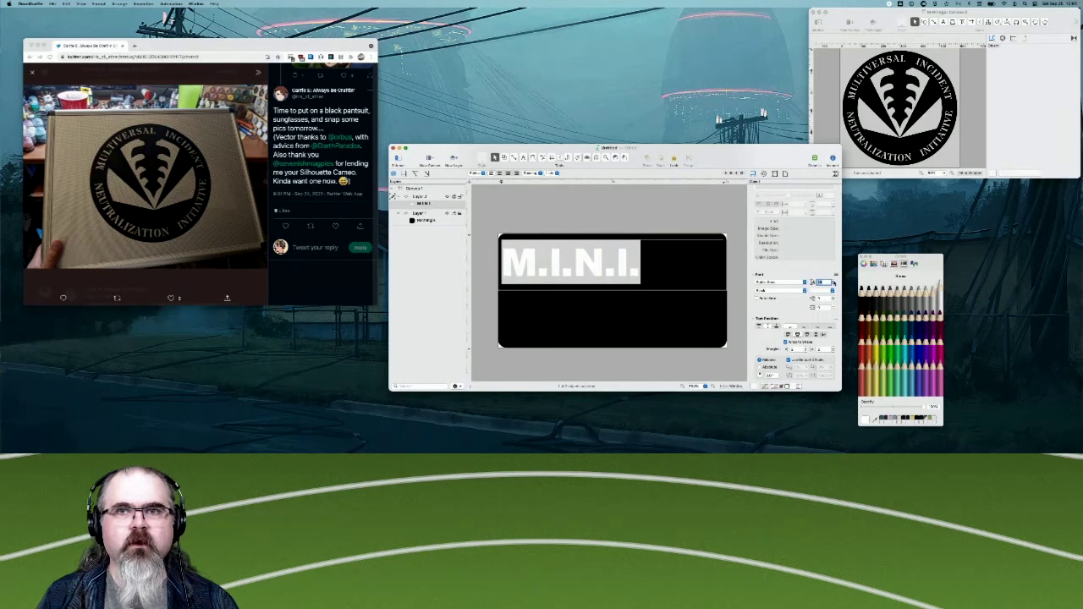
left_click(798, 327)
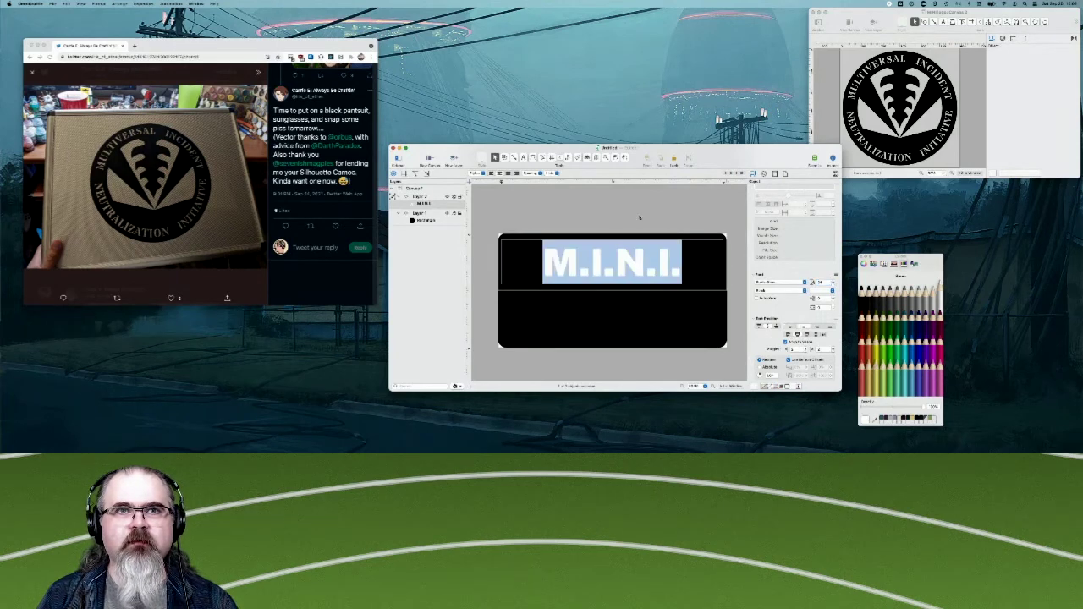
left_click(639, 217)
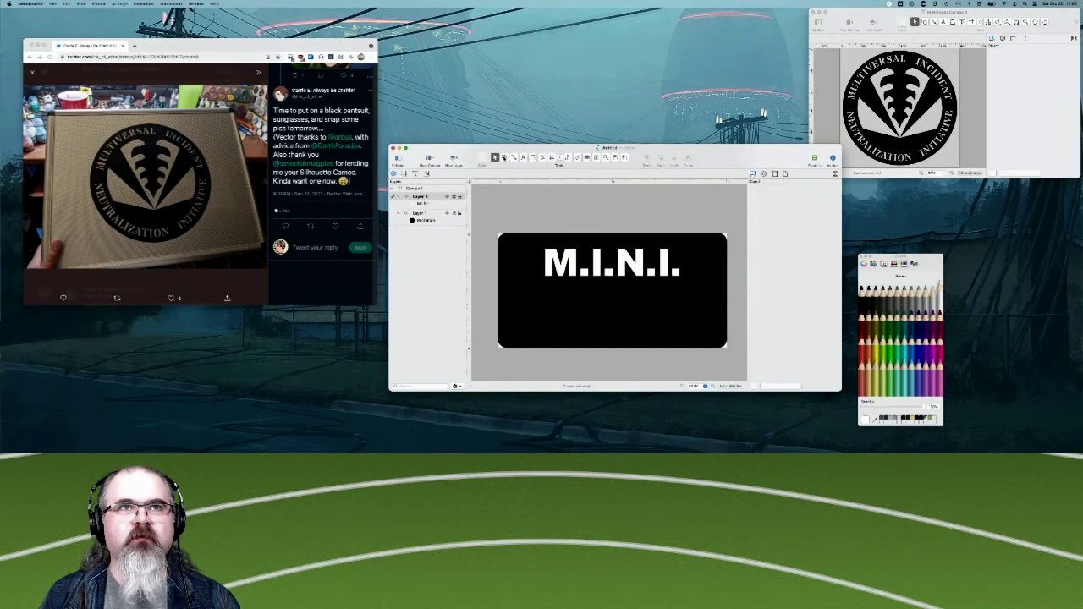
Duplicate the "M.I.N.I." text box and place the copy directly below it over the lower half of the black rectangle.
left_click(524, 260)
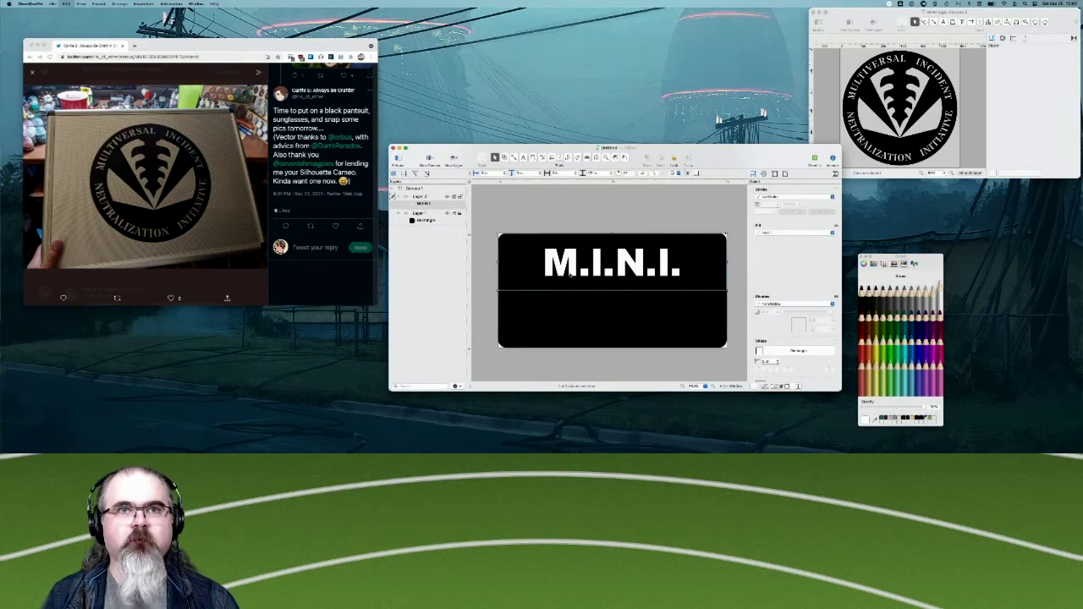
key("super+d")
left_click_drag(596, 280, 582, 324)
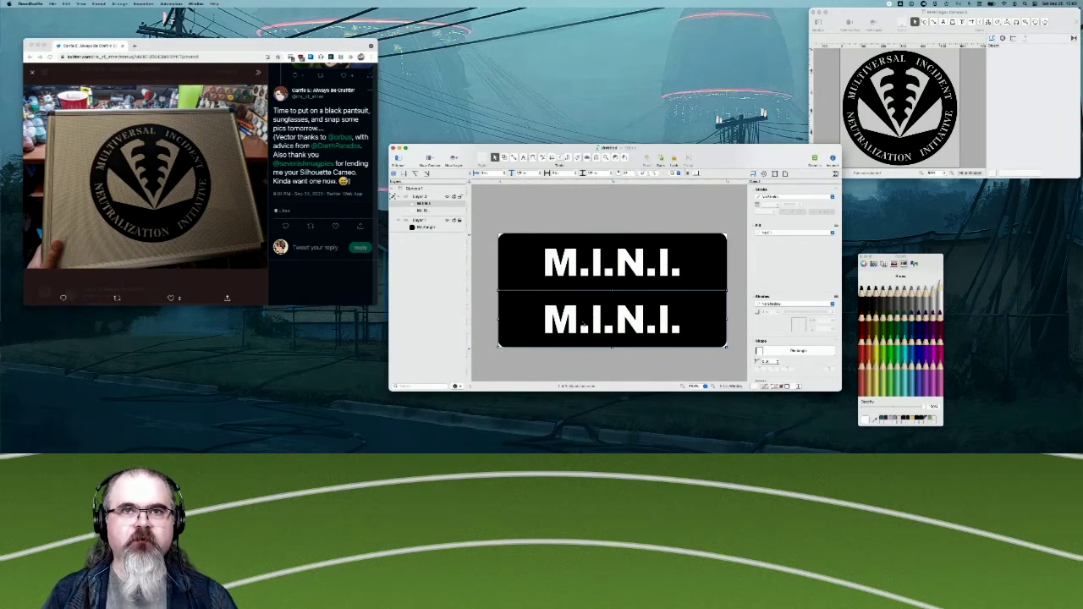
Set all the text in the lower "M.I.N.I." copy to the Bold weight at font size 12.
double_click(582, 324)
key("super+a")
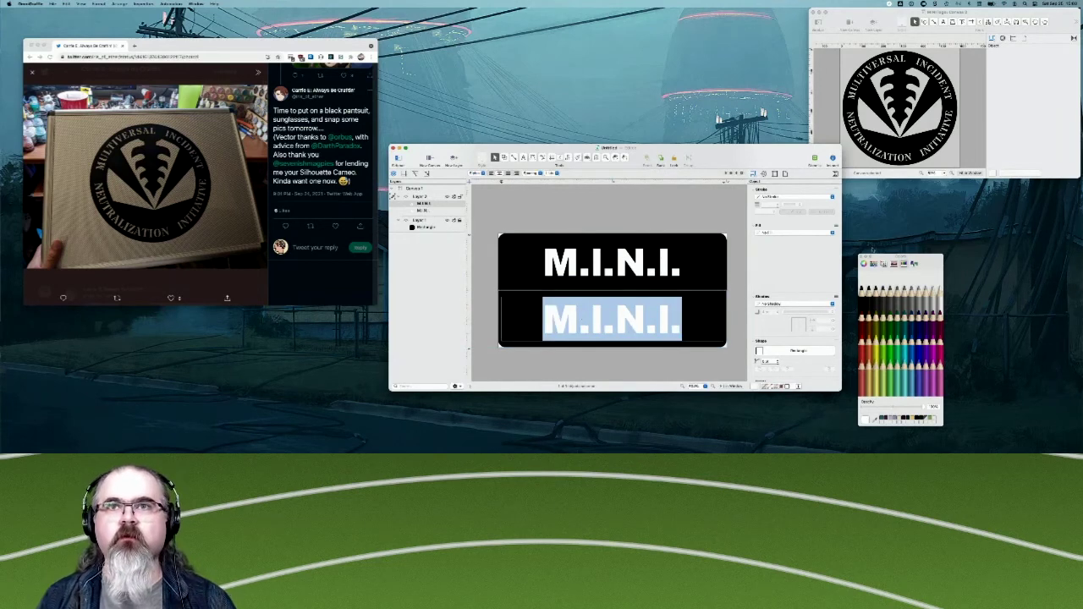
scroll(774, 296, "down", 5)
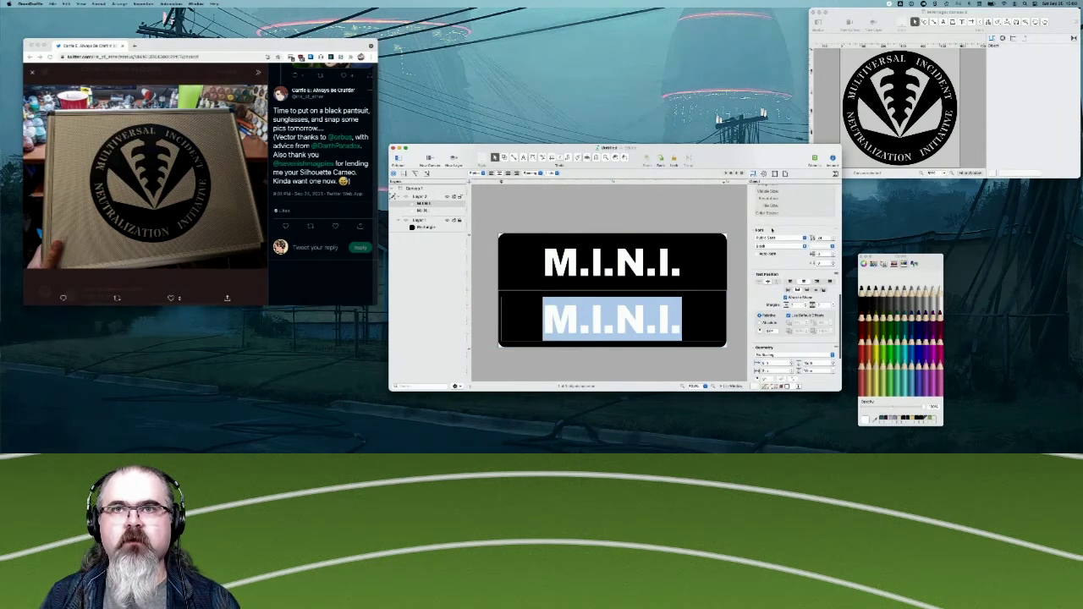
left_click(773, 246)
left_click(772, 247)
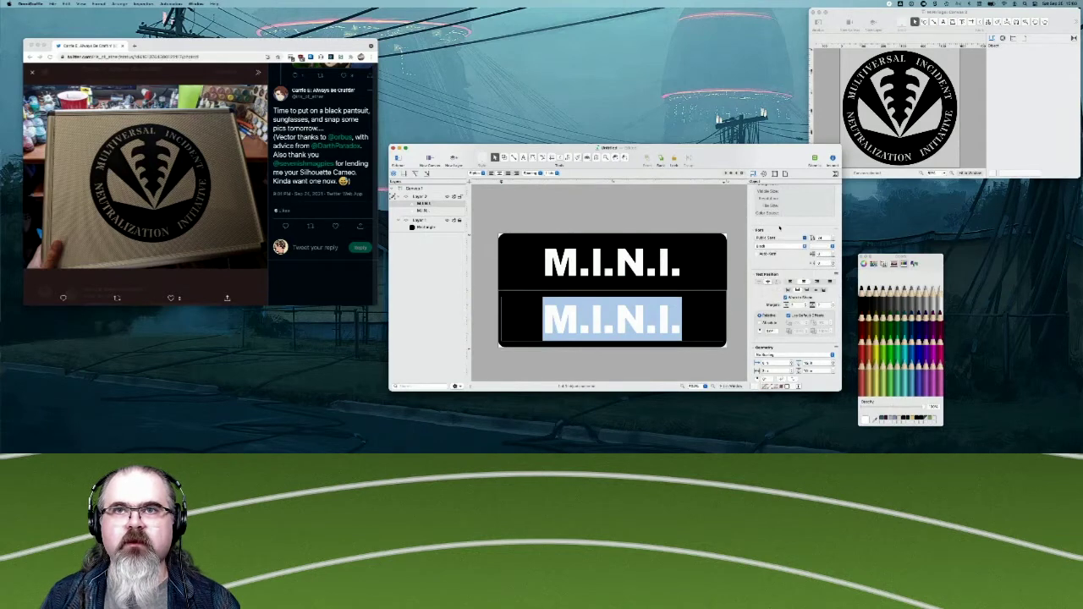
left_click(773, 247)
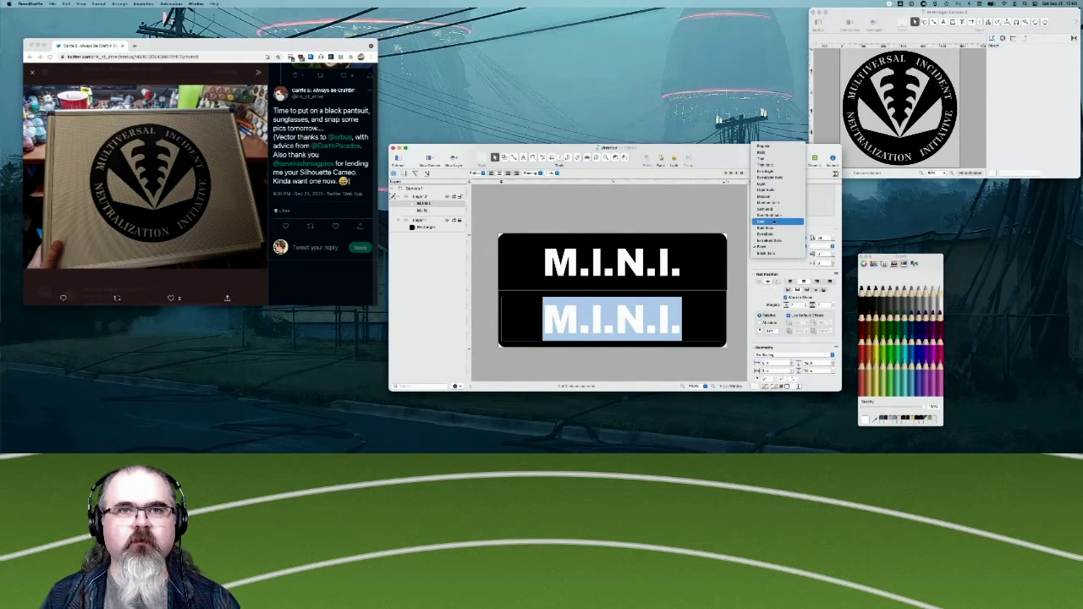
left_click(773, 222)
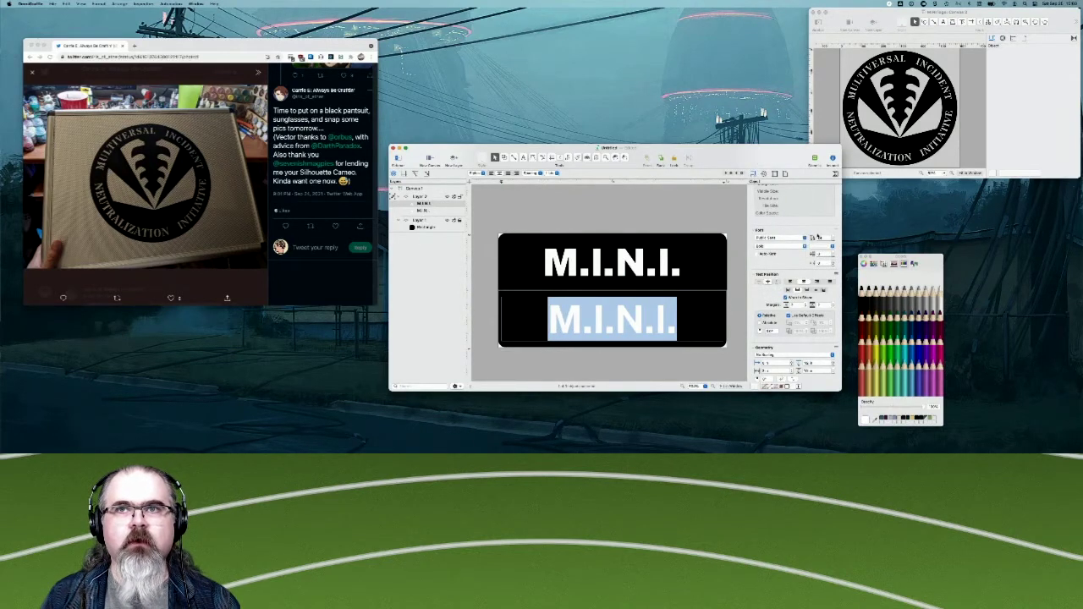
left_click(819, 238)
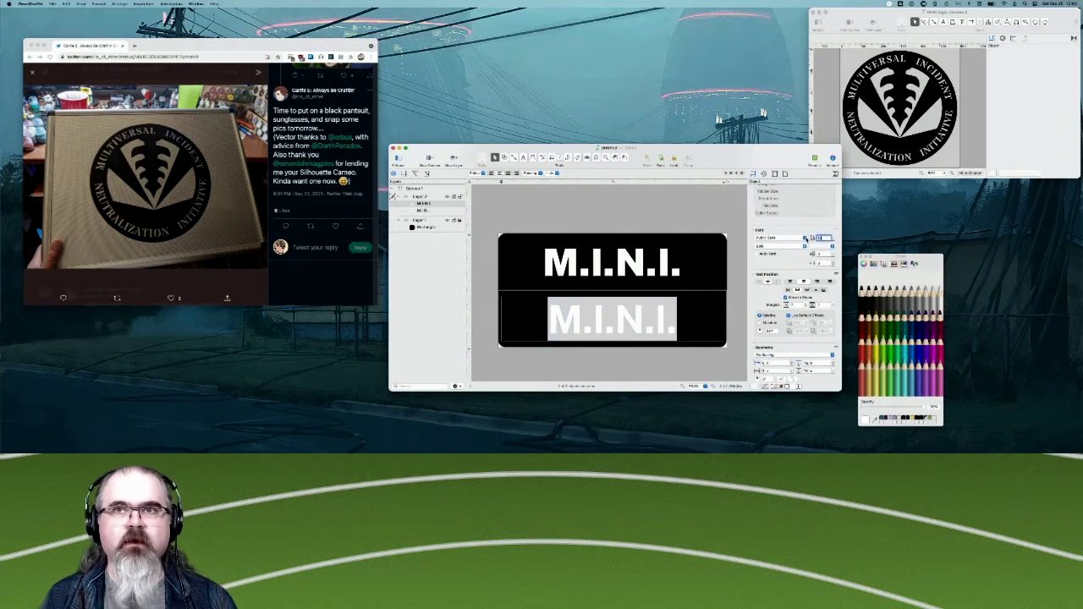
type("24")
key("Return")
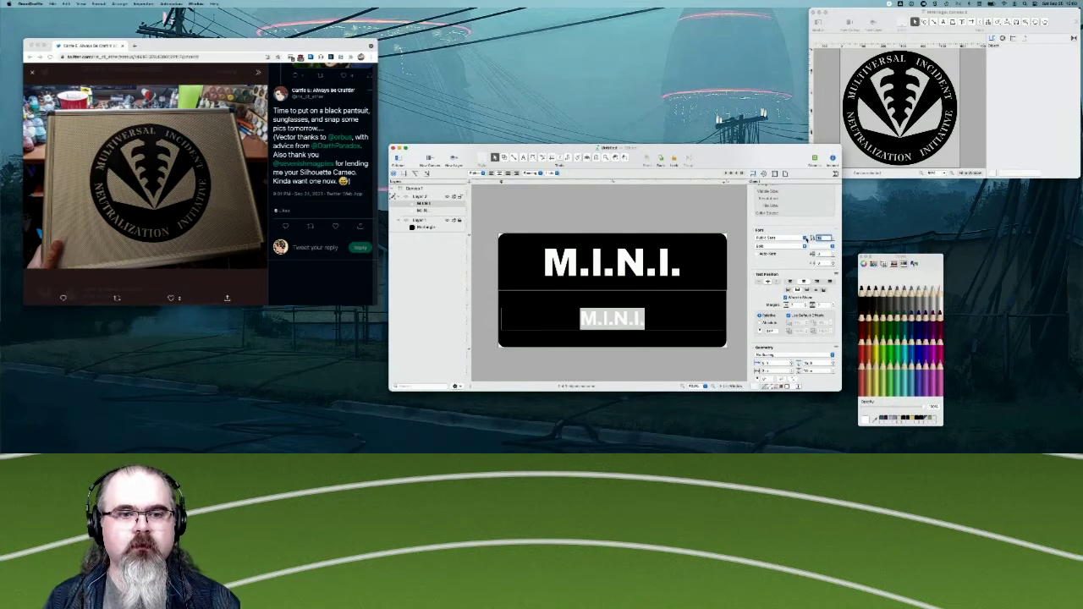
left_click(670, 327)
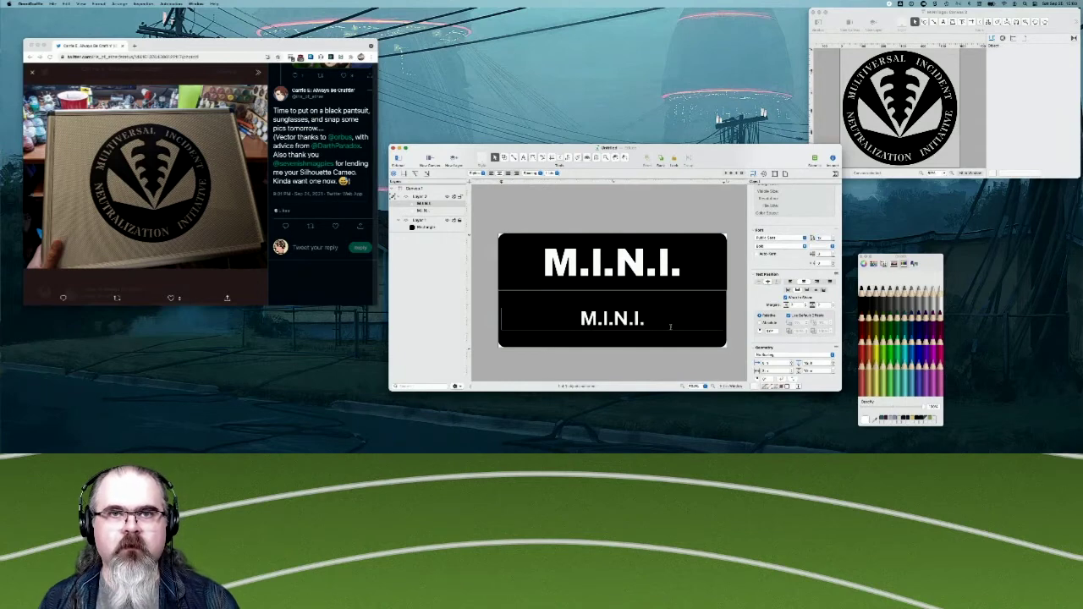
Replace the lower text with "recruit onboarding case" in all lowercase, undoing the automatic capitalization, and add a new line after it.
left_click_drag(676, 322, 578, 324)
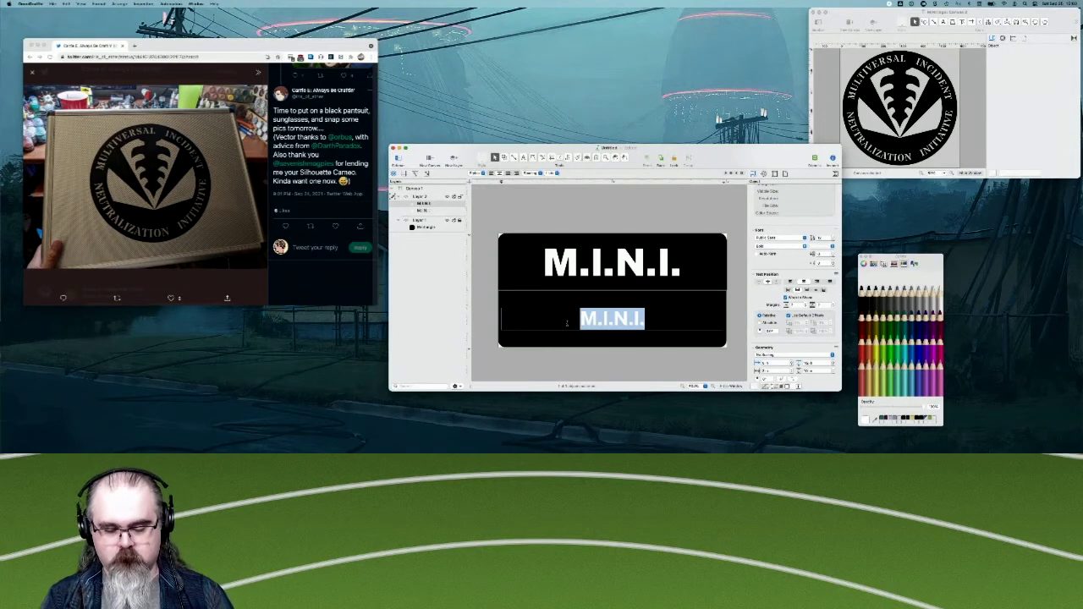
type("N")
key("BackSpace")
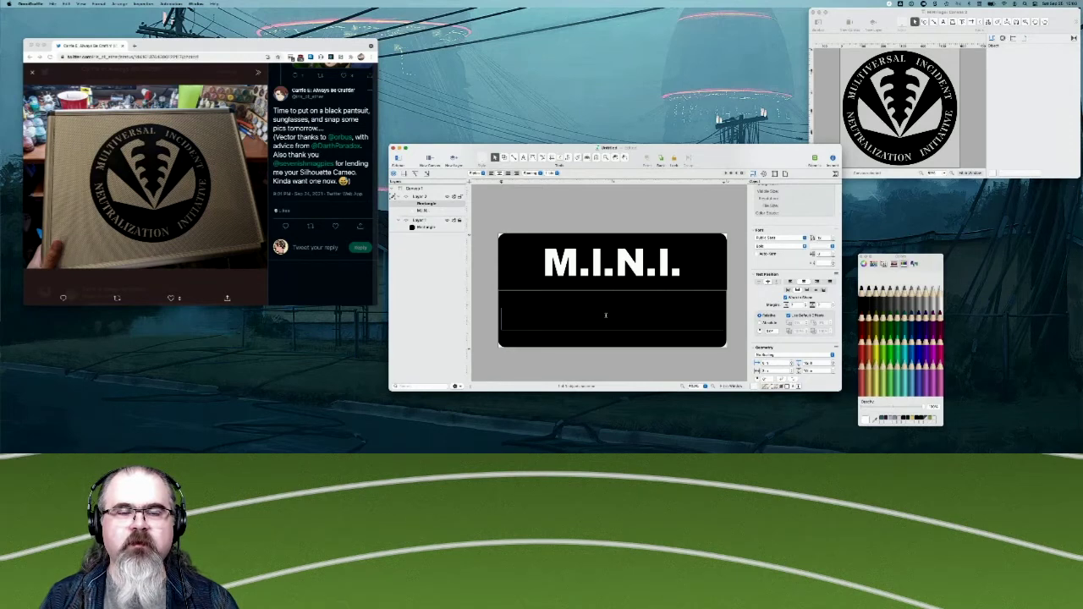
type("ne")
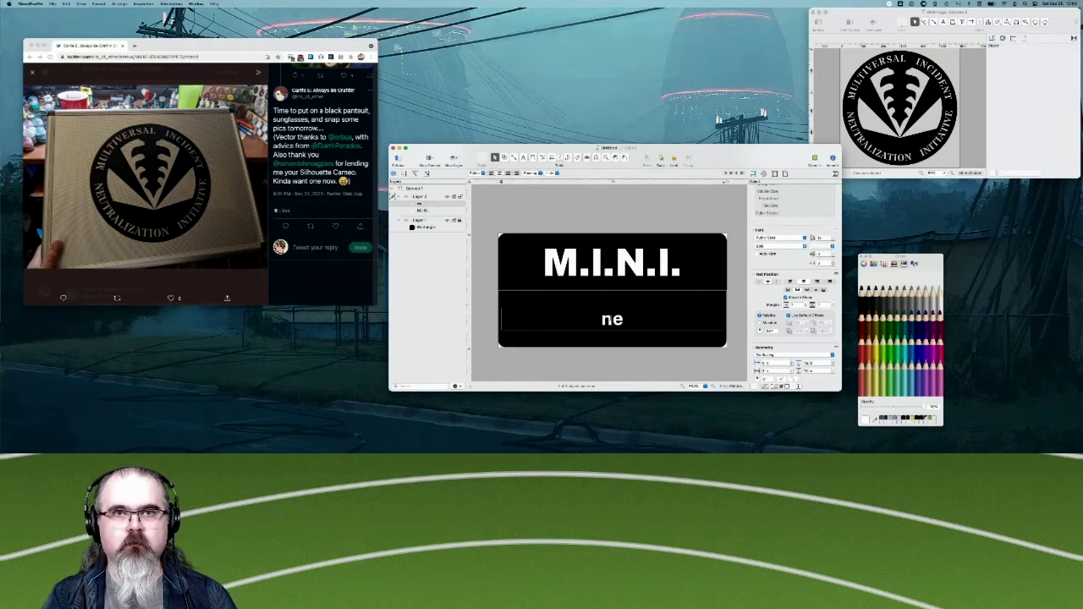
key("BackSpace")
key("BackSpace")
type("recruit")
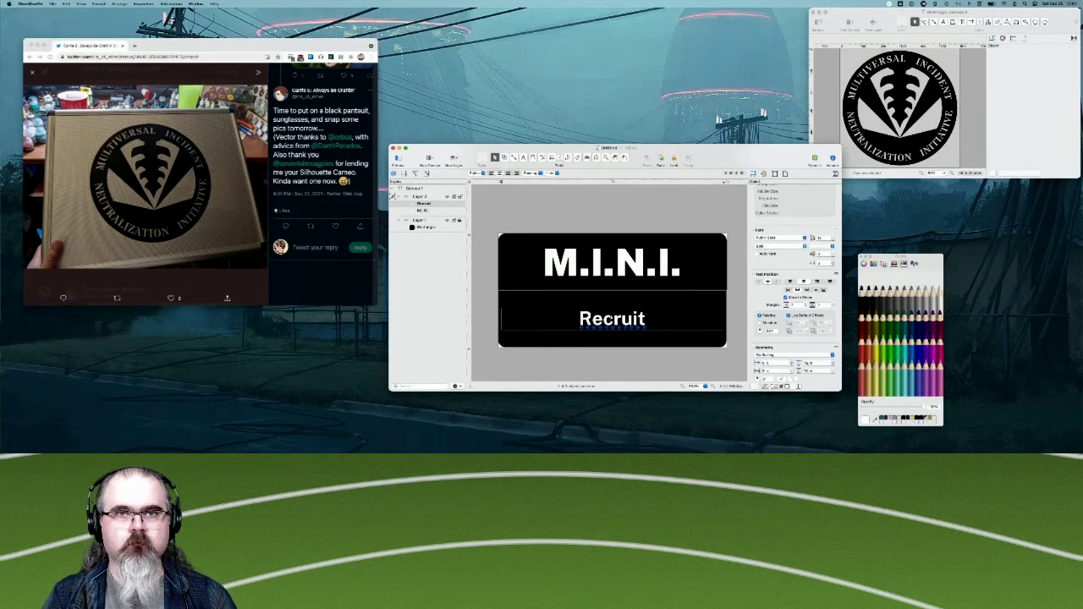
key("super+z")
type("onb")
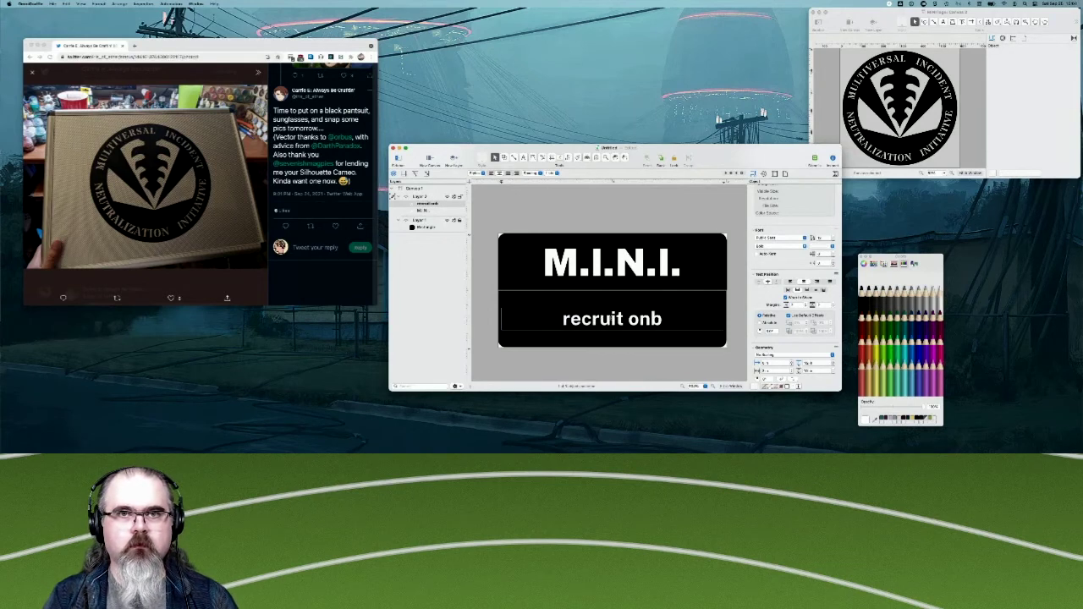
type("oarding case")
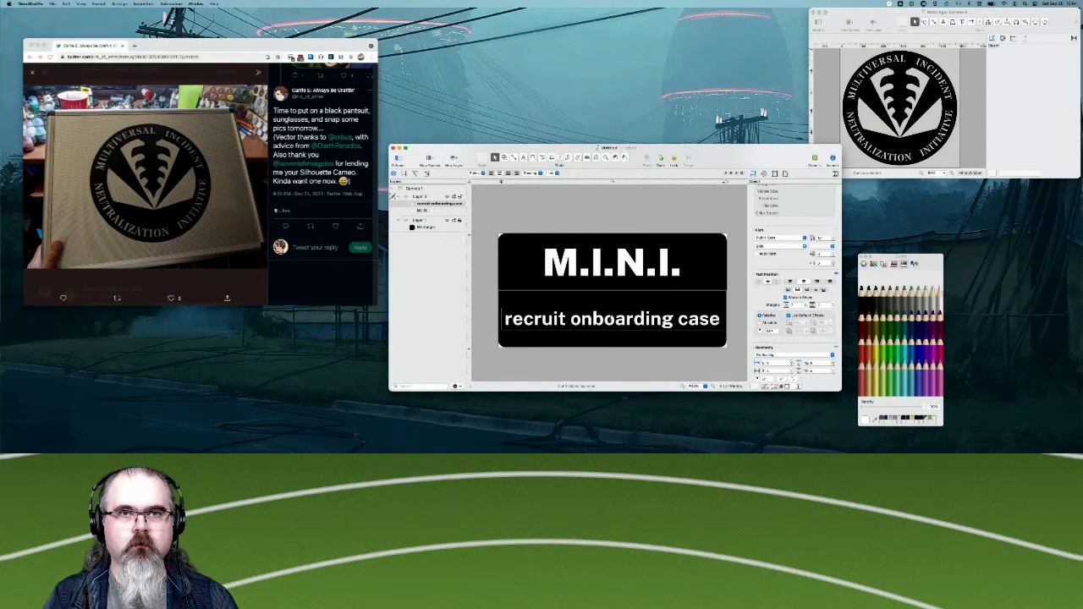
key("Return")
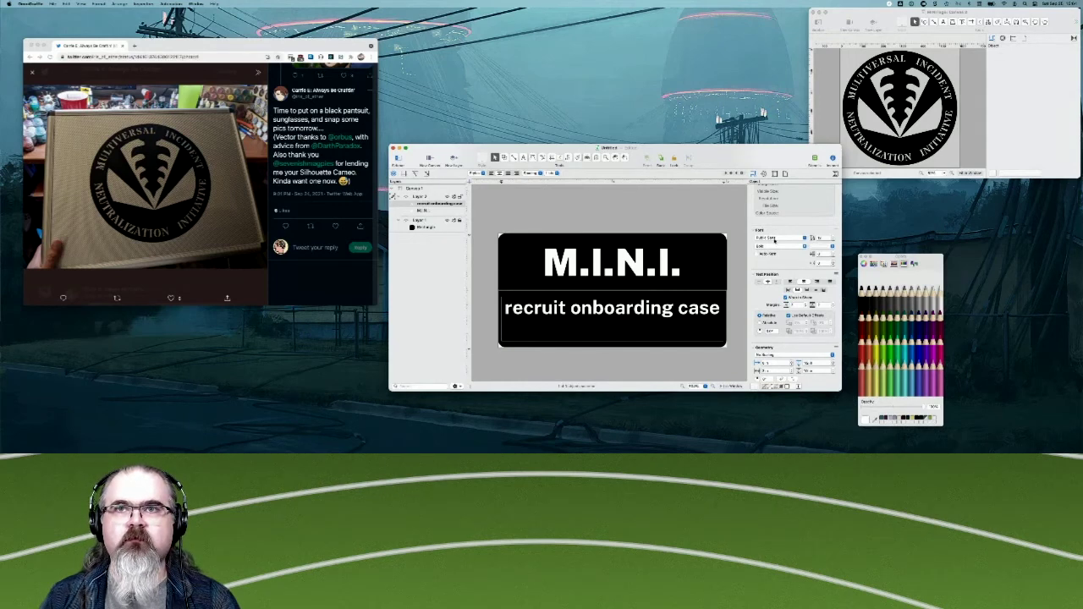
Try to change the font of the lower text box to Stardos Stencil.
left_click(774, 240)
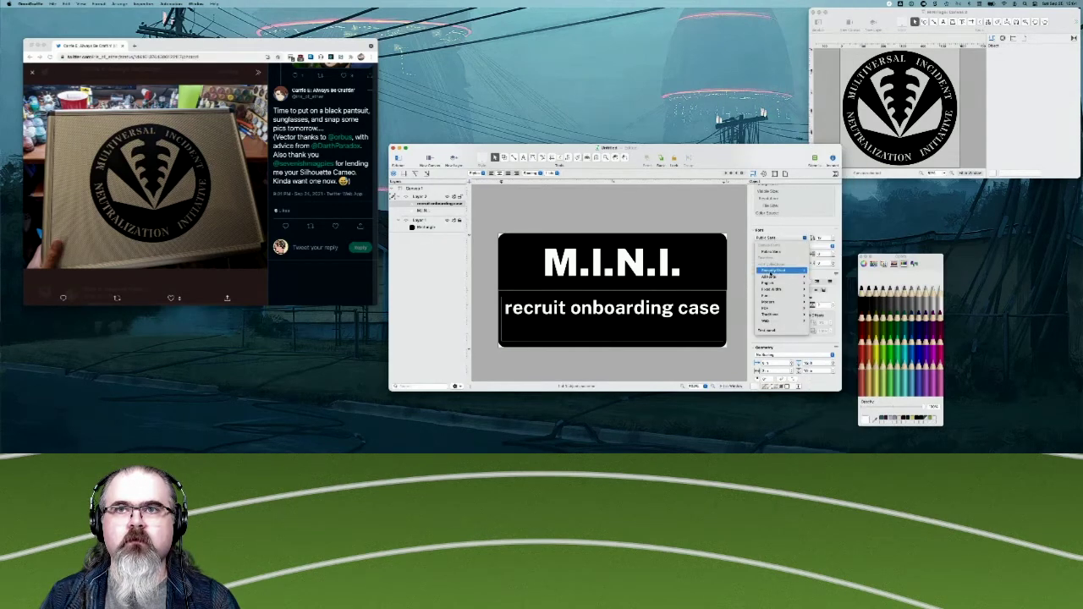
mouse_move(770, 280)
scroll(833, 314, "down", 10)
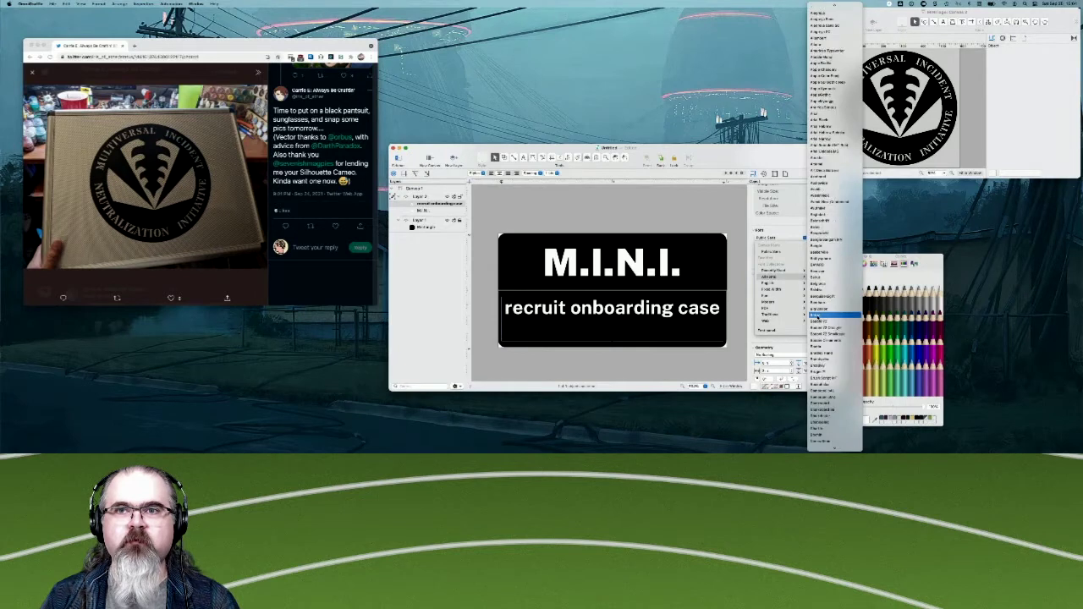
scroll(834, 315, "down", 5)
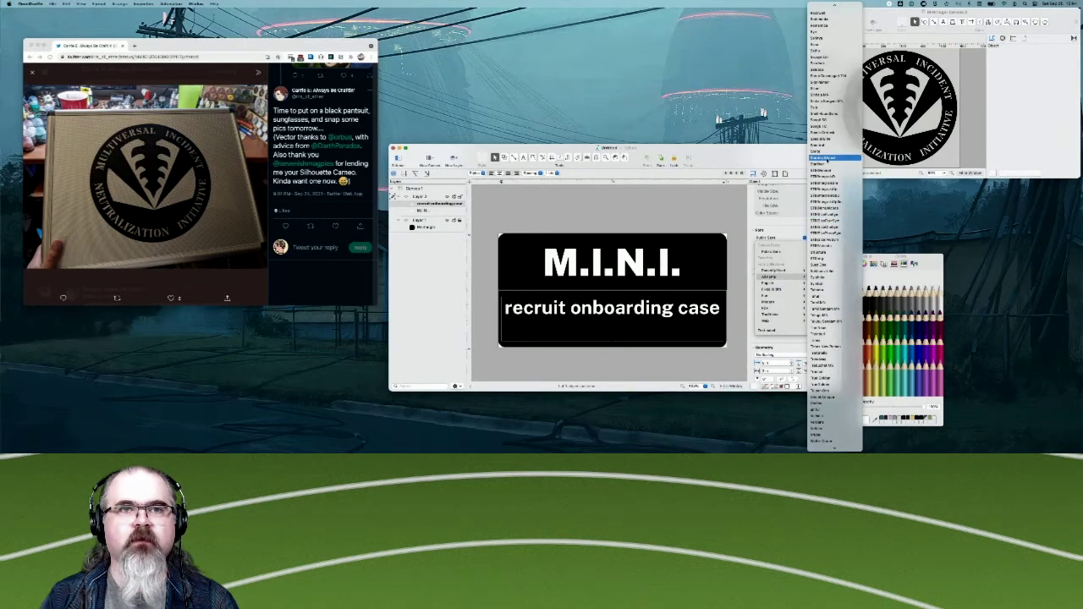
left_click(831, 158)
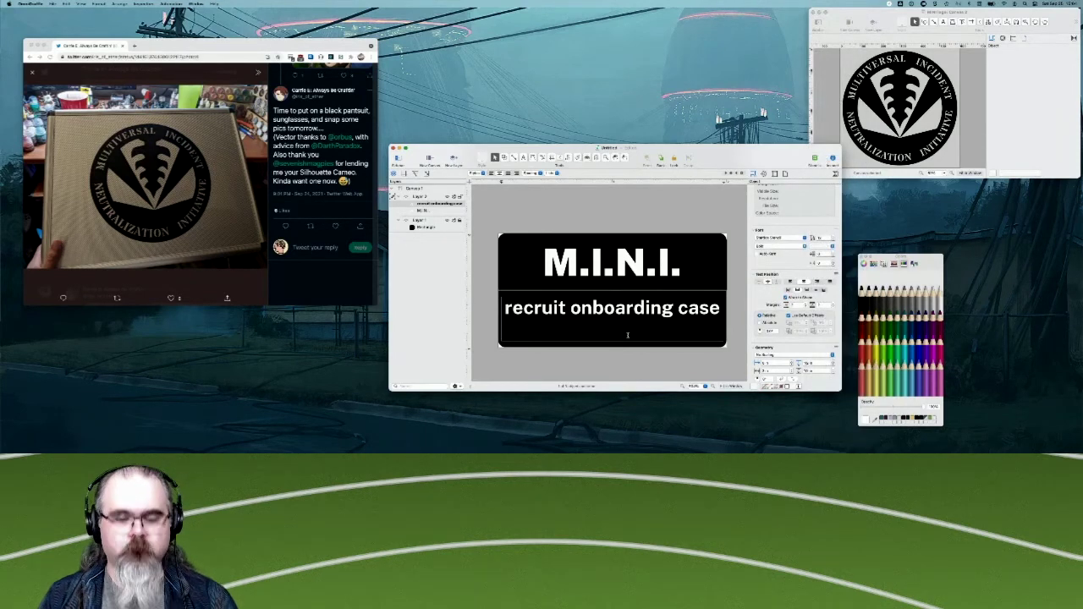
Change the font of all the text in the lower text box to Stardos Stencil.
key("super+a")
left_click(770, 246)
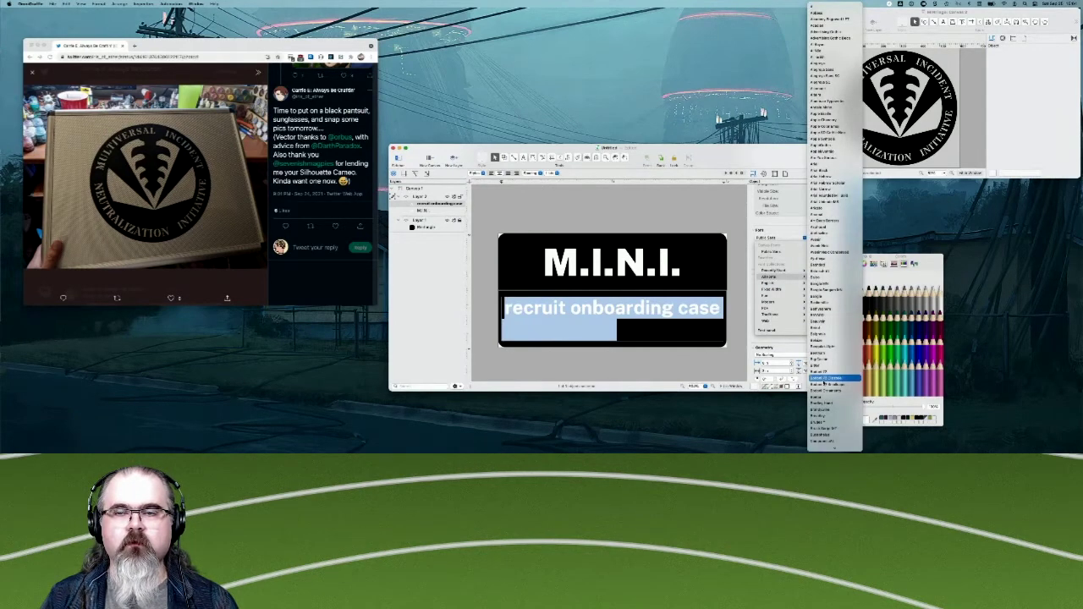
scroll(823, 381, "down", 5)
scroll(823, 383, "down", 3)
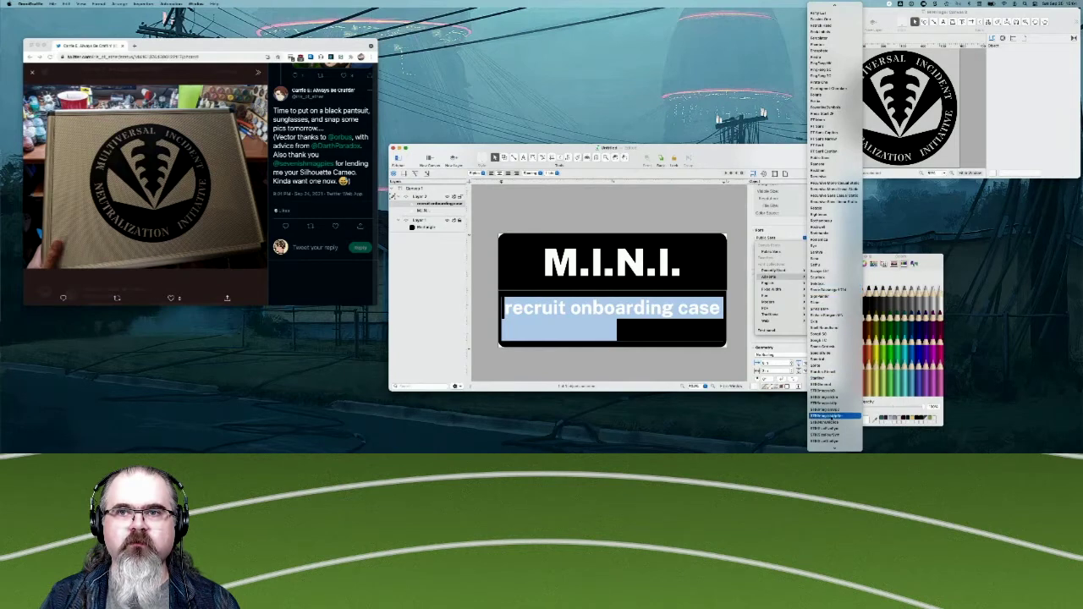
scroll(825, 417, "down", 3)
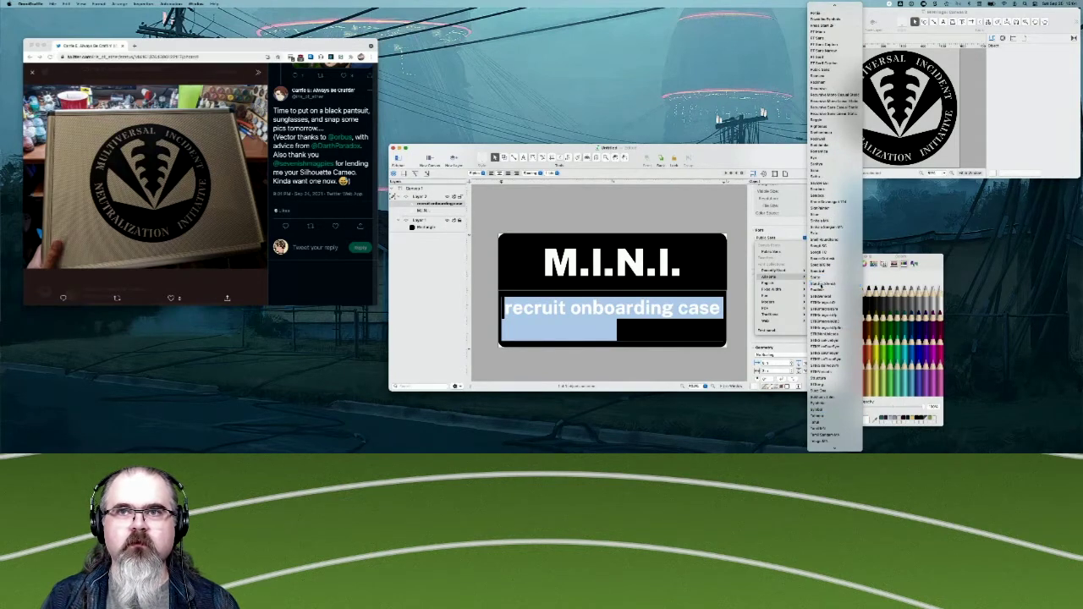
left_click(823, 282)
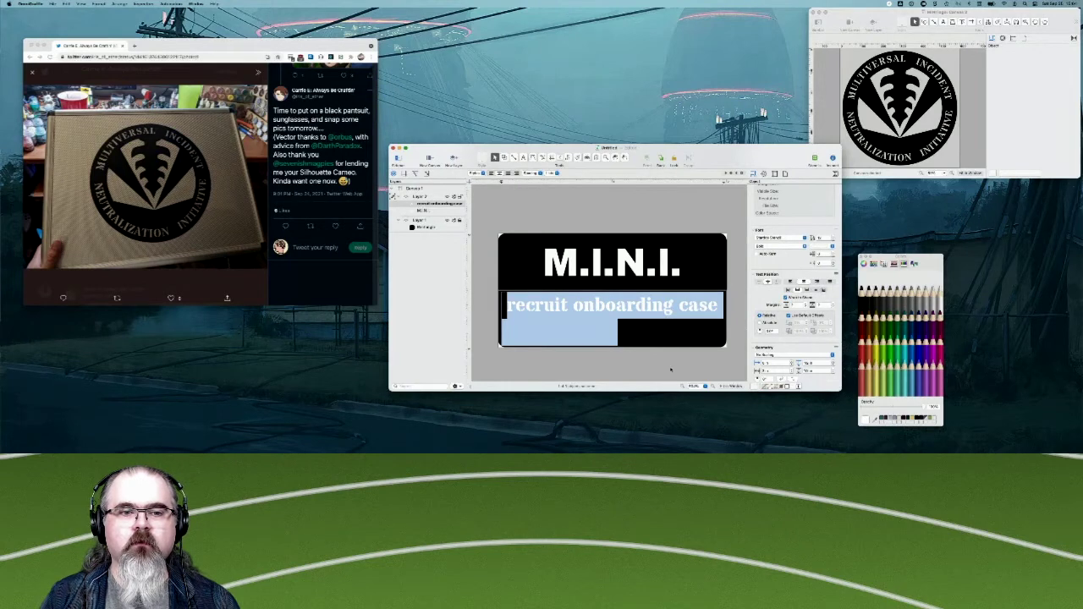
left_click(712, 378)
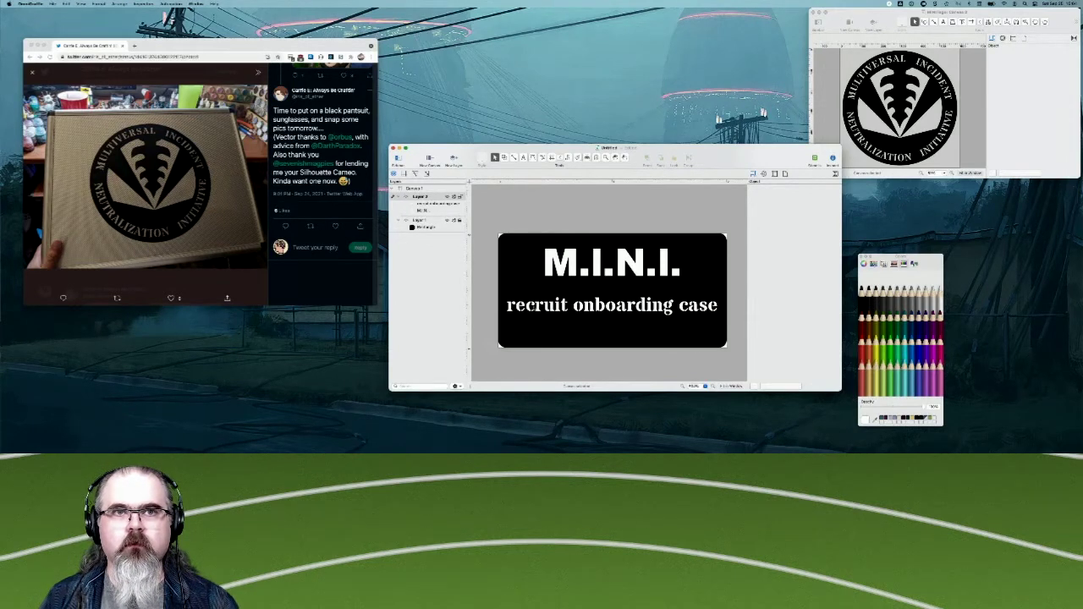
Replace the word "recruit" with "agent" in the lower text box.
left_click(541, 306)
double_click(541, 306)
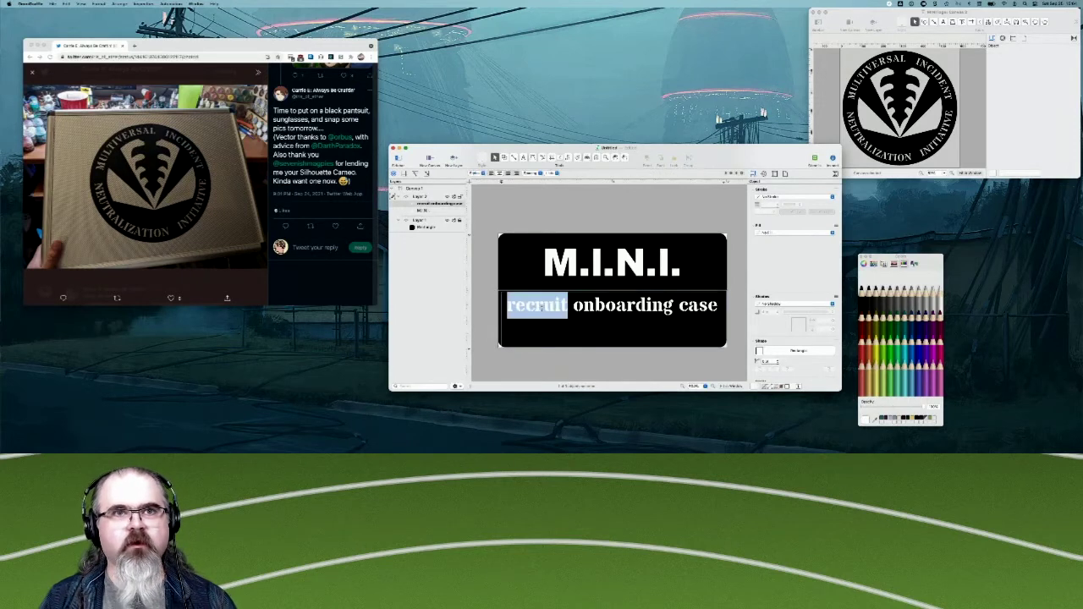
type("agent")
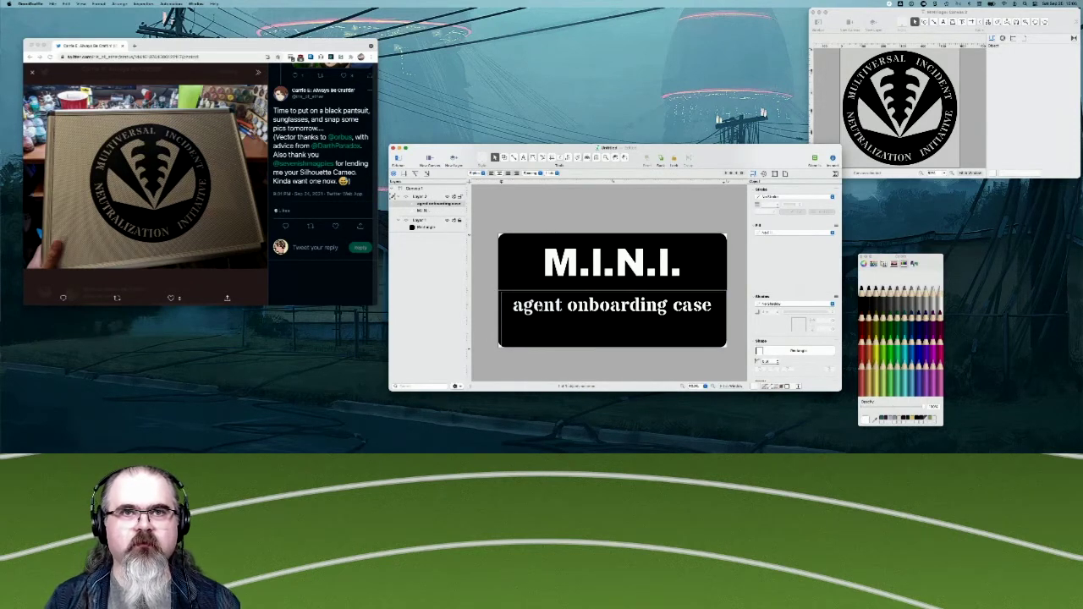
left_click(572, 285)
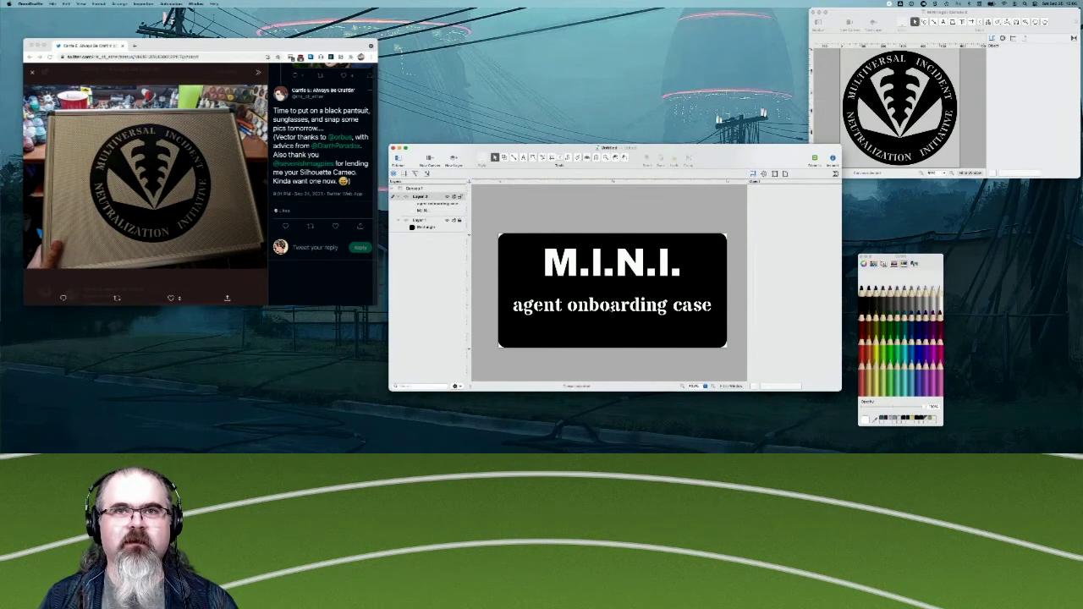
Replace the word "onboarding" with "initiation" in the lower text box.
left_click(612, 310)
double_click(617, 306)
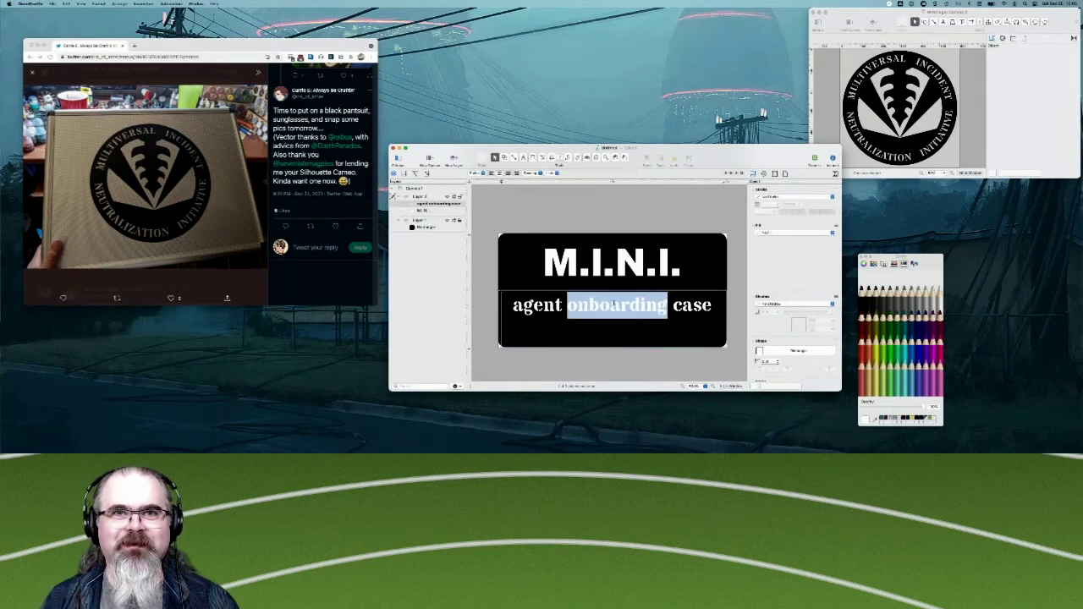
type("initiatio")
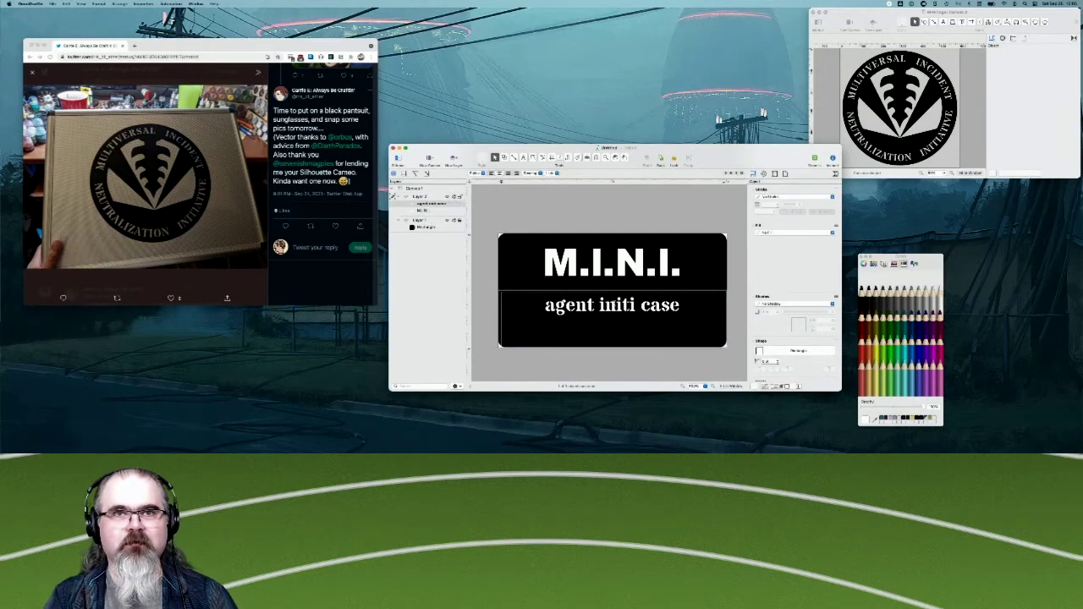
type("n")
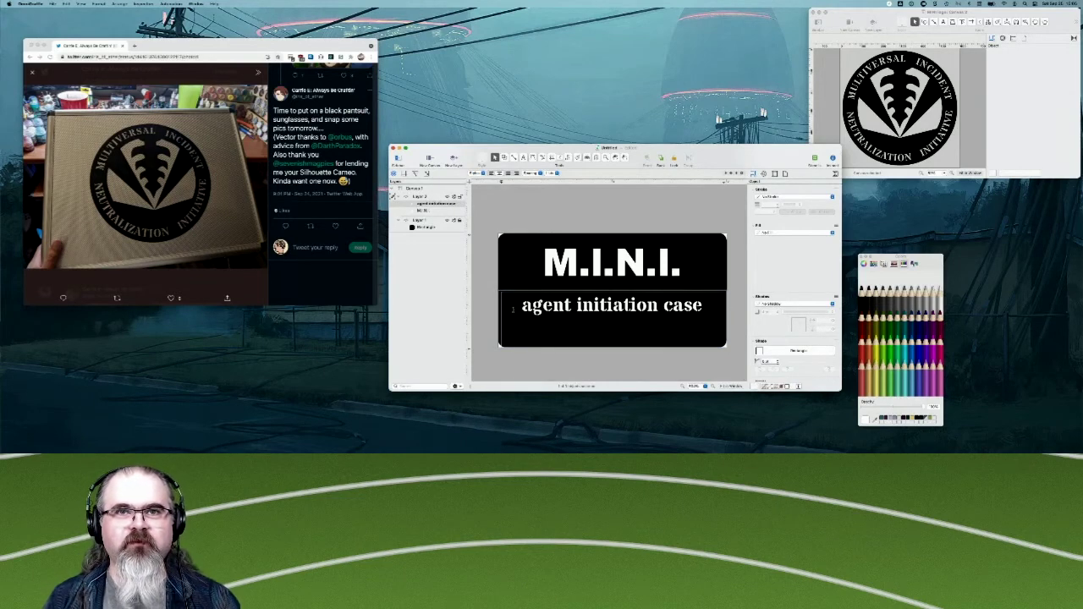
left_click(558, 365)
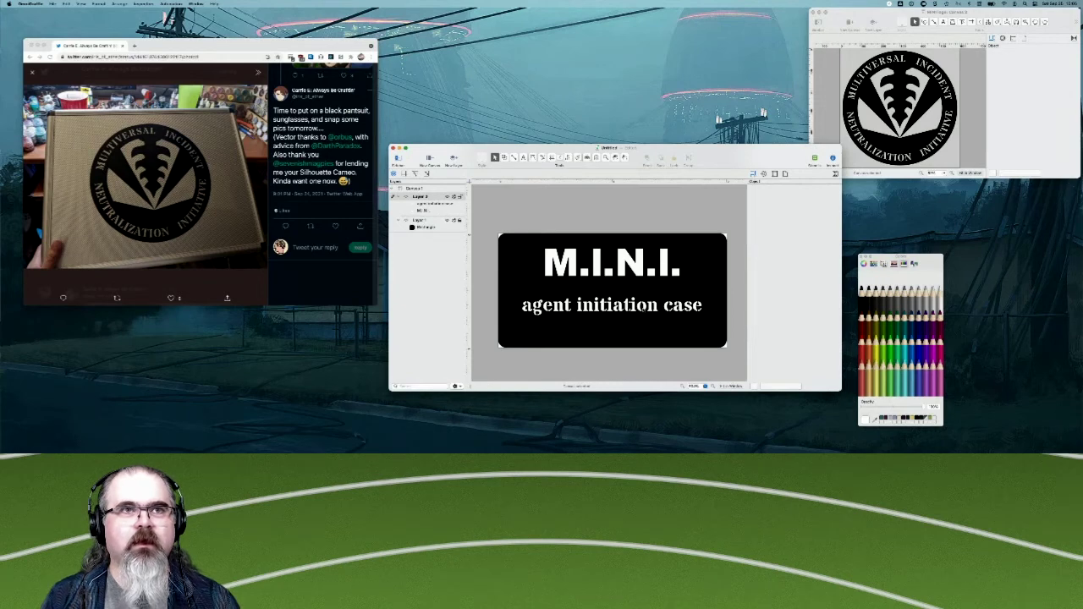
Enter "DB-2021" on the empty second line of the lower text box, below "agent initiation case".
left_click(641, 310)
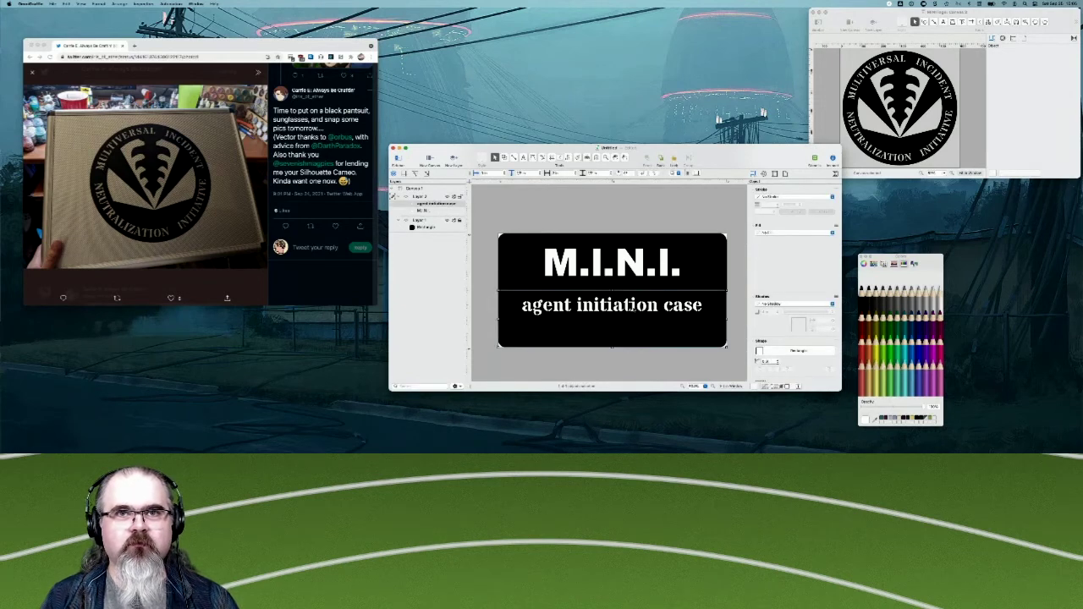
double_click(626, 306)
left_click(677, 331)
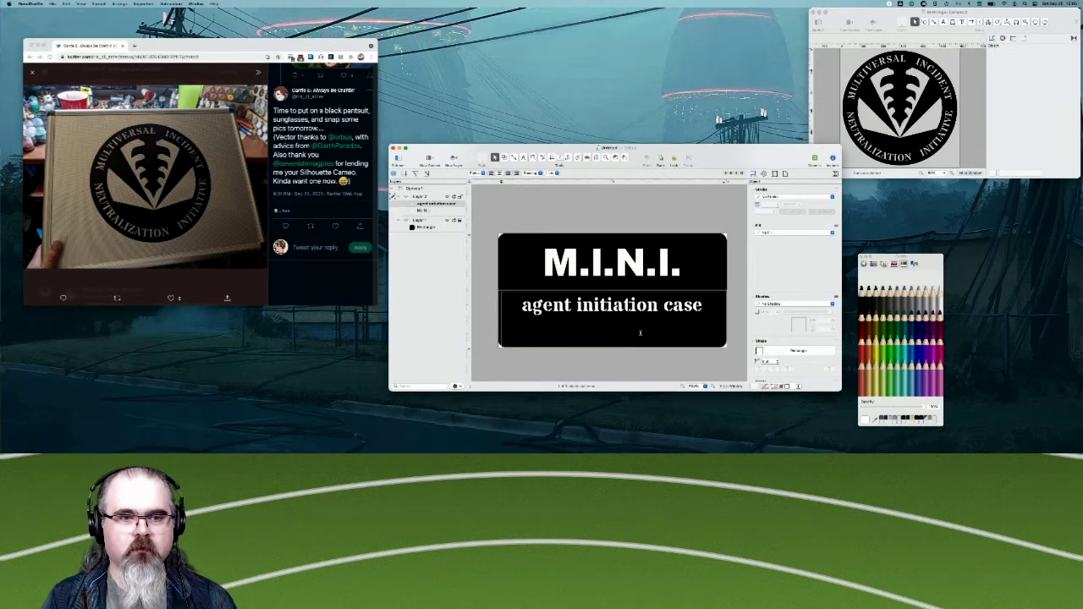
type("D")
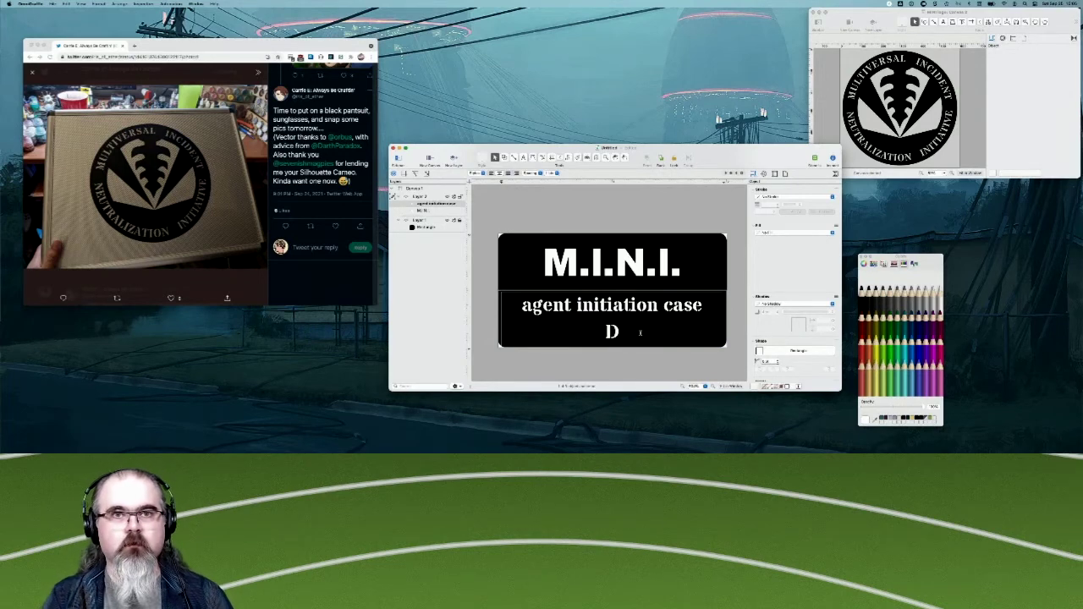
type("B-")
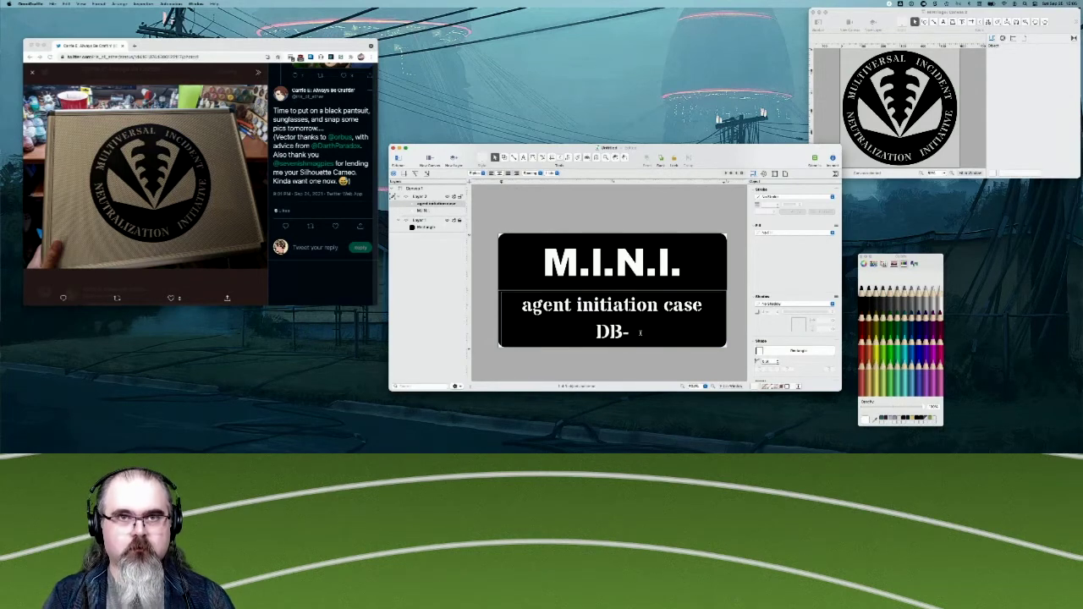
type("202")
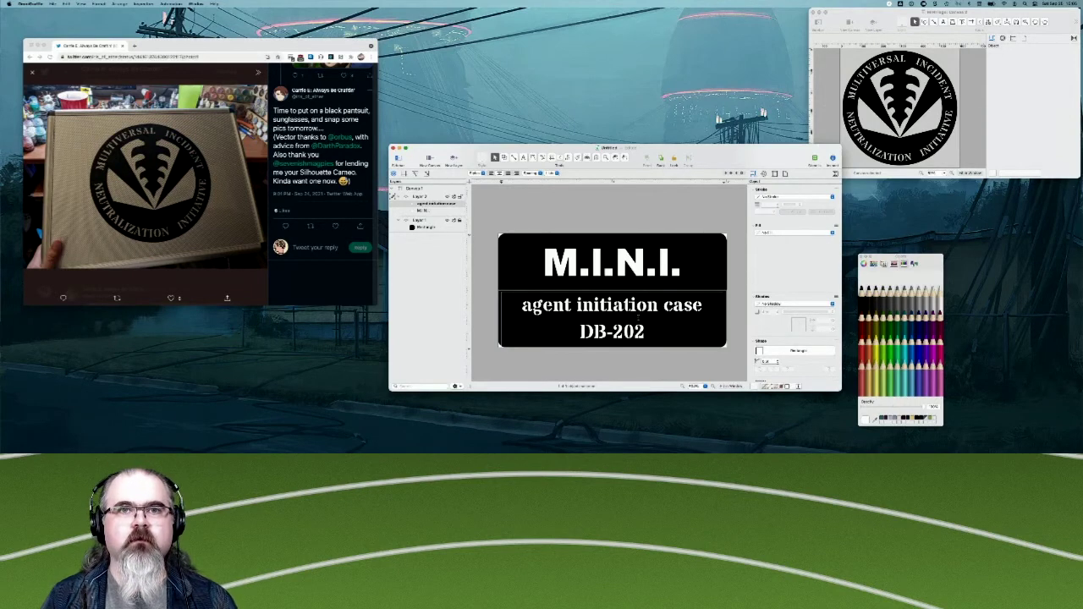
type("1")
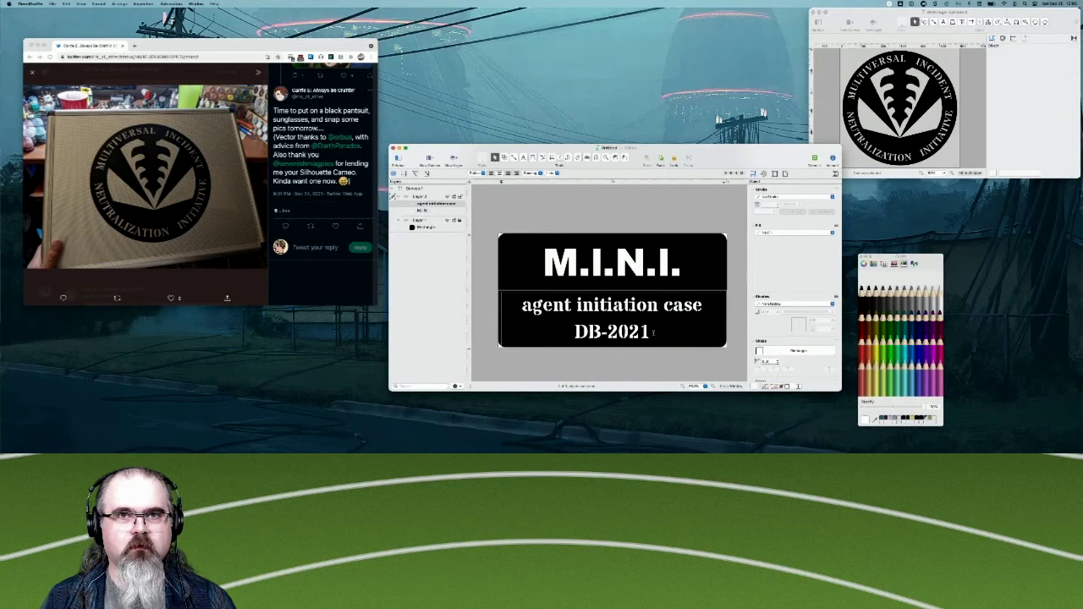
Remove the "DB-" prefix from the second line of the lower text box, leaving only 2021.
double_click(604, 332)
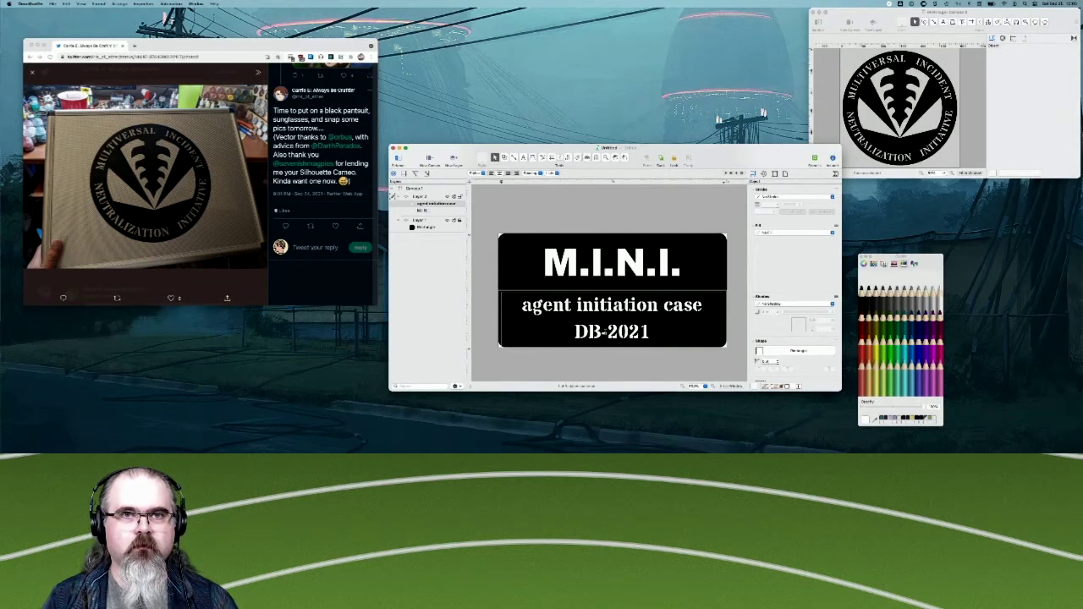
key("BackSpace")
key("BackSpace")
key("BackSpace")
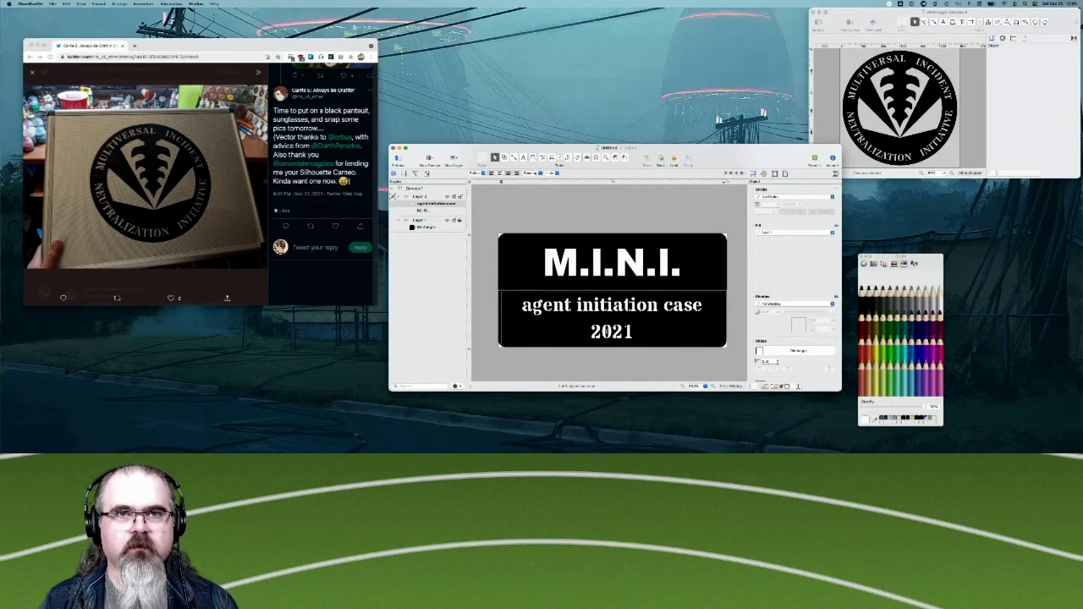
key("BackSpace")
key("super+z")
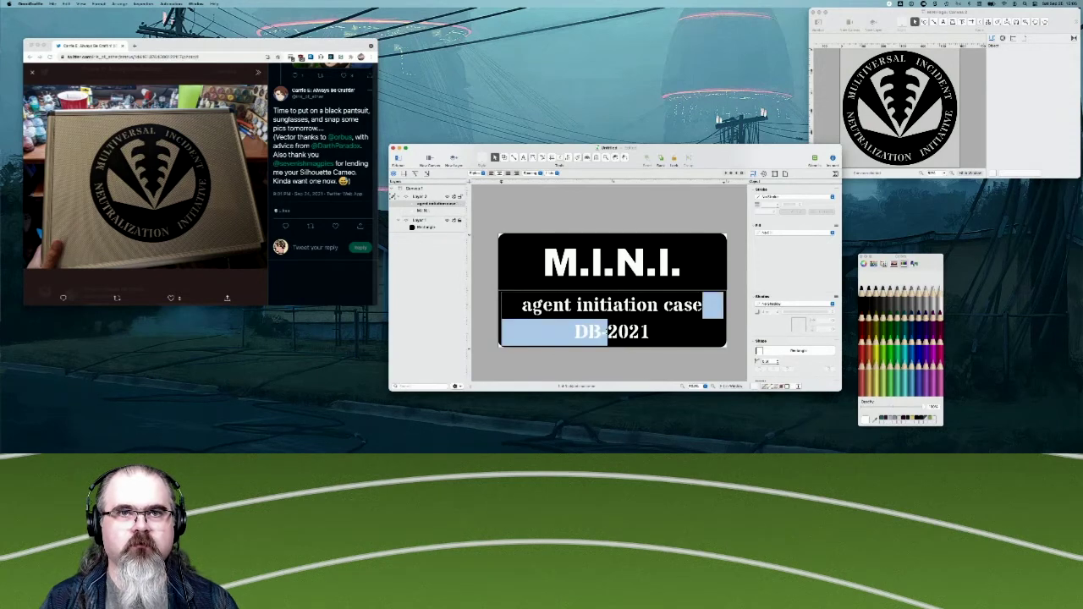
left_click(607, 332)
key("BackSpace")
key("BackSpace")
key("BackSpace")
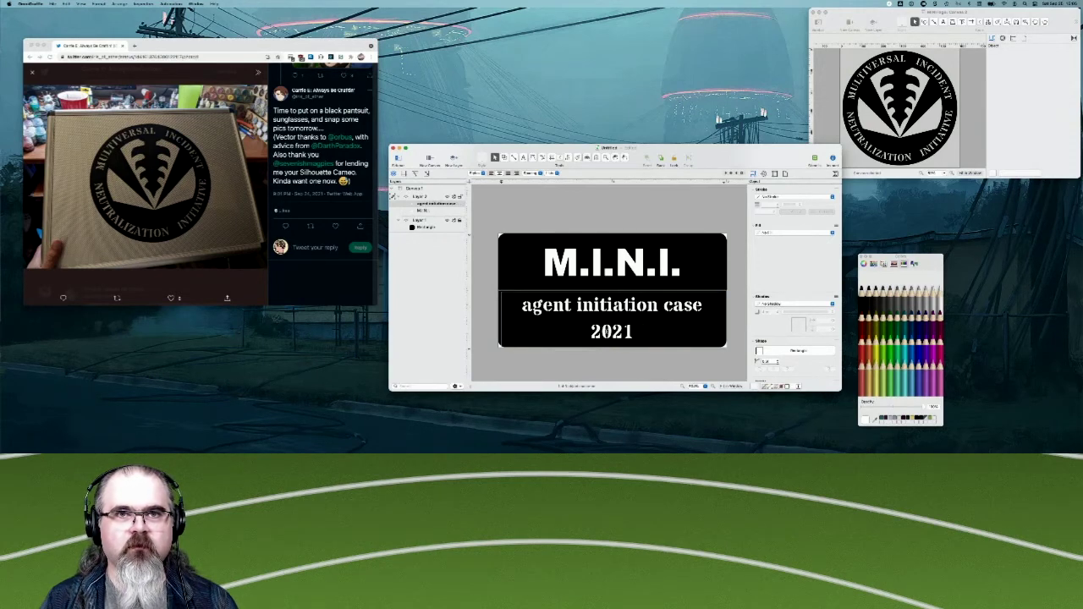
Append "-DB" to 2021 on the second line of the lower text box.
left_click(637, 333)
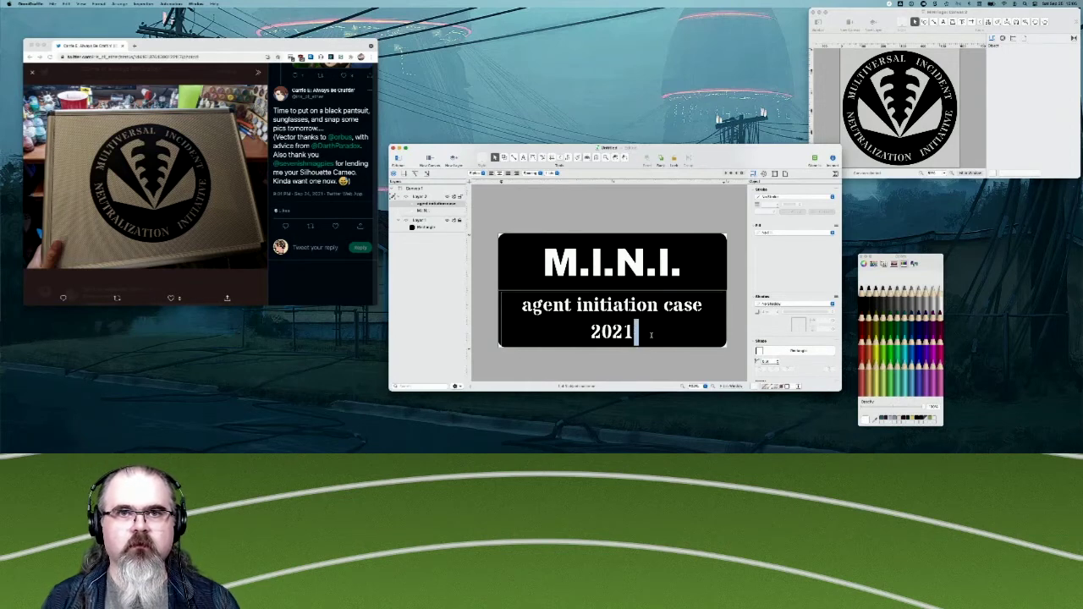
type("-")
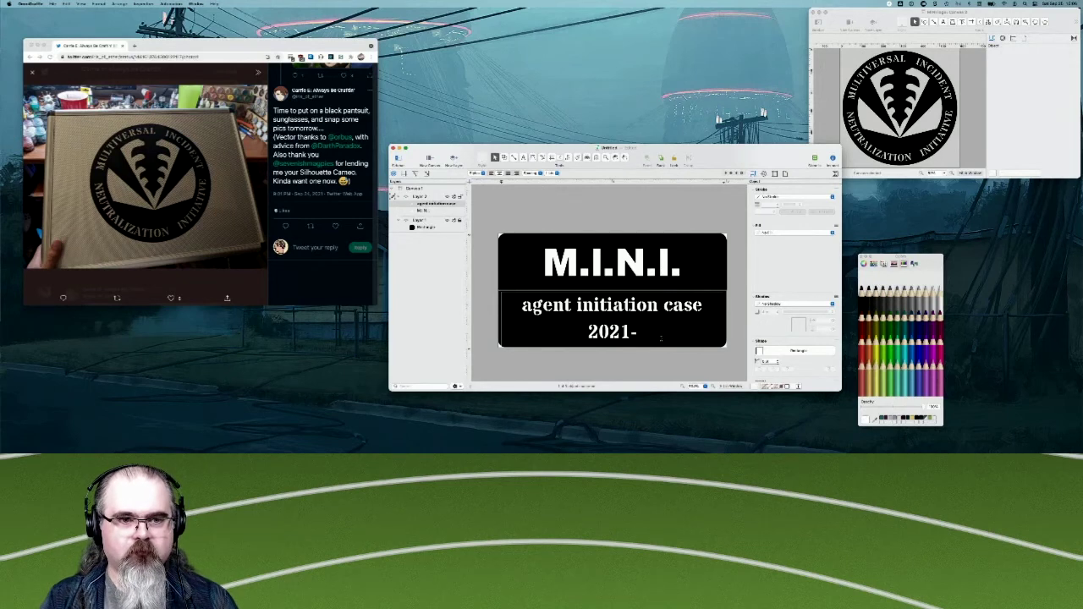
type("DB")
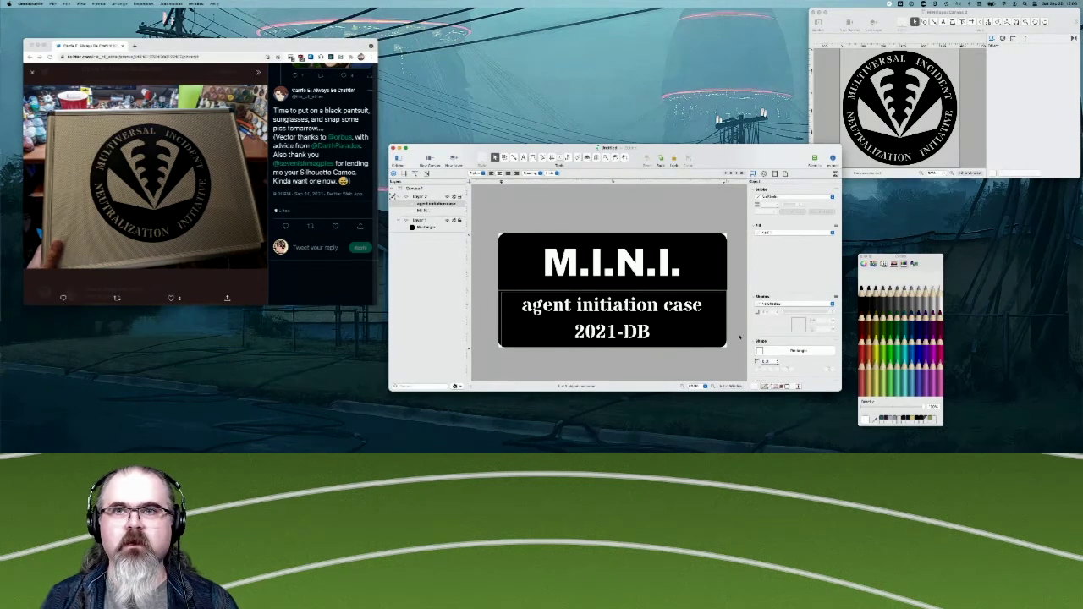
Right-align only the "2021-DB" line within the lower text box.
left_click_drag(654, 332, 574, 332)
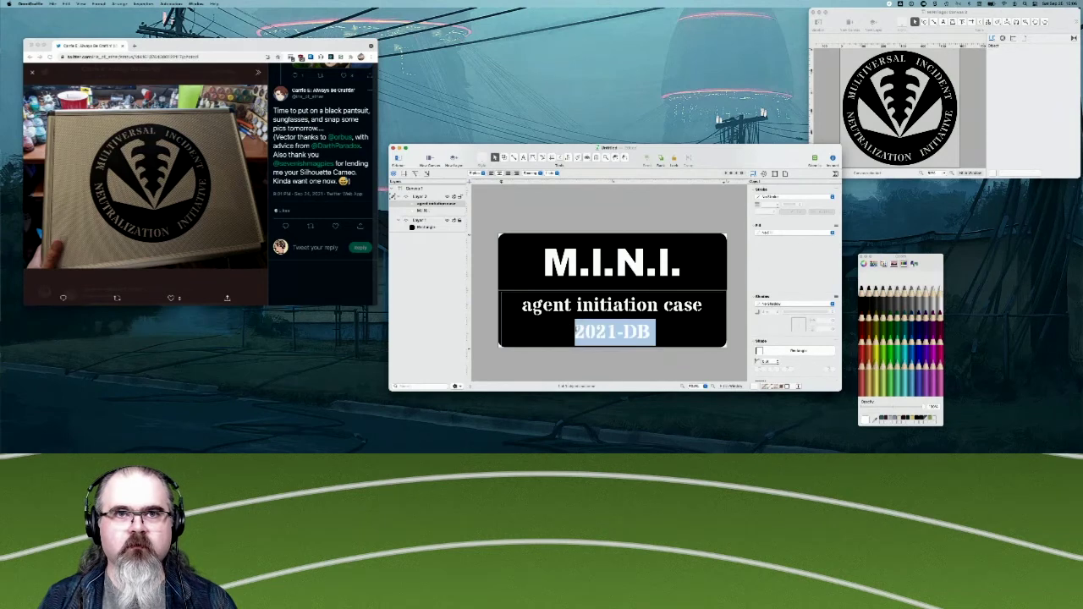
scroll(775, 311, "down", 5)
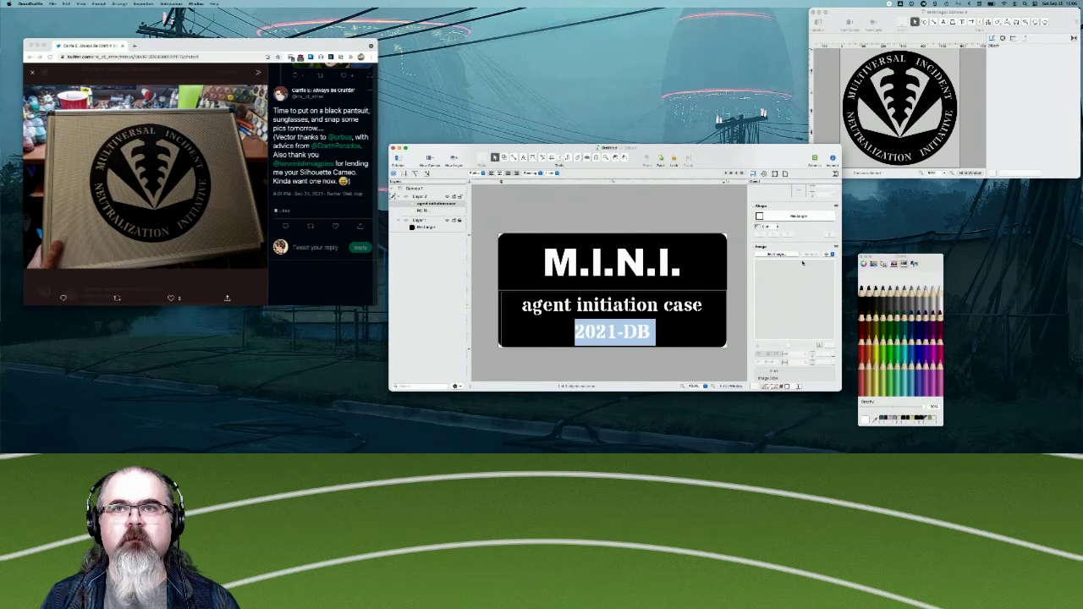
scroll(802, 263, "down", 5)
scroll(805, 318, "down", 5)
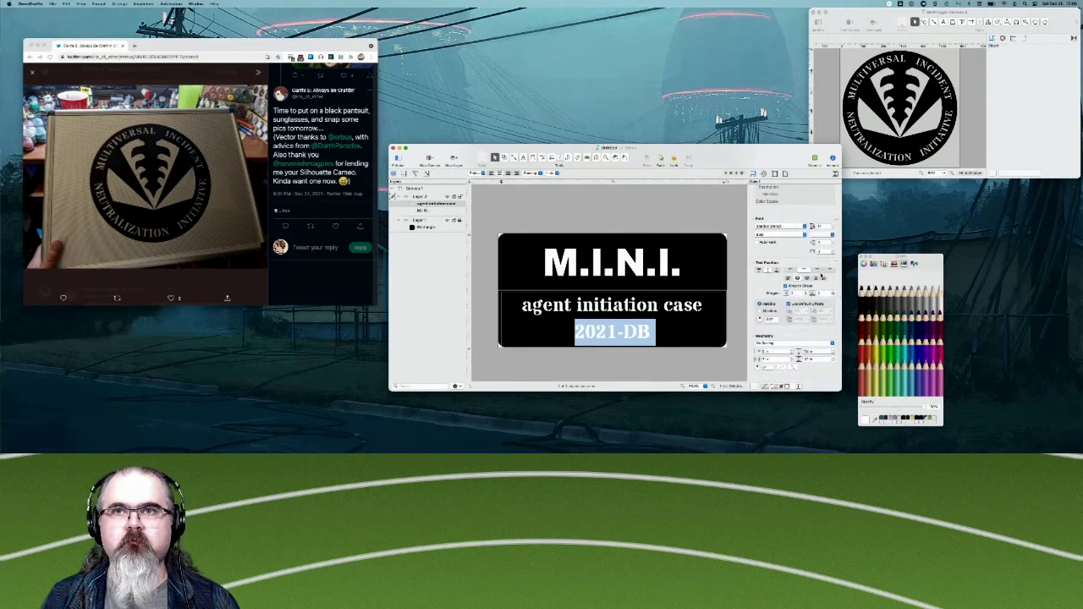
left_click(817, 270)
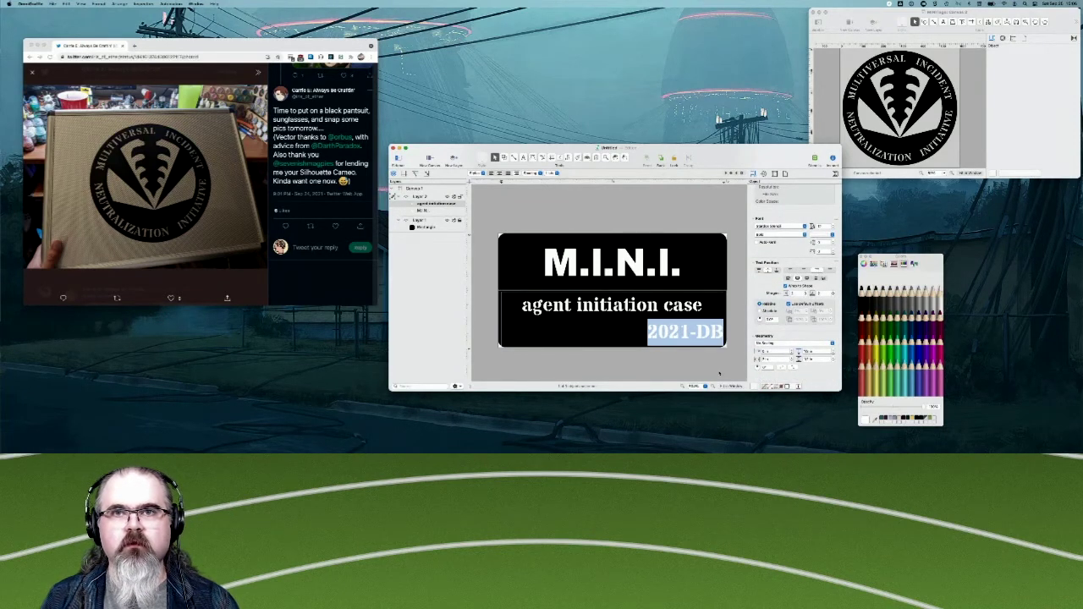
left_click(624, 363)
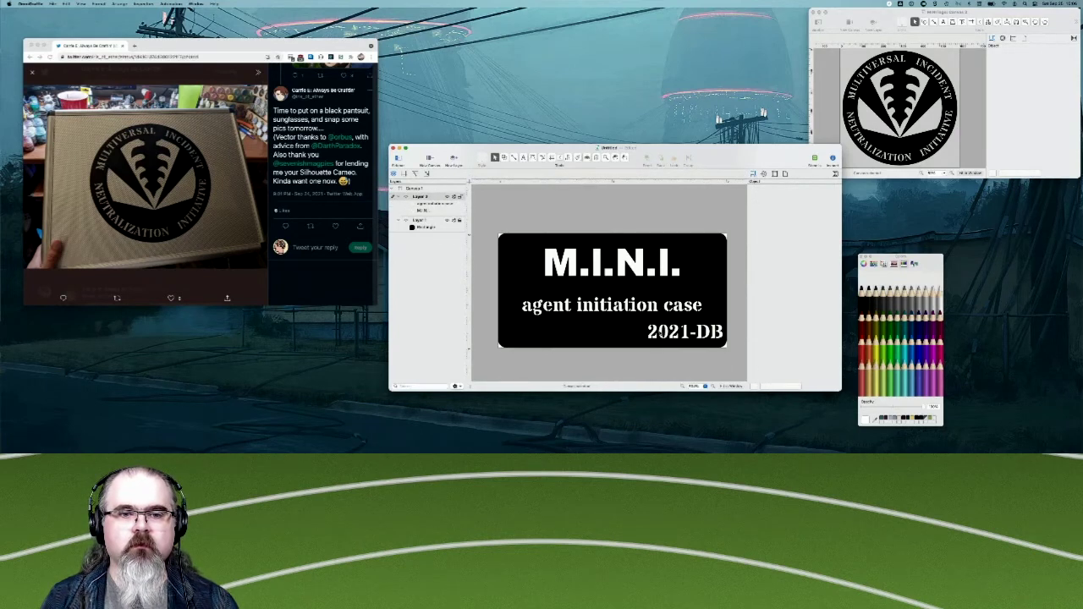
left_click(659, 333)
double_click(649, 332)
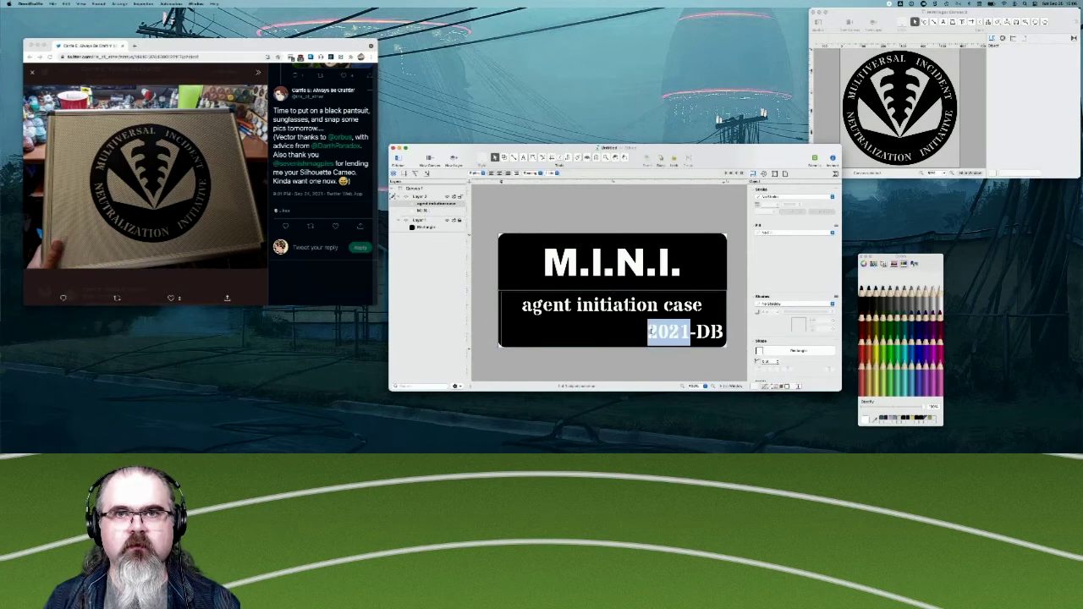
left_click(649, 333)
double_click(649, 332)
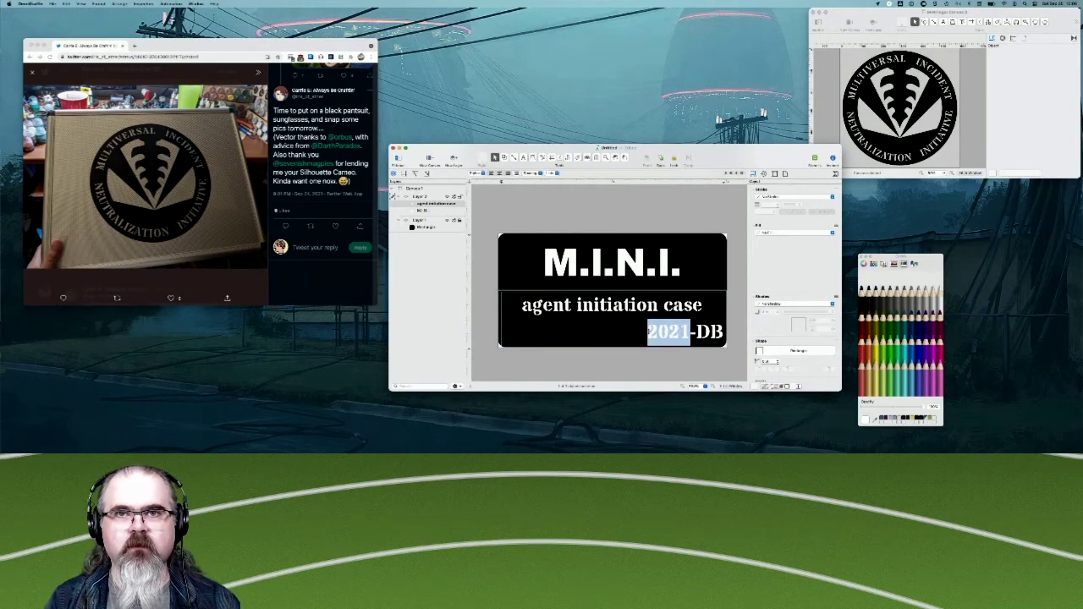
key("shift+Right")
key("shift+Right")
key("shift+Right")
left_click(649, 333)
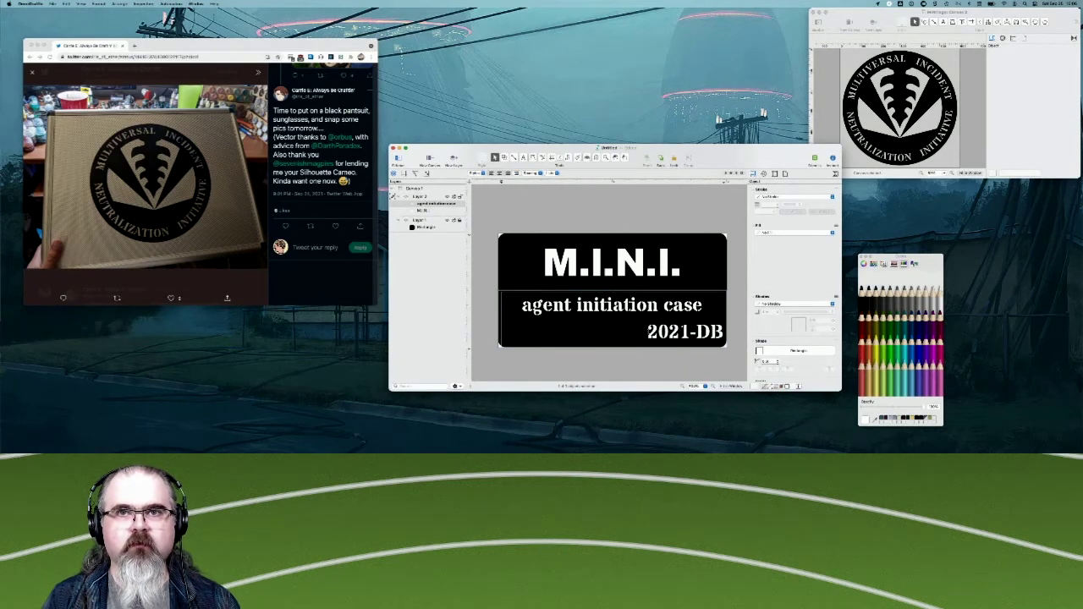
left_click(646, 368)
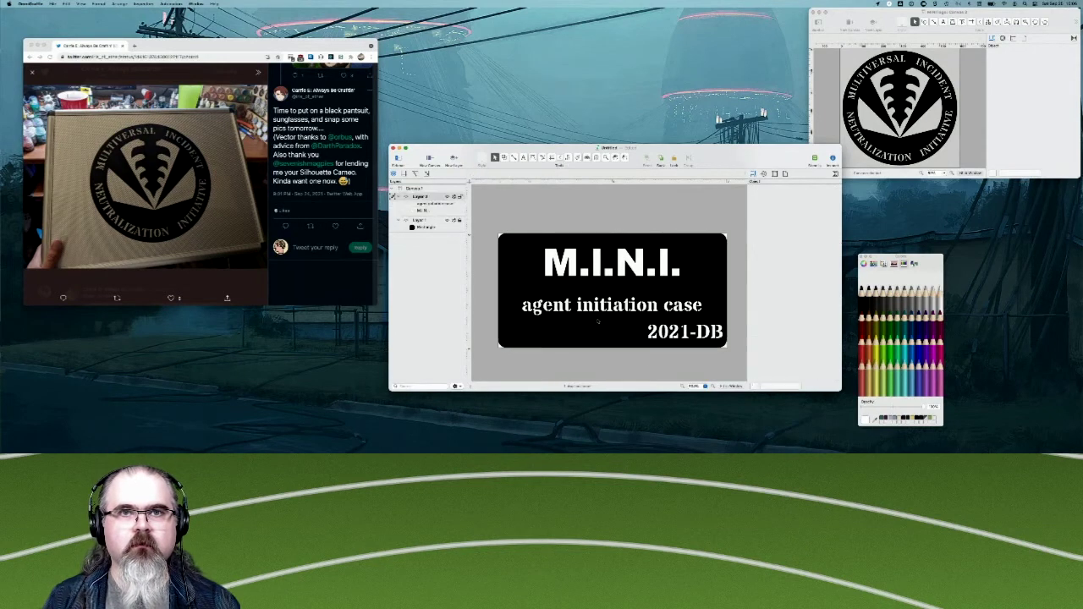
left_click(638, 330)
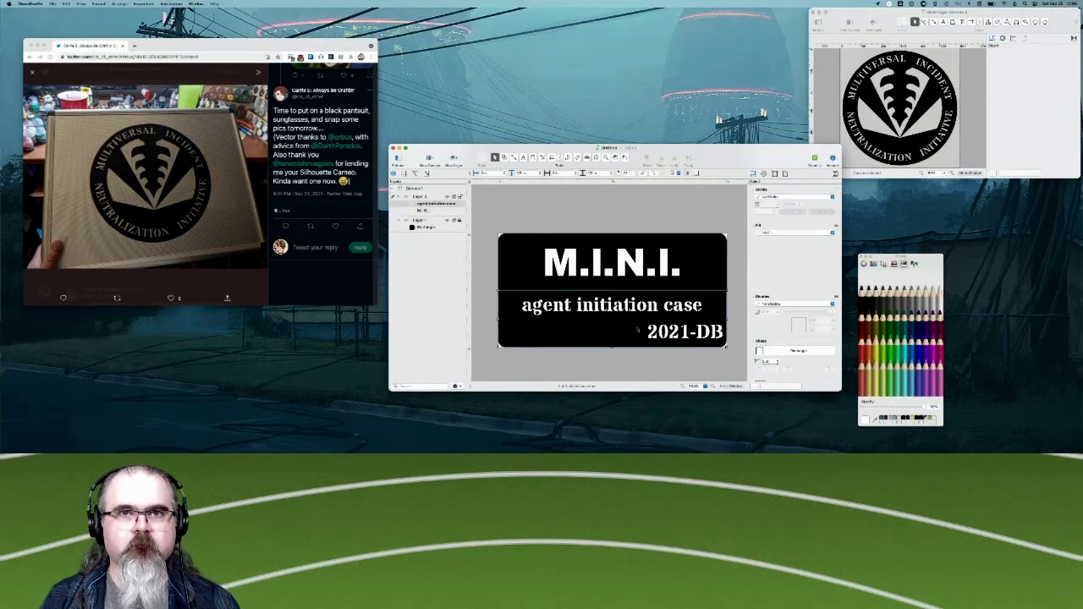
Duplicate the text box holding "agent initiation case" and "2021-DB", and place the copy directly below the black label.
double_click(611, 312)
left_click(603, 318)
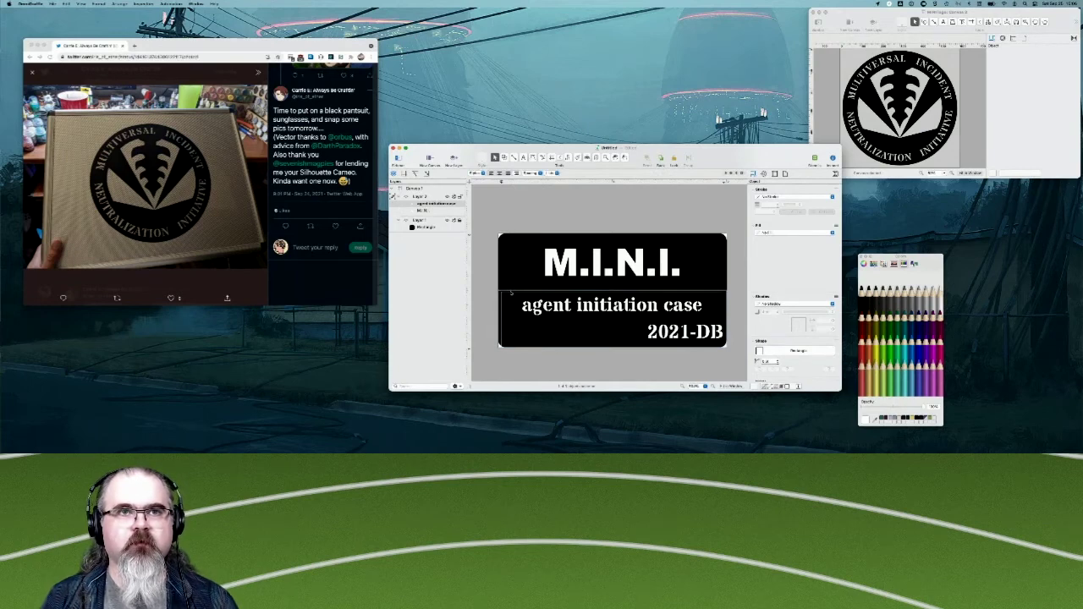
left_click(548, 340)
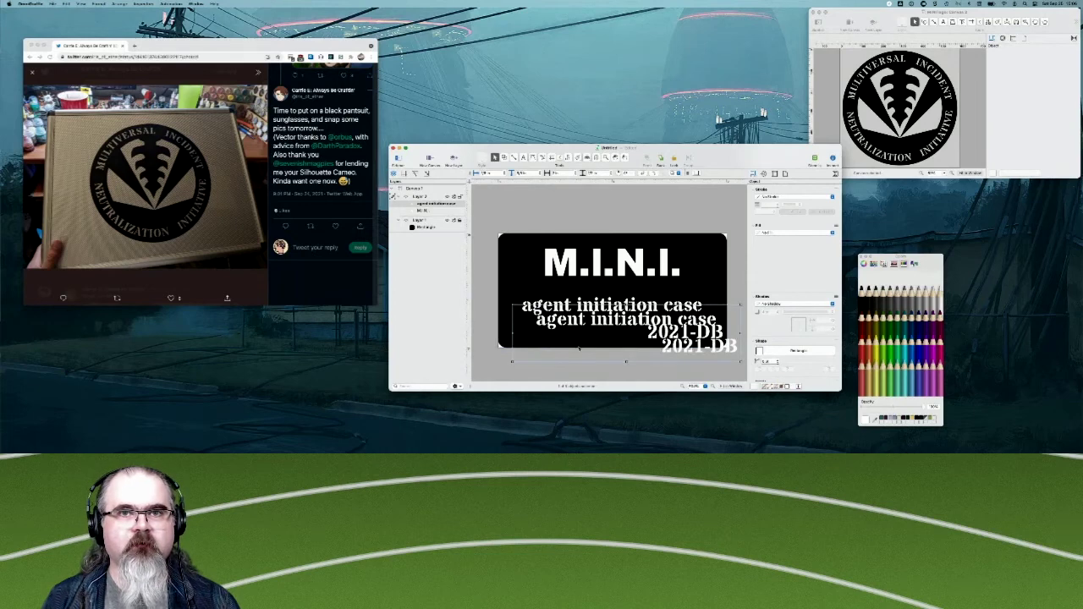
left_click_drag(580, 347, 581, 362)
scroll(596, 285, "down", 1)
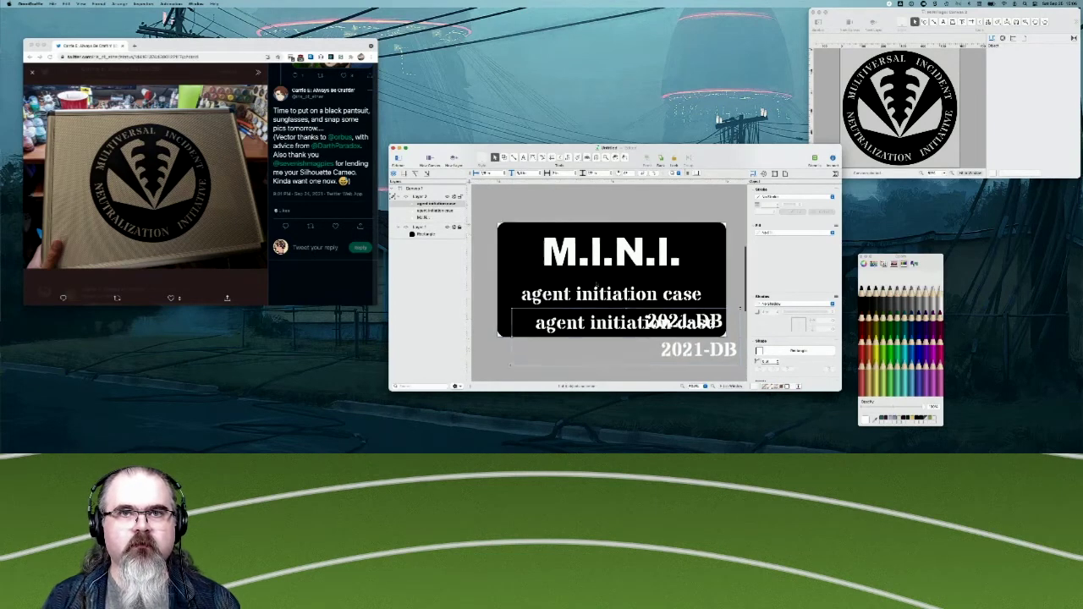
left_click_drag(595, 288, 583, 320)
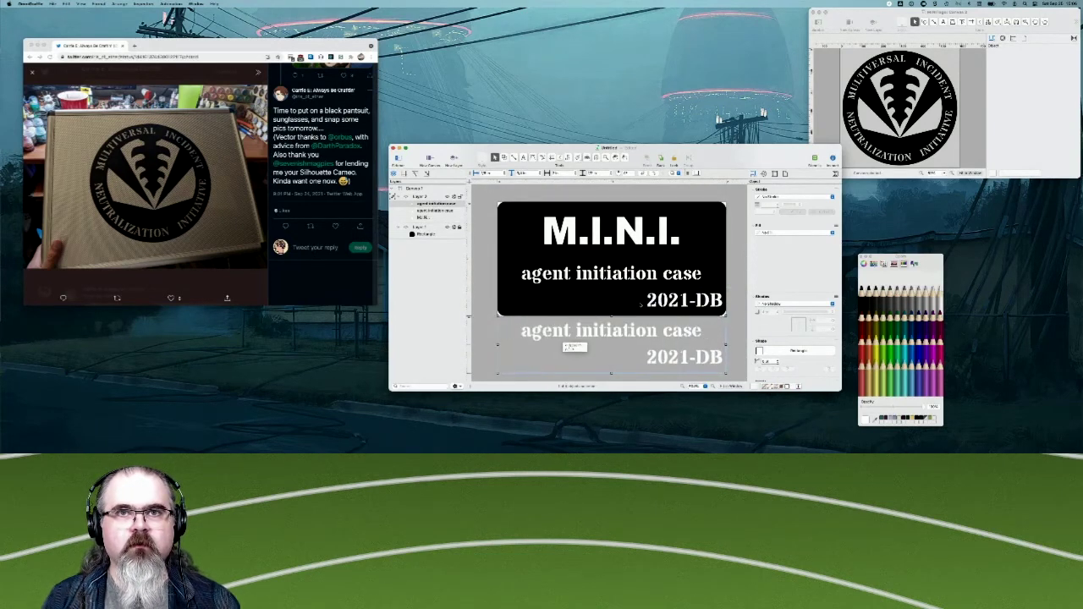
Delete the "2021-DB" line from the original text box on the label, and shorten the box from below to half its height.
left_click(641, 303)
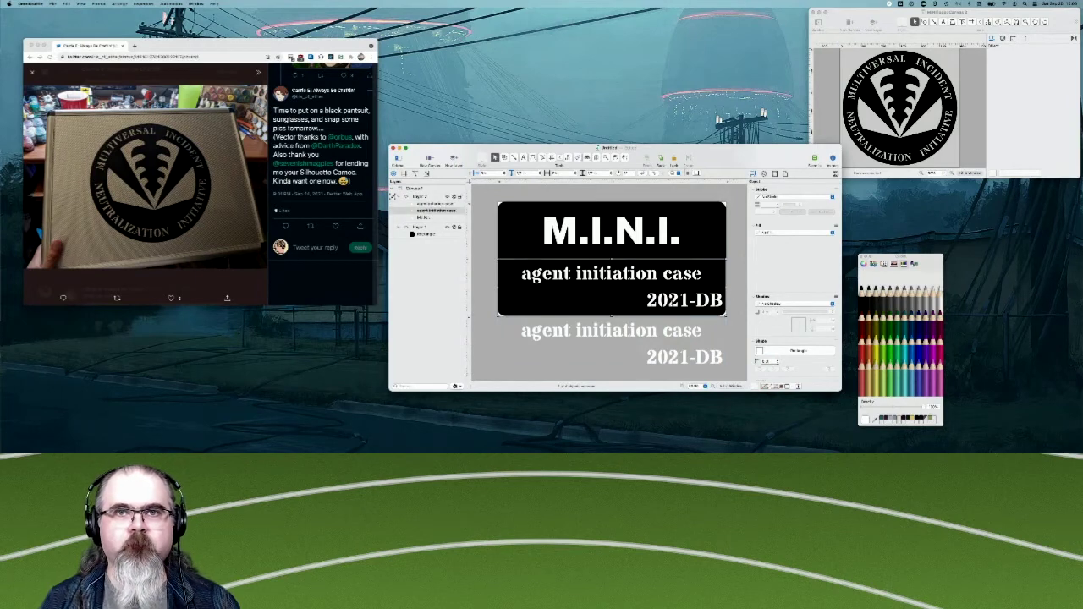
double_click(669, 301)
key("shift+Right")
key("shift+Right")
key("shift+Right")
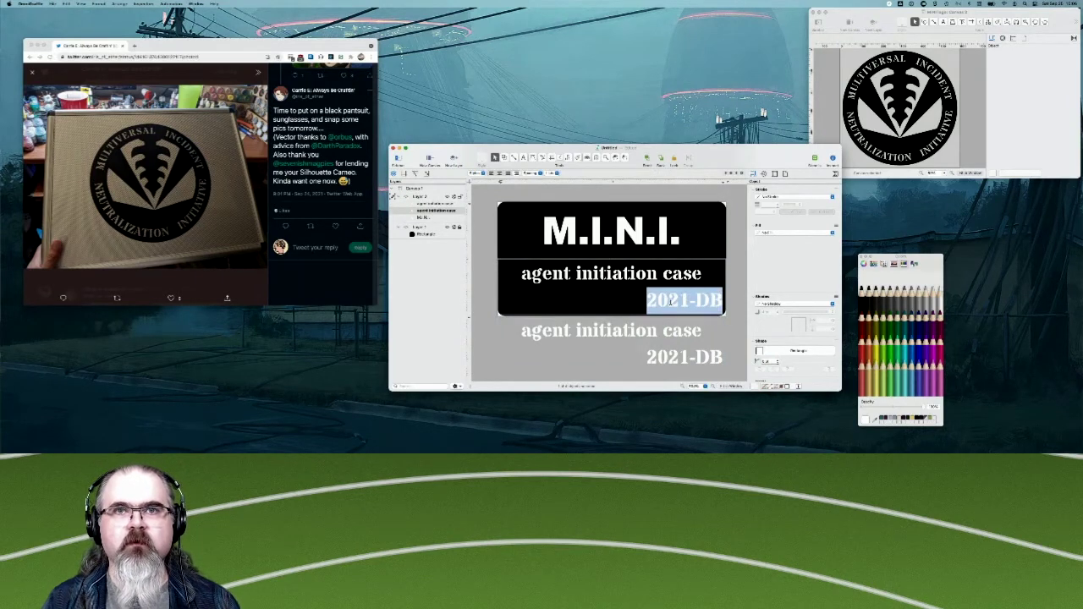
key("BackSpace")
key("BackSpace")
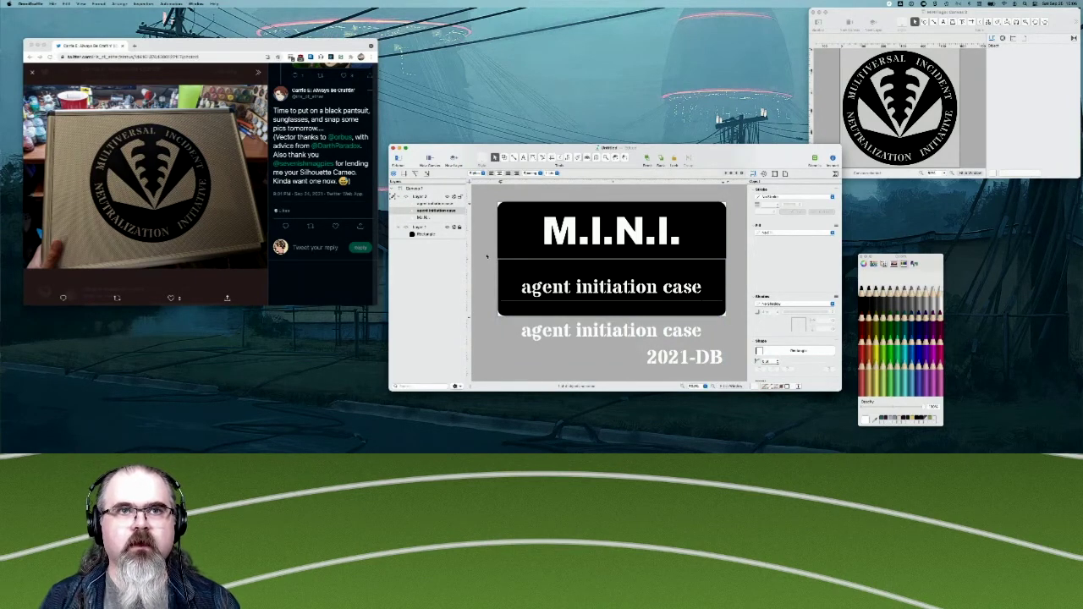
left_click(592, 268)
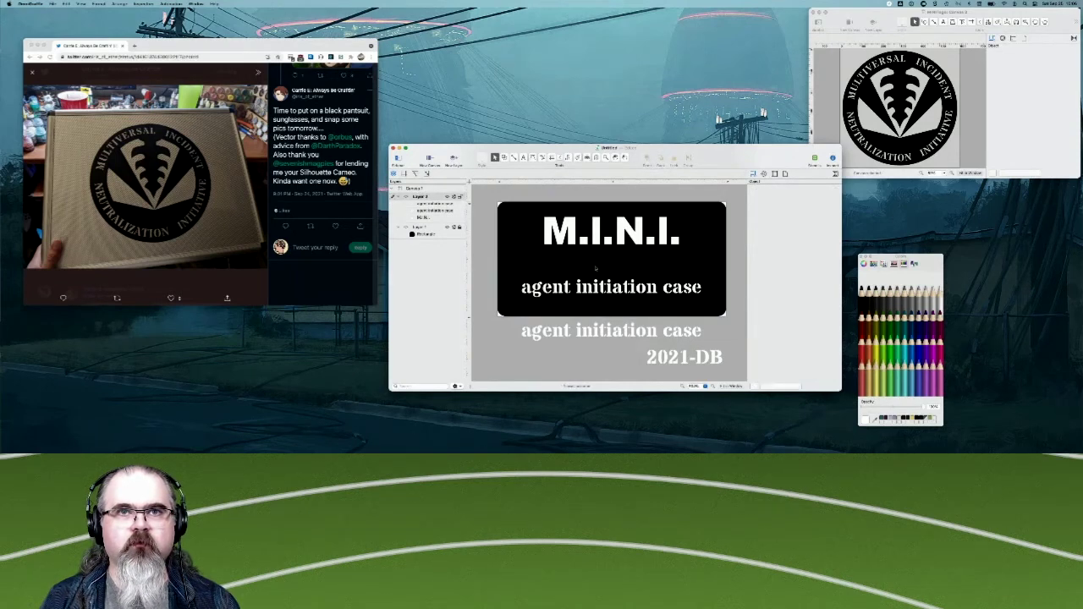
left_click(606, 308)
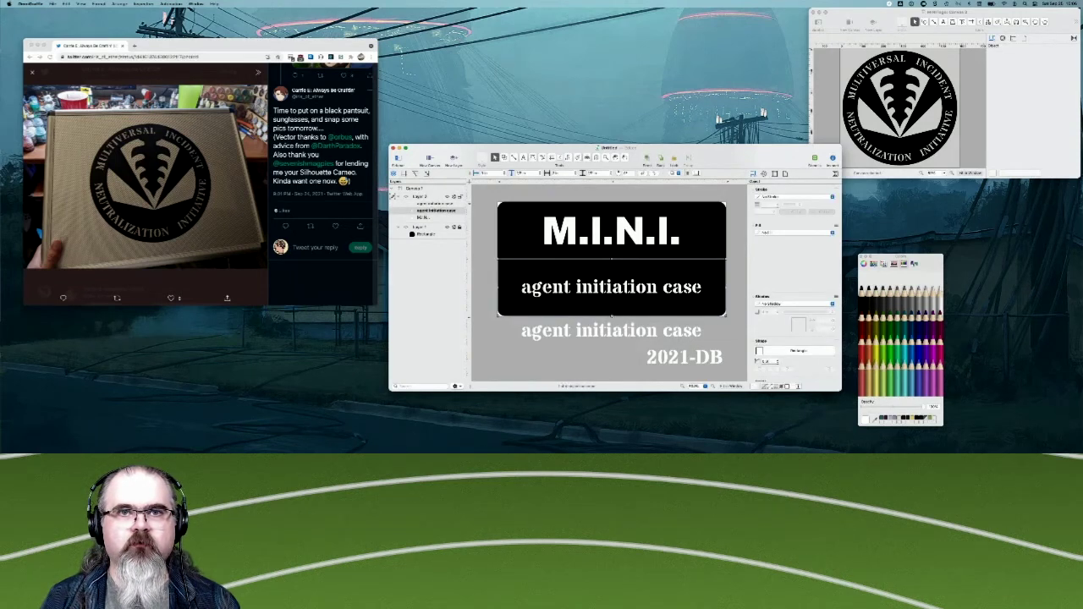
left_click_drag(635, 303, 635, 287)
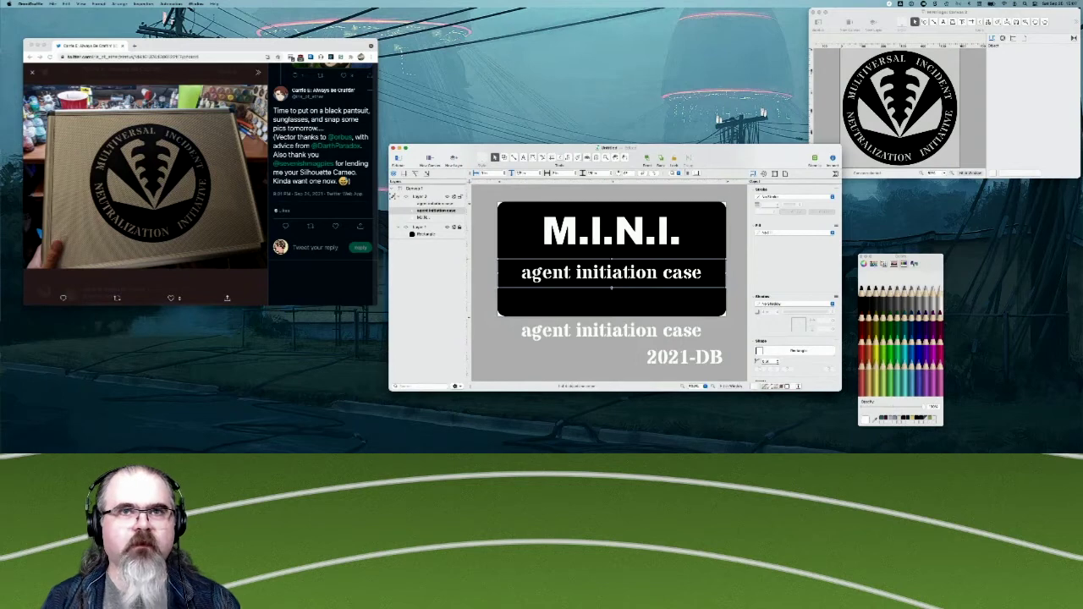
Delete the "agent initiation case" line from the duplicate text box below the label, leaving only "2021-DB".
left_click(656, 338)
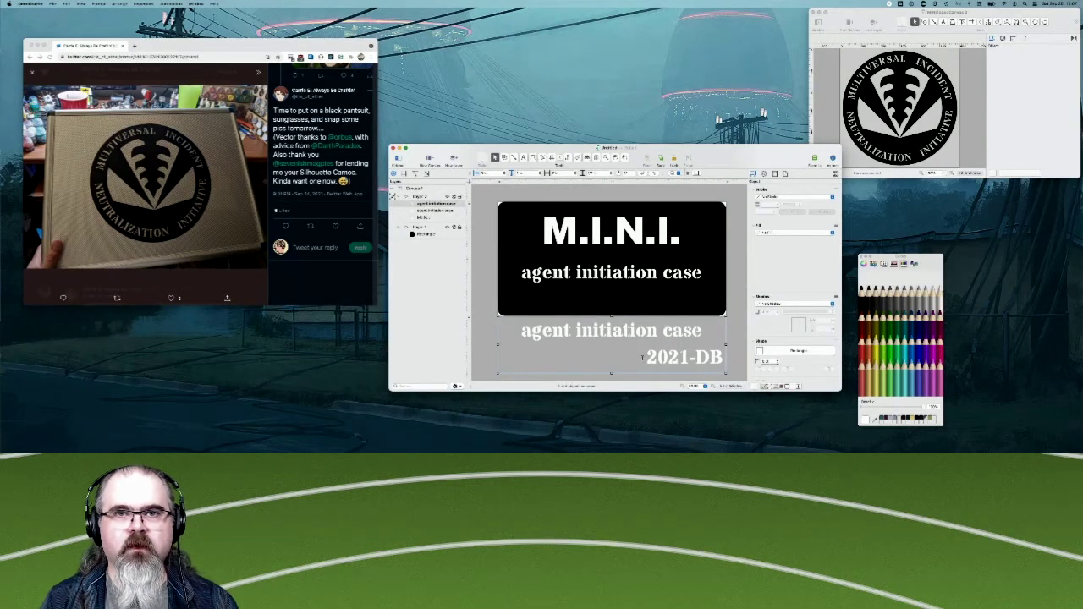
double_click(642, 357)
key("Left")
key("Left")
key("Left")
key("shift+Up")
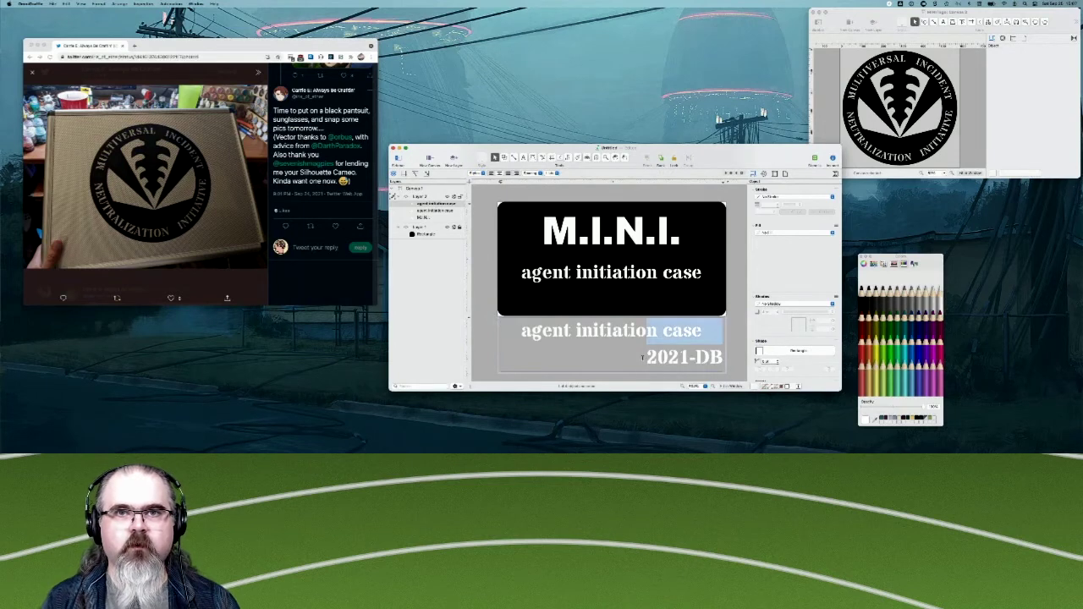
left_click(508, 323, "shift")
key("BackSpace")
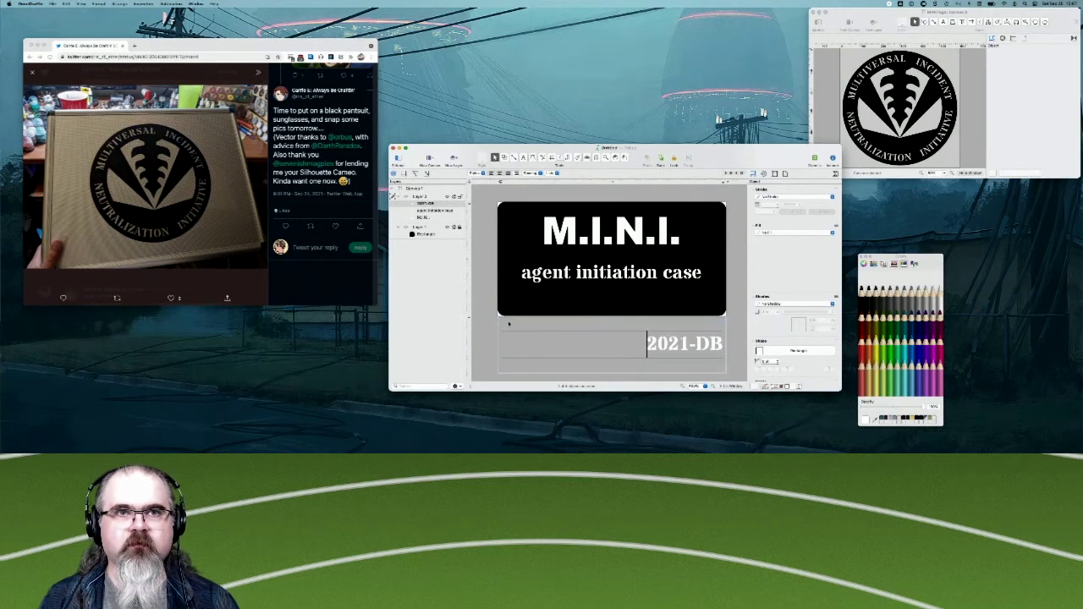
left_click(550, 341)
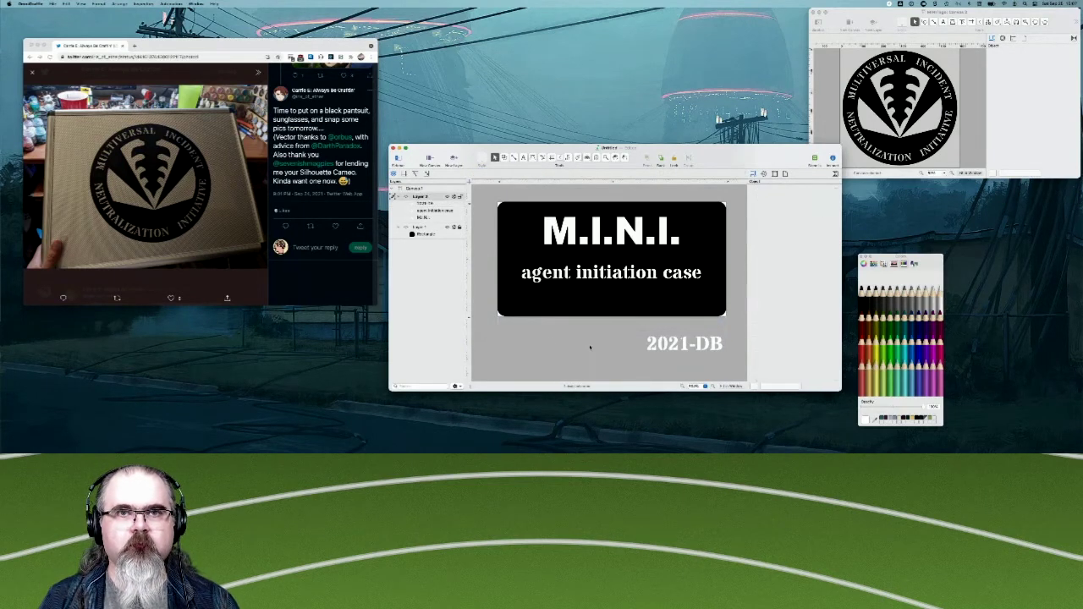
Fit the "2021-DB" box into the label's lower strip beneath "agent initiation case", and narrow it slightly from both sides.
left_click_drag(592, 344, 643, 329)
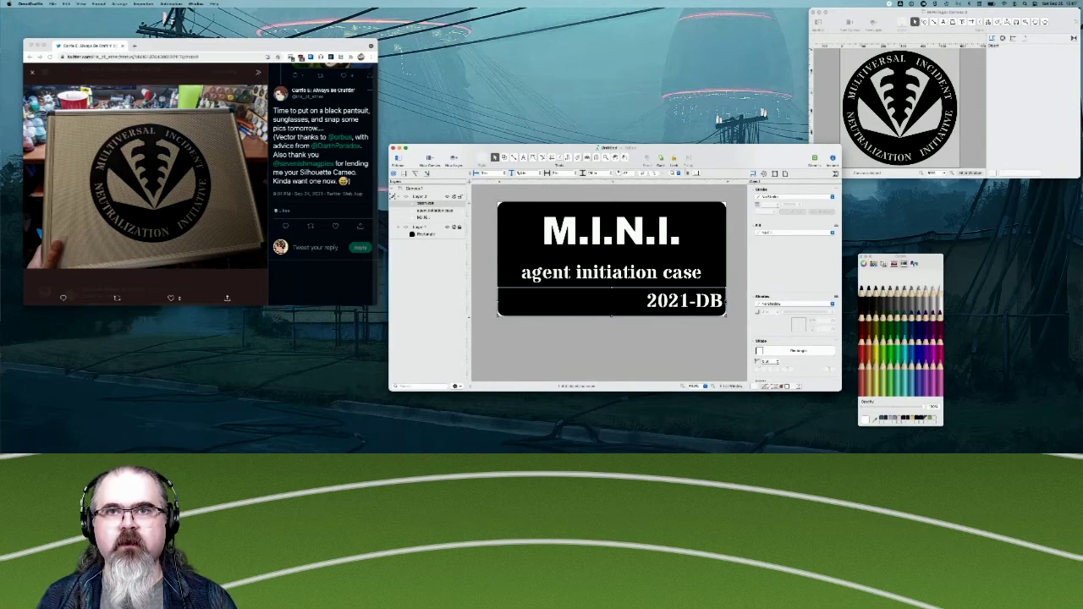
left_click_drag(725, 301, 715, 301)
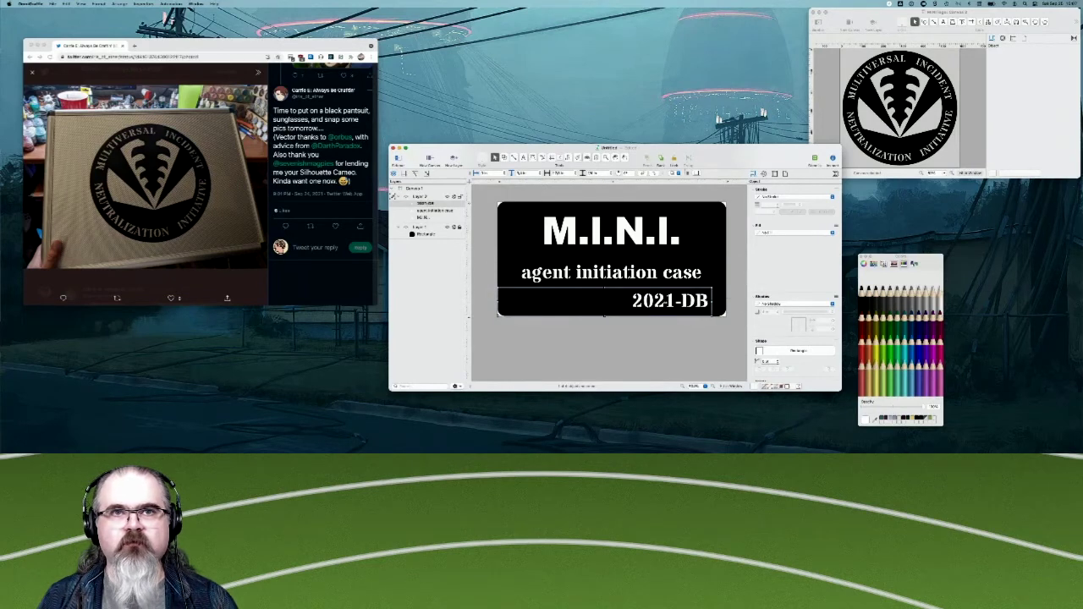
left_click_drag(498, 301, 511, 301)
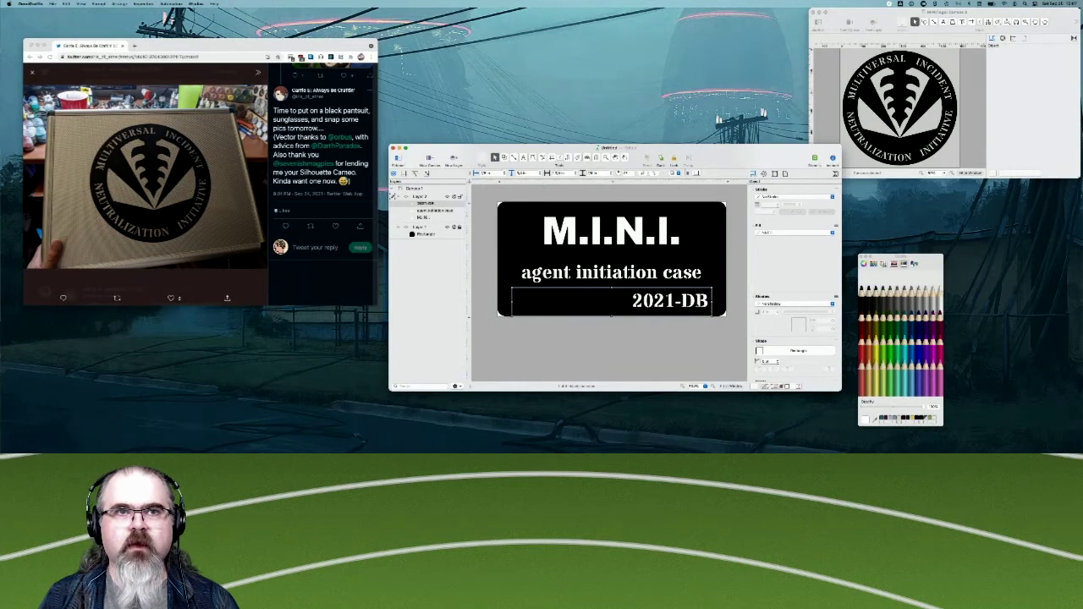
Increase the horizontal text margin of the "2021-DB" box until the text's right edge aligns with "agent initiation case" above.
scroll(776, 302, "down", 5)
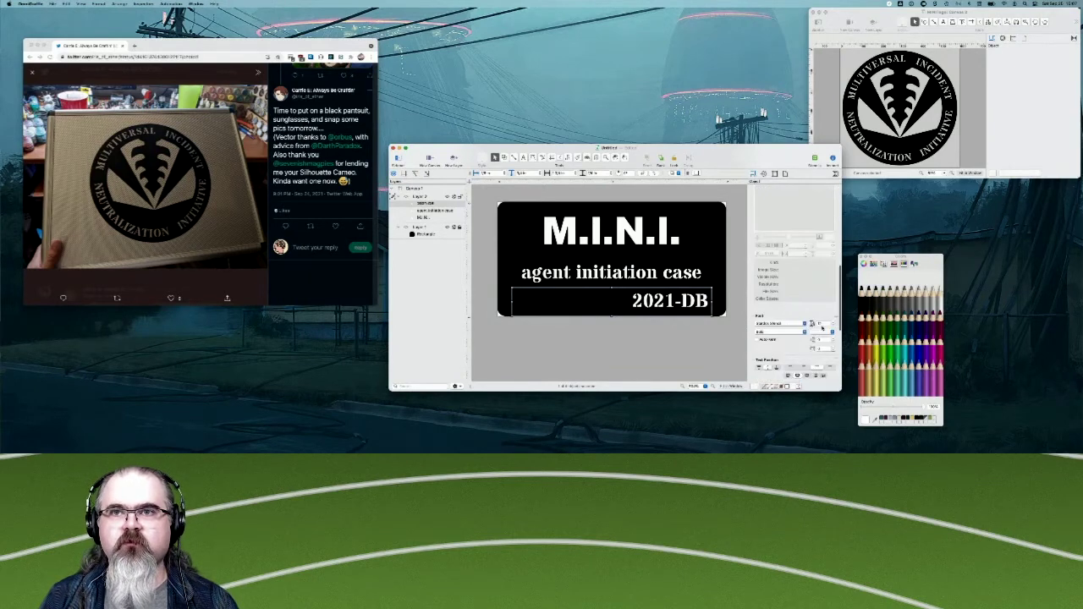
scroll(825, 330, "down", 4)
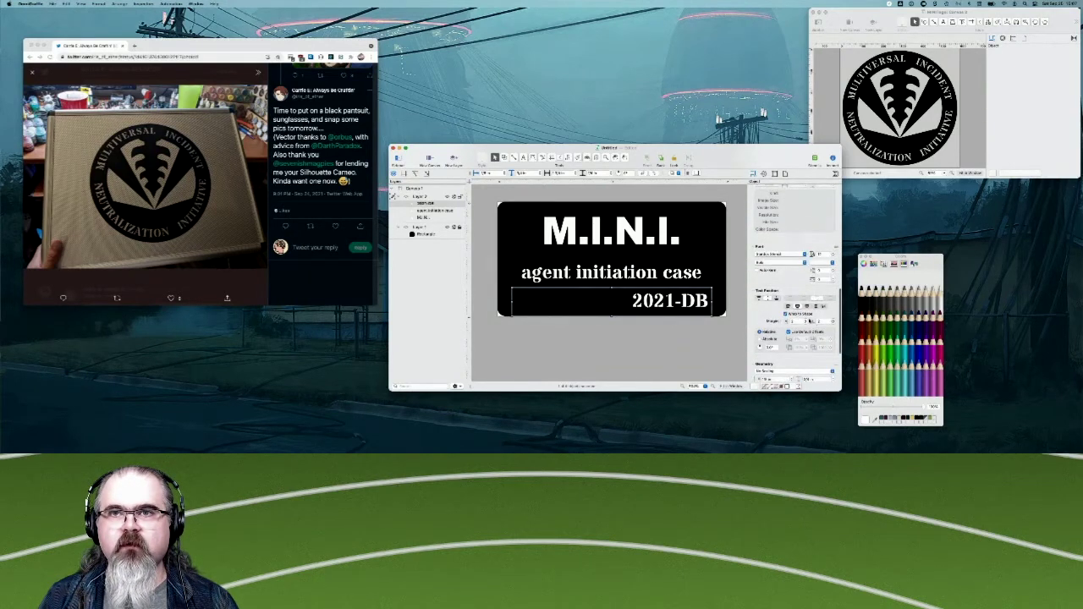
left_click(806, 322)
left_click(807, 321)
left_click(806, 322)
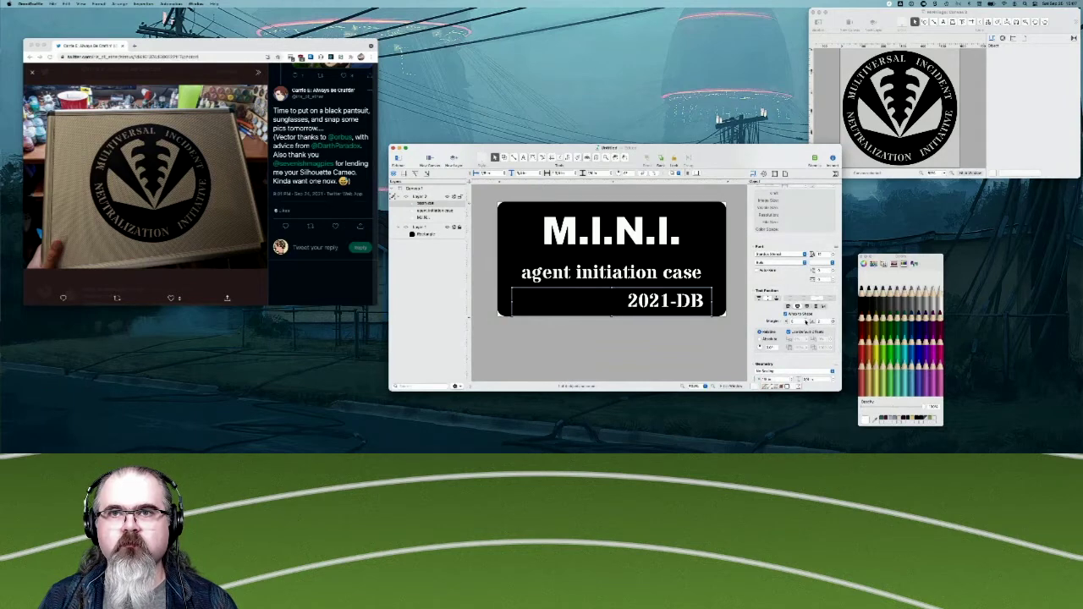
left_click(806, 322)
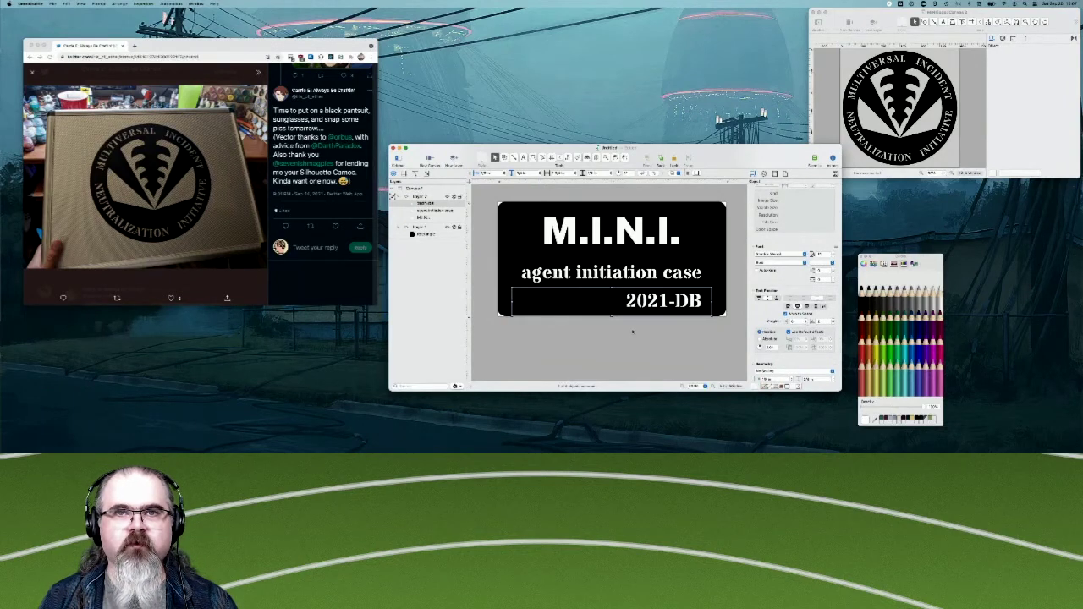
left_click(632, 331)
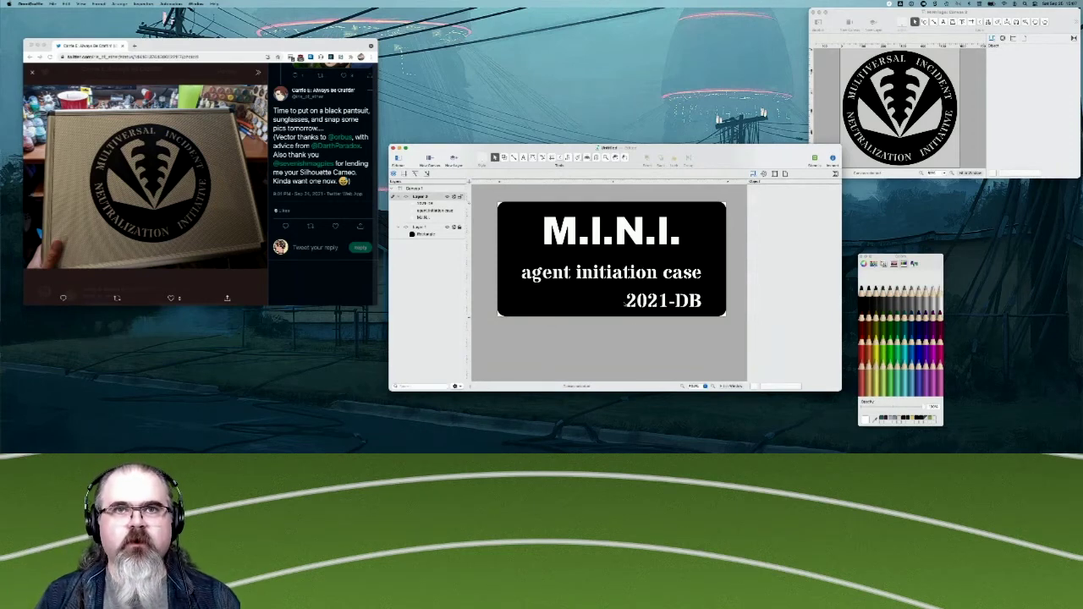
Try the Regular typeface on the "2021-DB" text, and set it back to Bold.
left_click(624, 303)
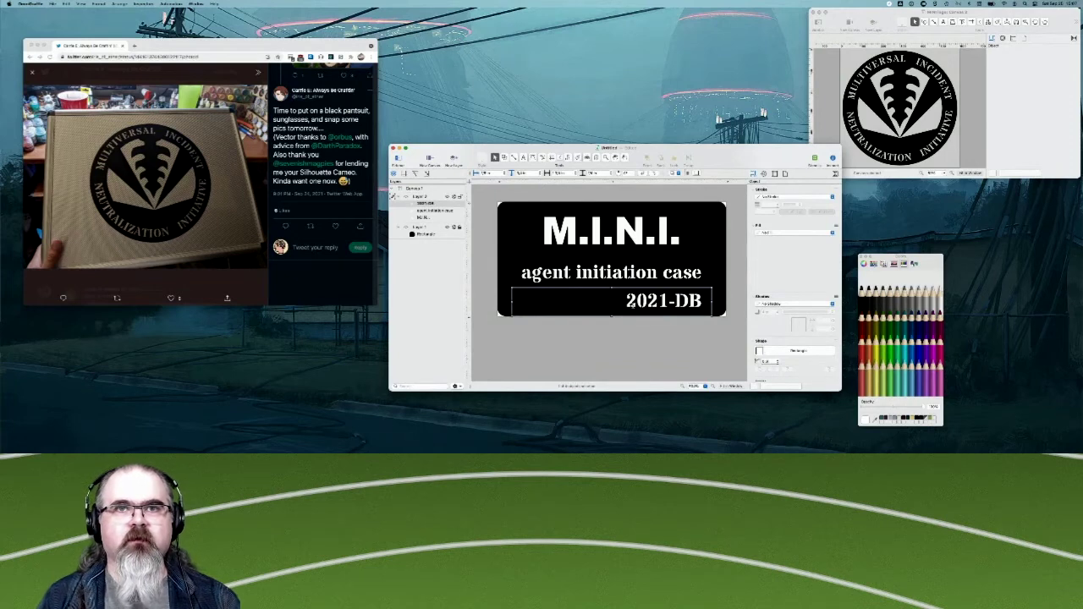
triple_click(643, 302)
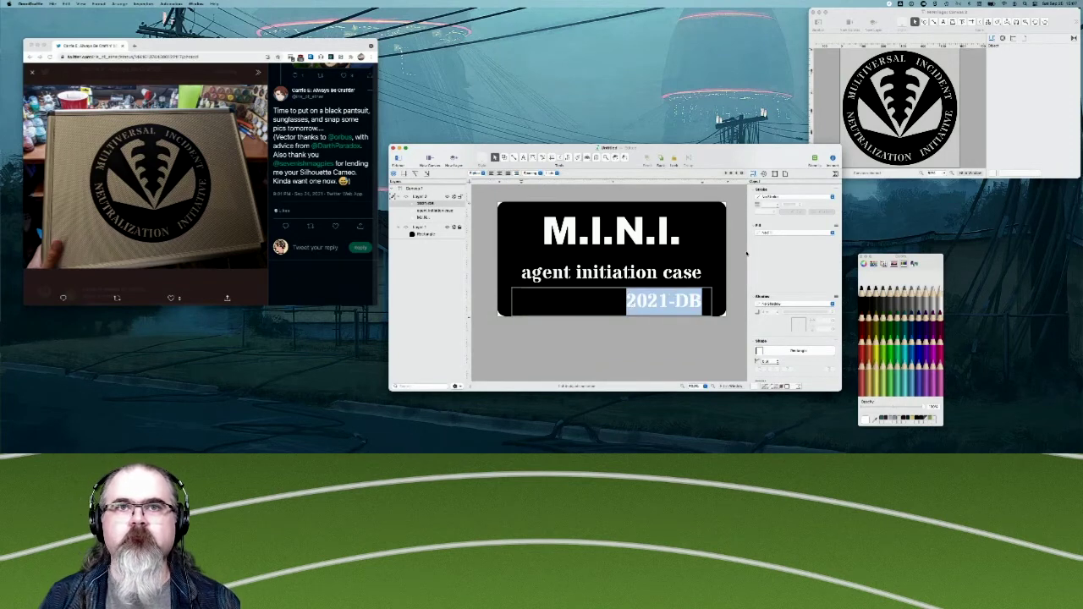
scroll(793, 271, "down", 10)
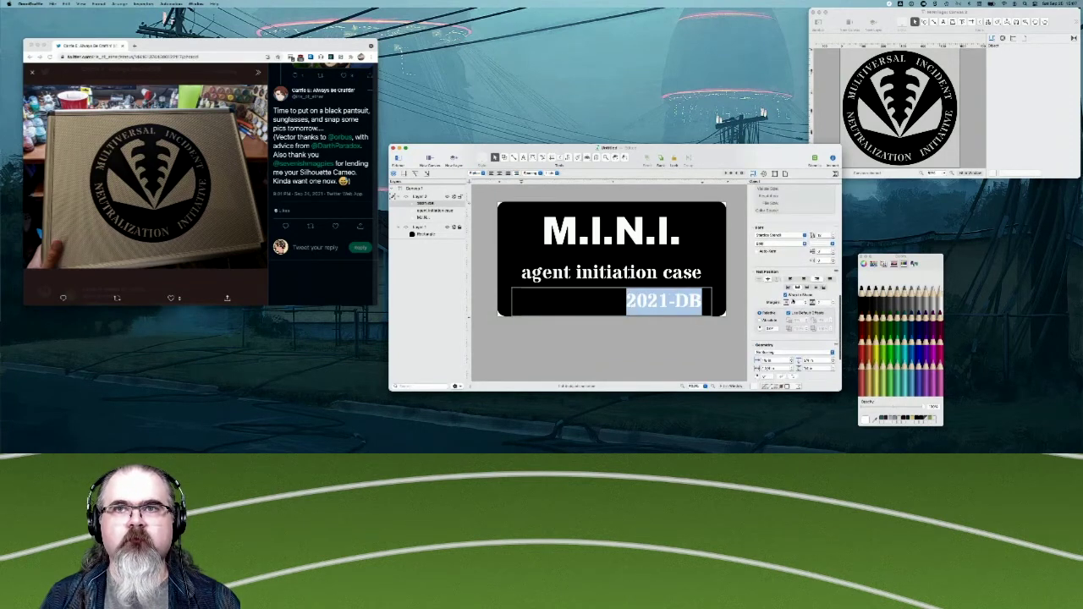
left_click(804, 243)
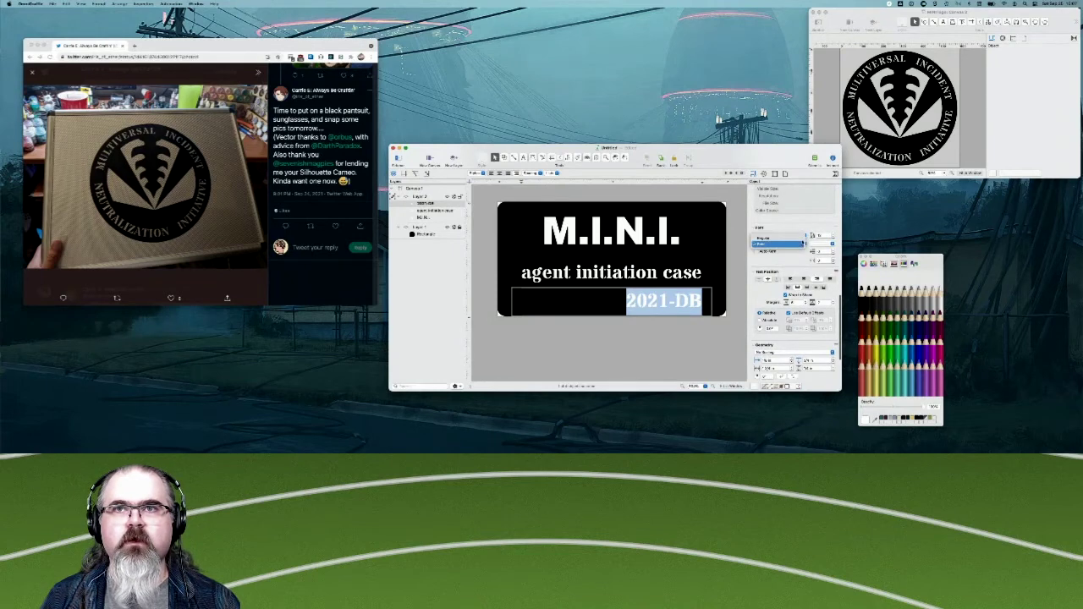
left_click(781, 243)
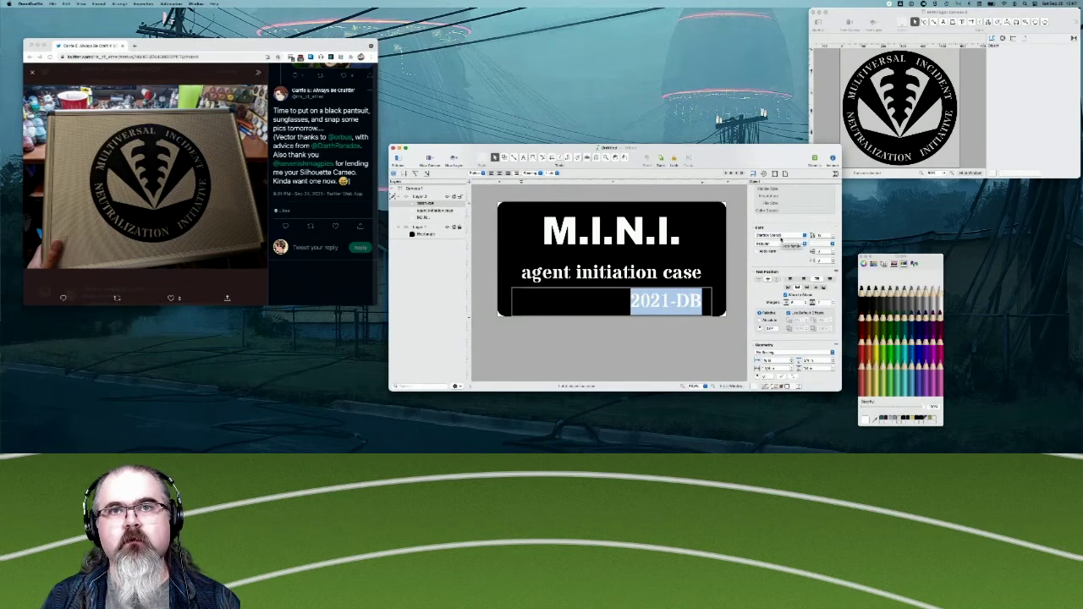
left_click(780, 244)
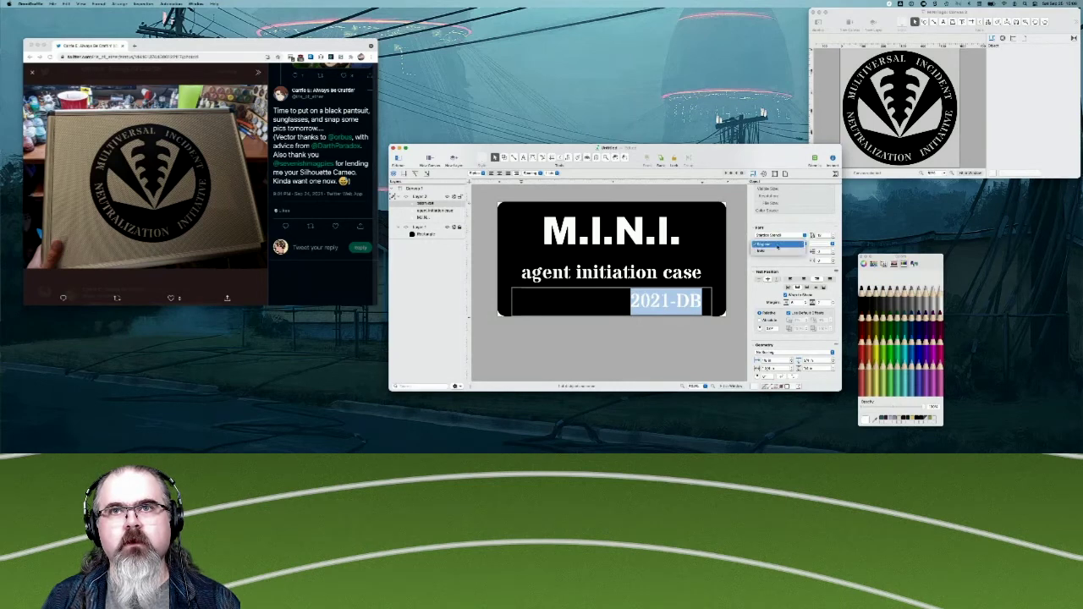
left_click(774, 251)
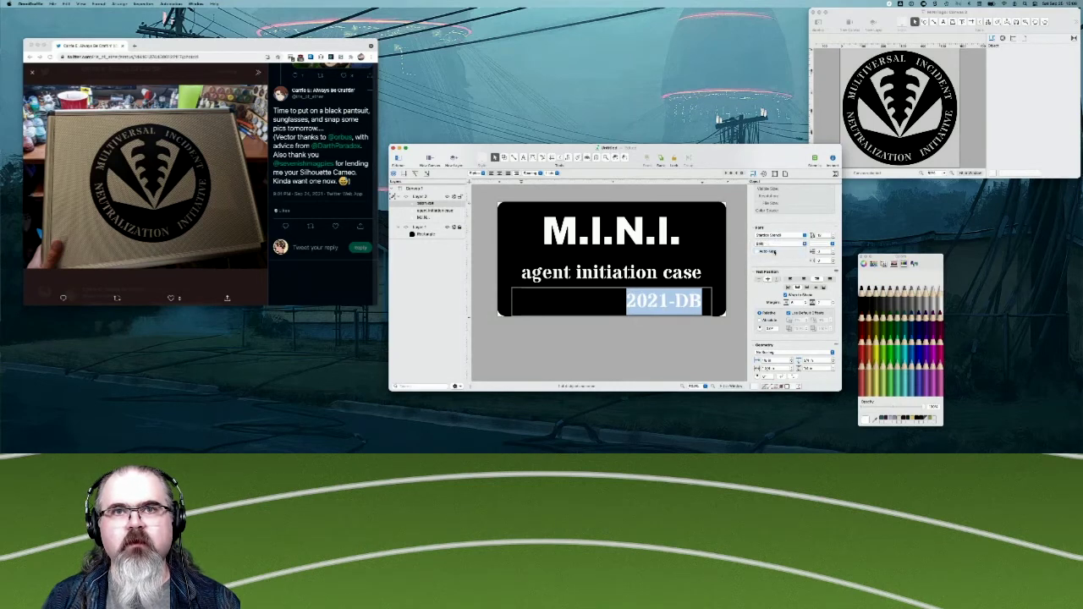
Set the whole "agent initiation case" text to the Regular typeface and enlarge its font size by two increments.
left_click(625, 272)
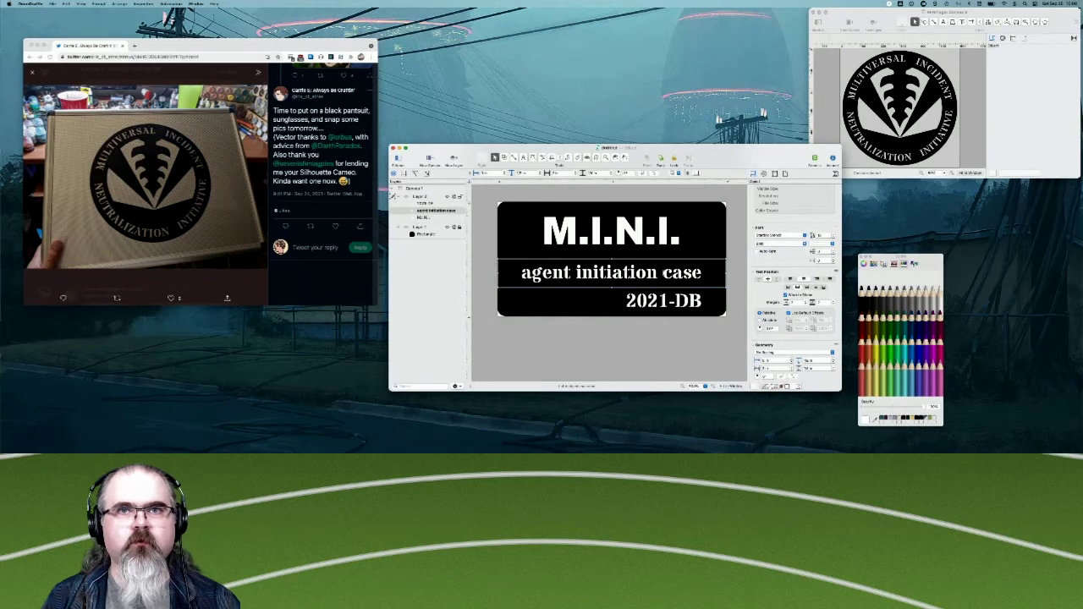
double_click(625, 273)
double_click(682, 273)
key("super+a")
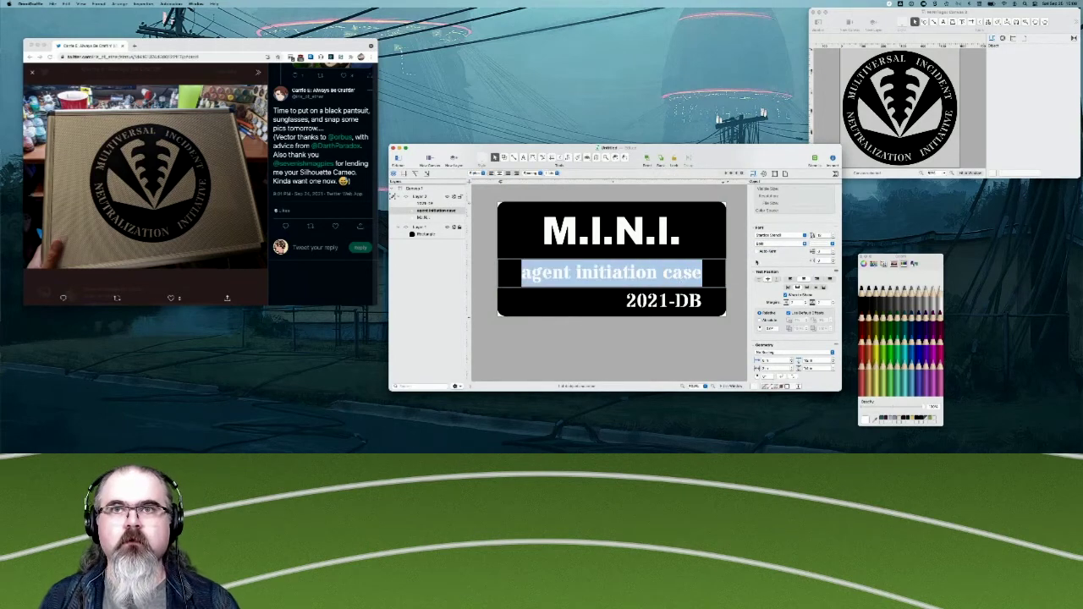
left_click(770, 251)
left_click(767, 242)
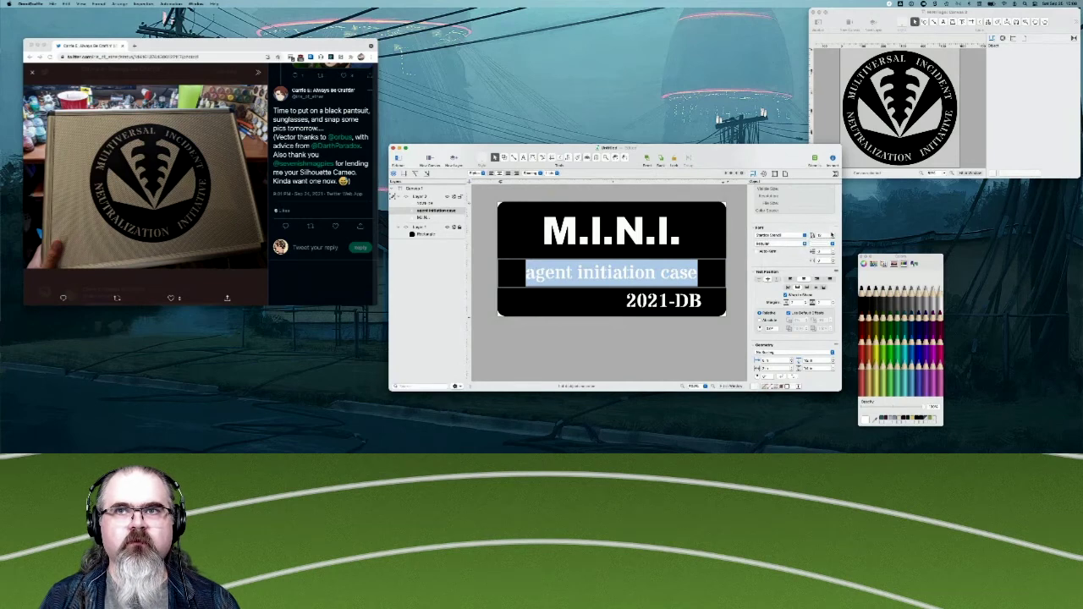
left_click(833, 235)
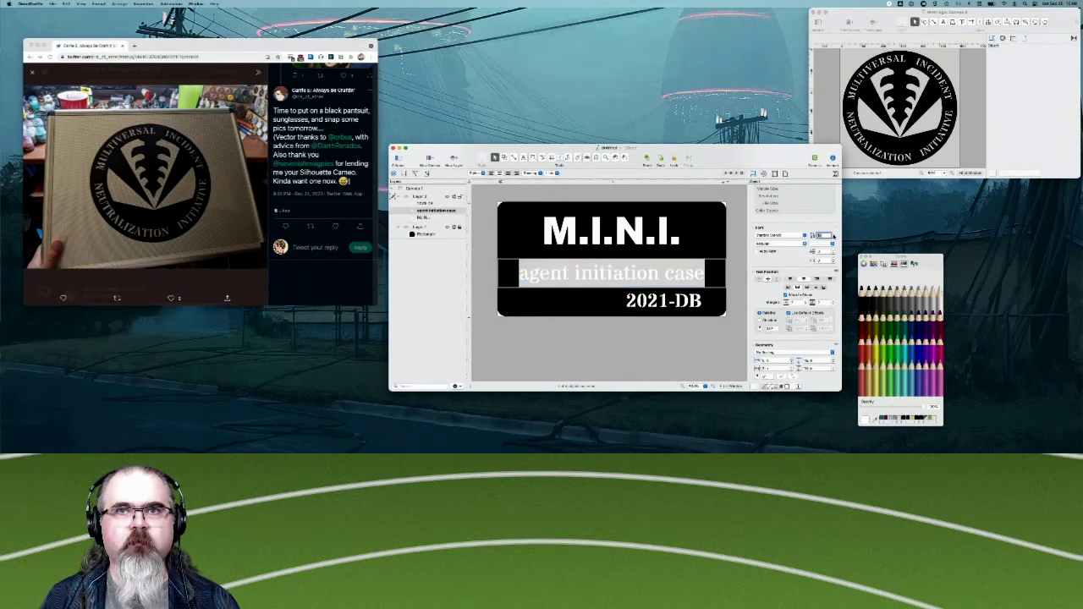
left_click(832, 236)
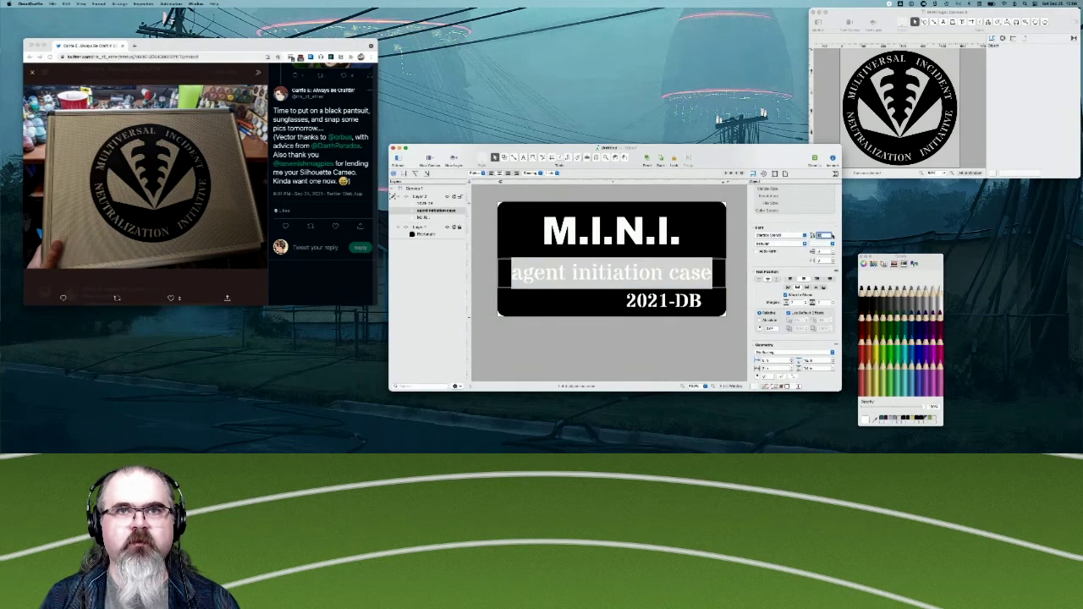
left_click(639, 352)
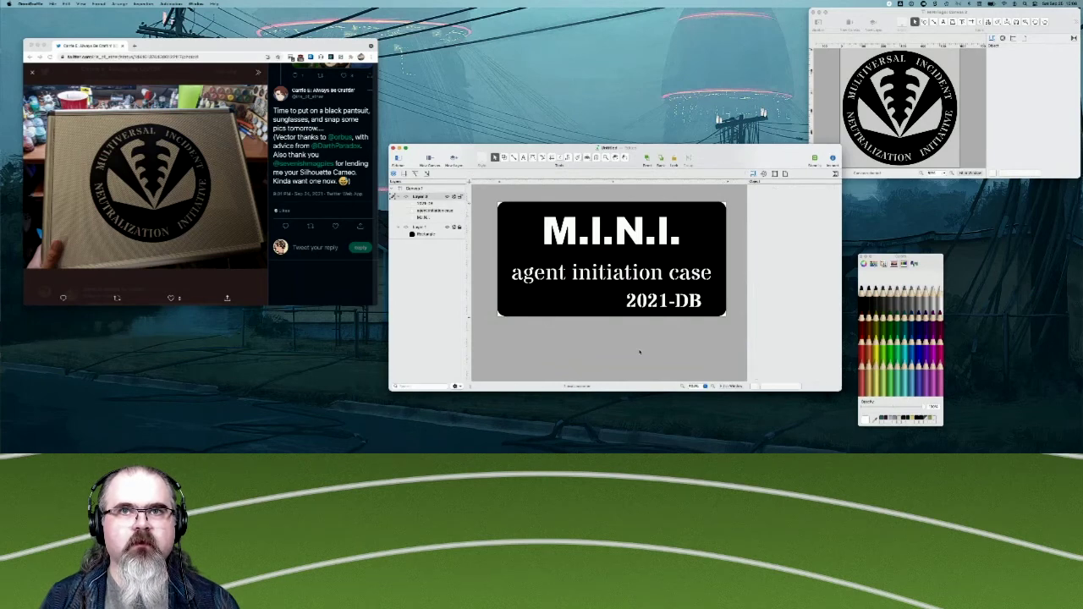
Reduce the font size of the "2021-DB" text by two increments.
left_click(645, 308)
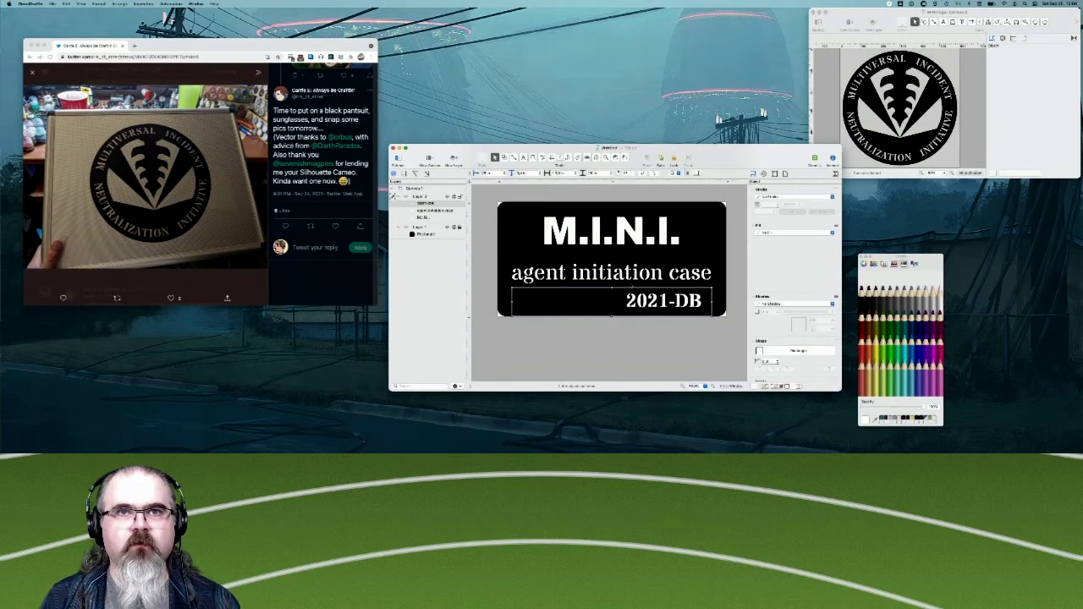
scroll(795, 279, "down", 10)
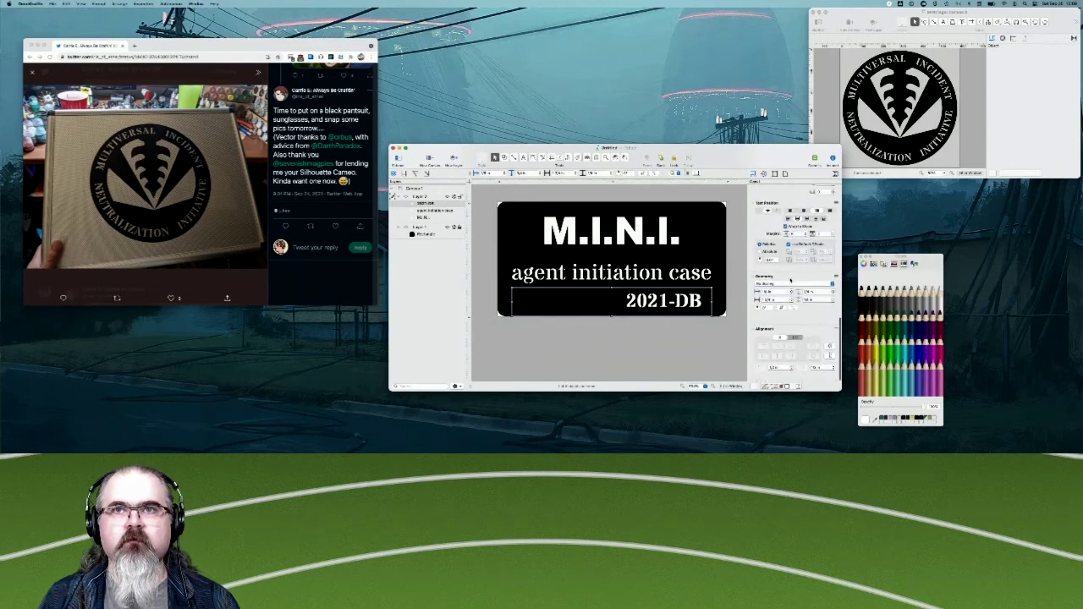
left_click(833, 211)
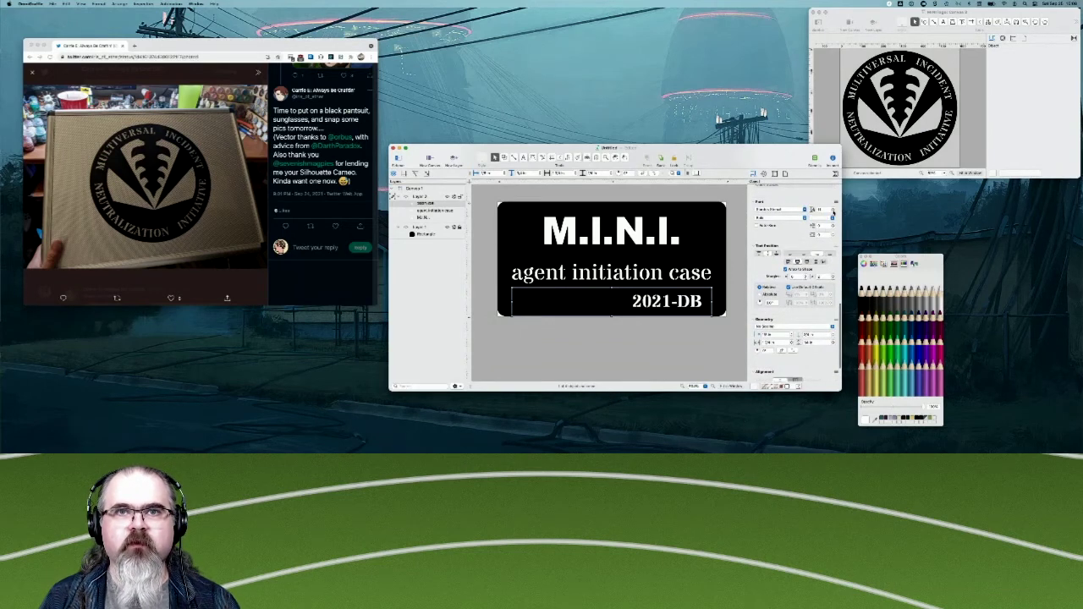
left_click(832, 217)
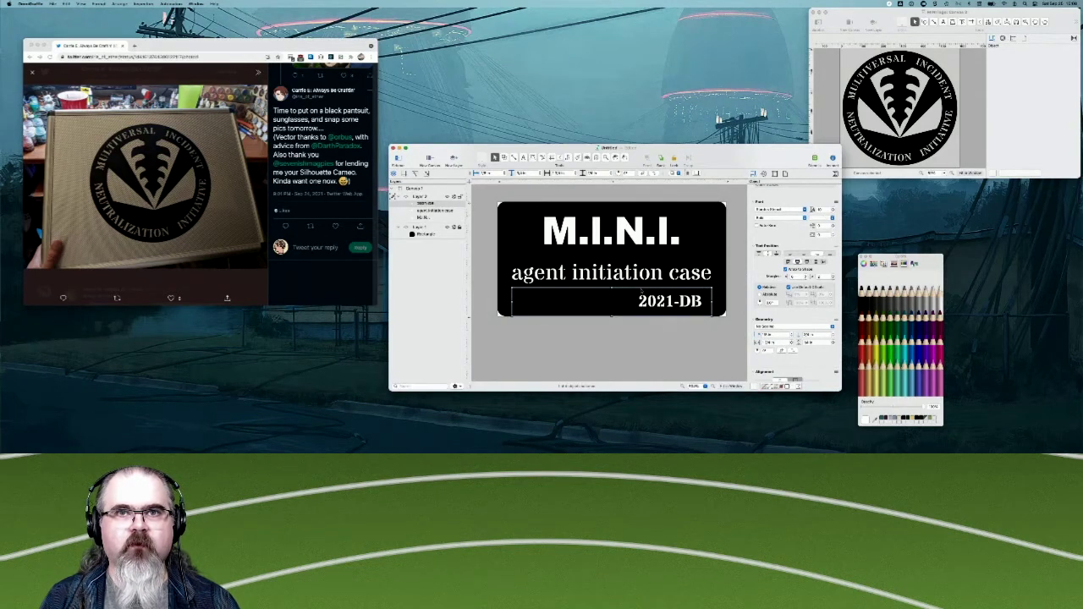
left_click(569, 329)
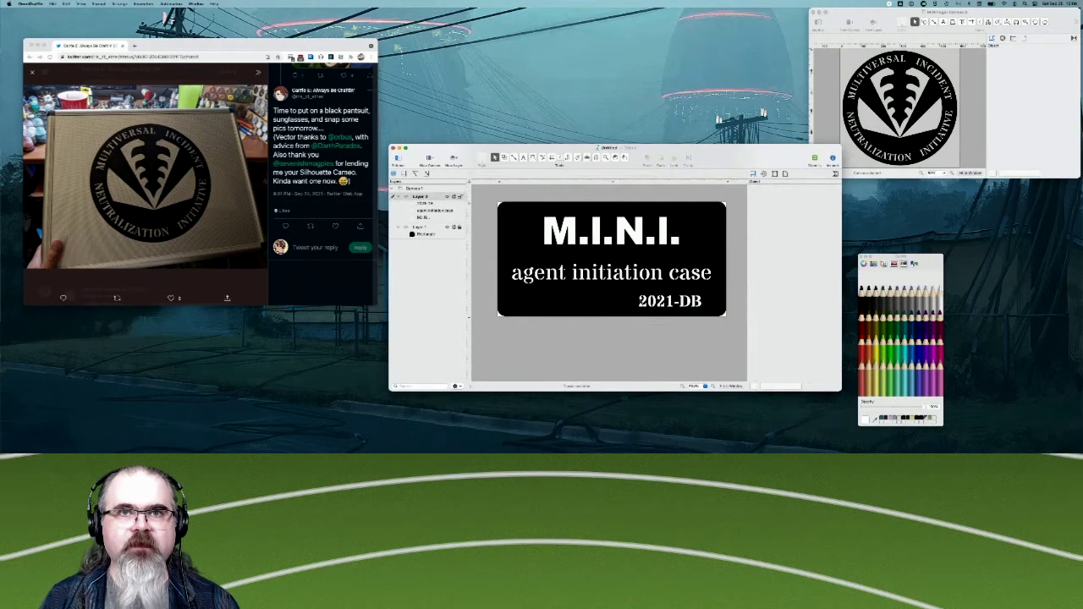
Try nudging the "2021-DB" box to the right within the label, and move it back to its original position.
left_click(644, 310)
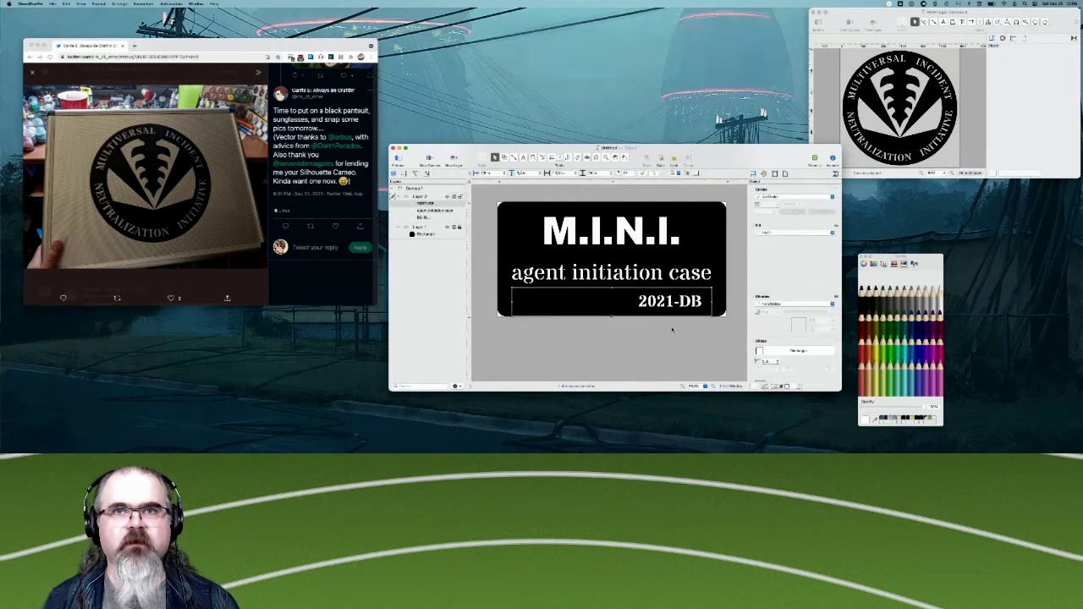
key("shift+Right")
key("shift+Right")
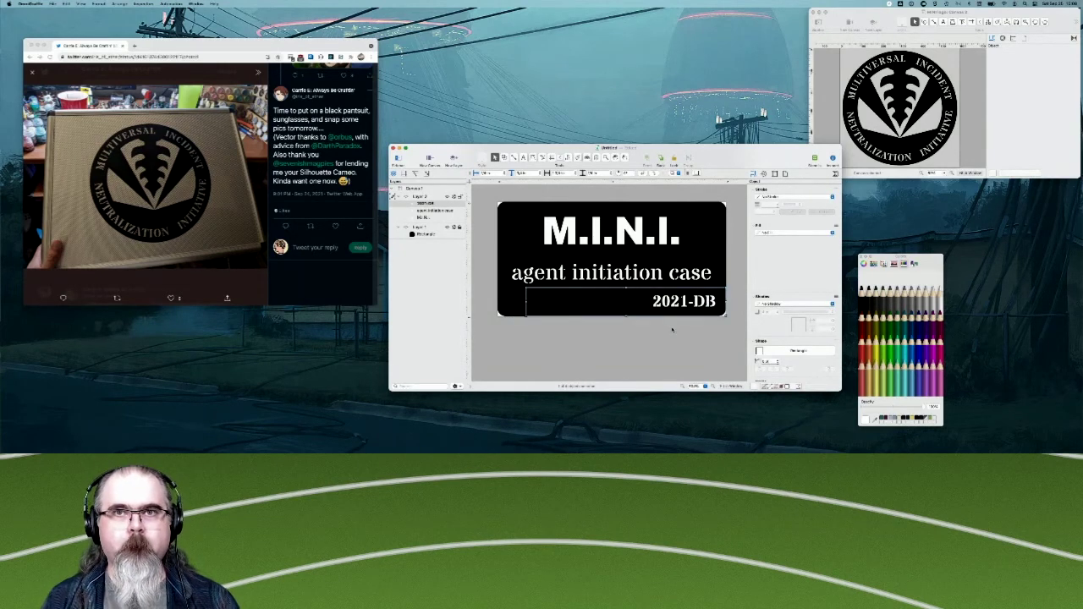
key("shift+Left")
key("shift+Left")
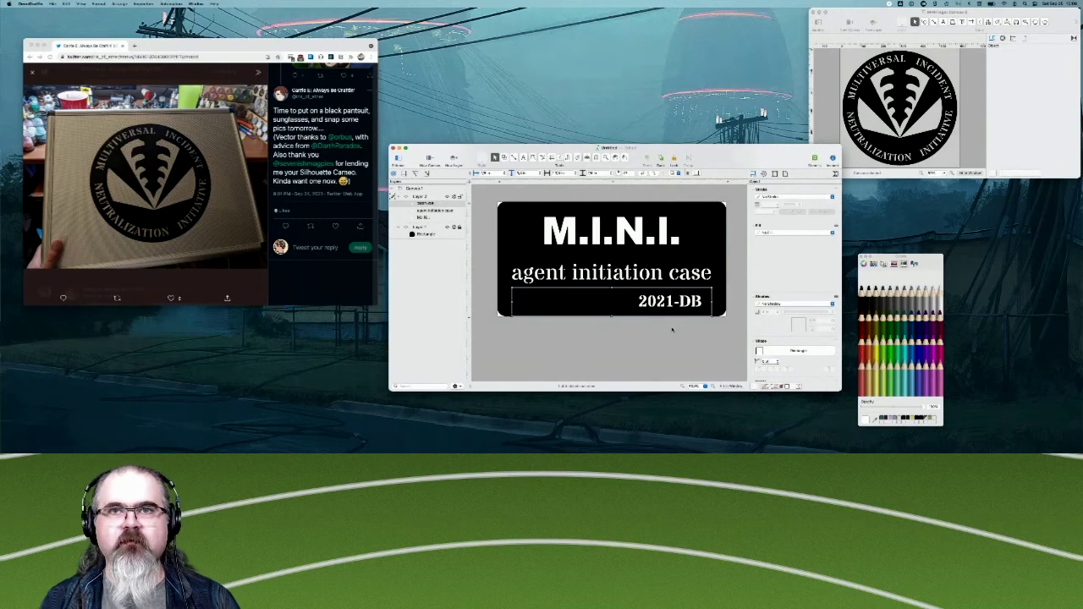
Decrease the horizontal text margin of the "2021-DB" box until the text's right edge aligns with "agent initiation case" above.
scroll(825, 321, "down", 5)
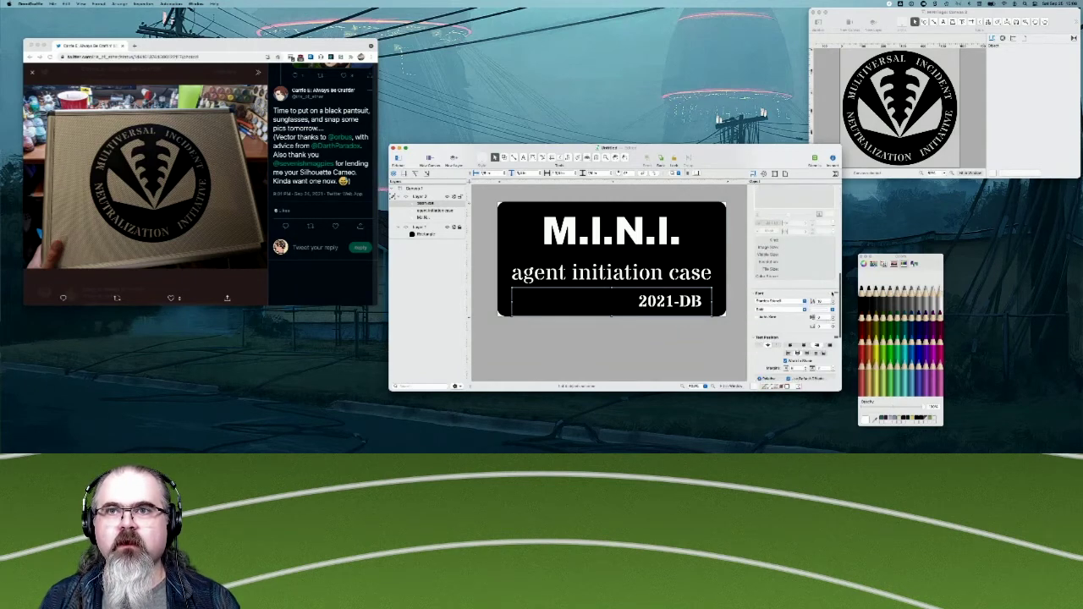
scroll(827, 330, "down", 3)
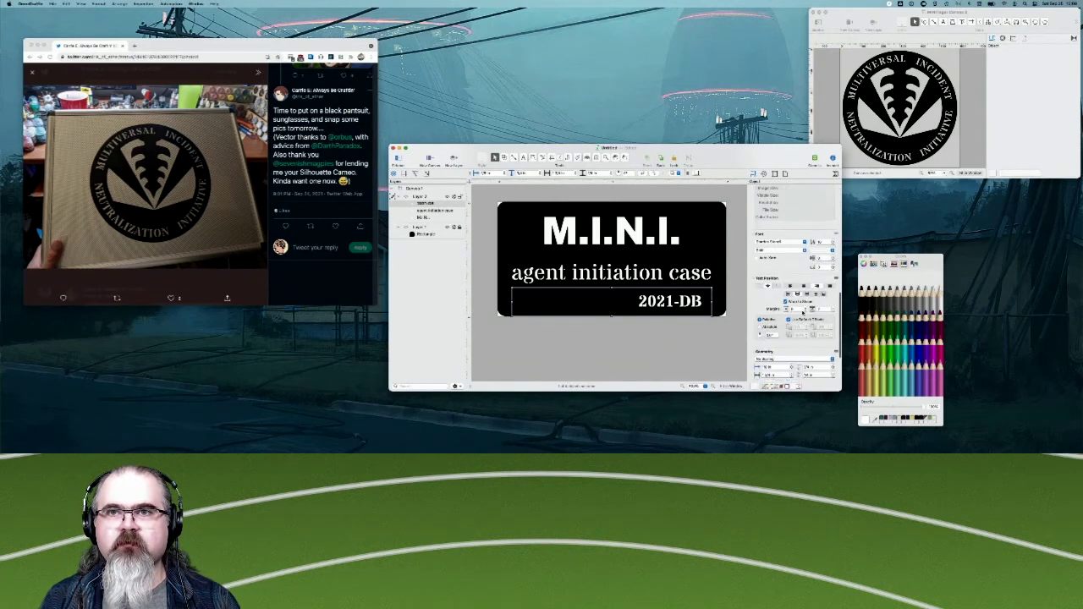
double_click(799, 310)
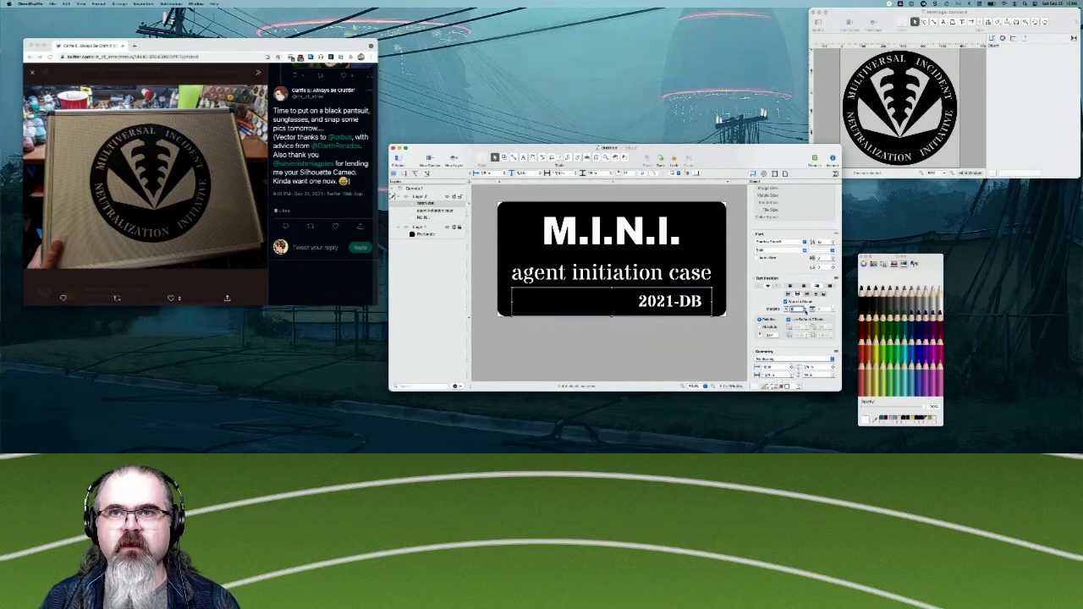
key("Up")
key("Up")
key("Up")
key("Up")
key("Up")
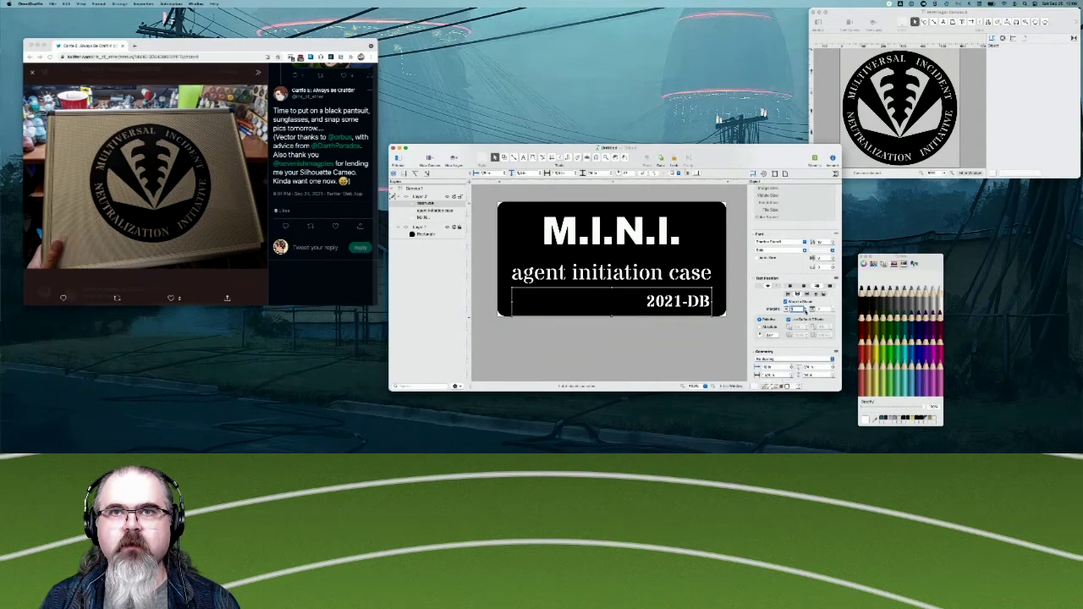
key("Up")
left_click(692, 245)
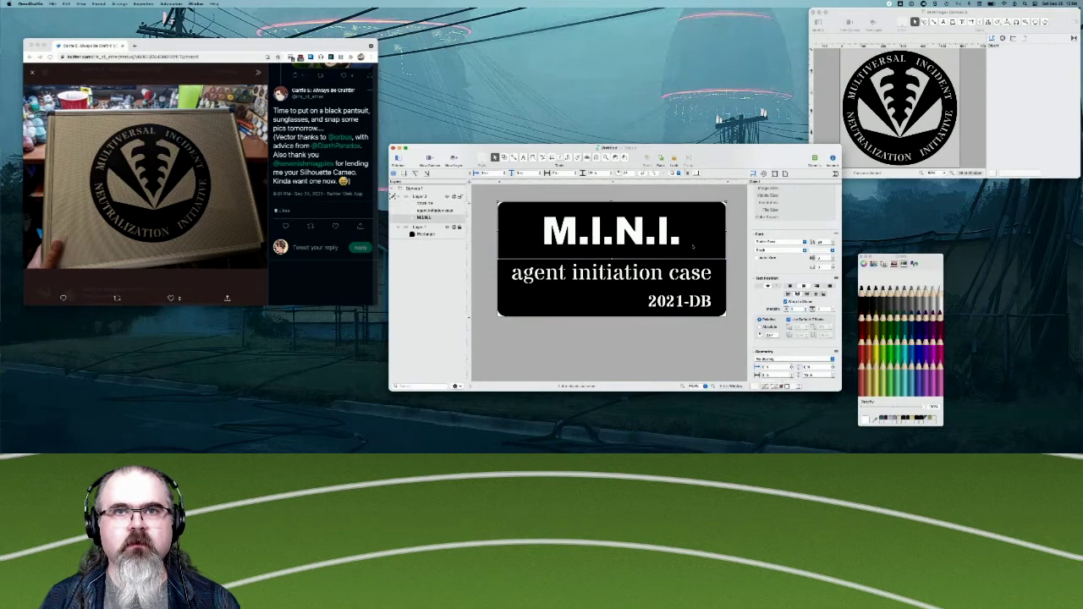
left_click(650, 360)
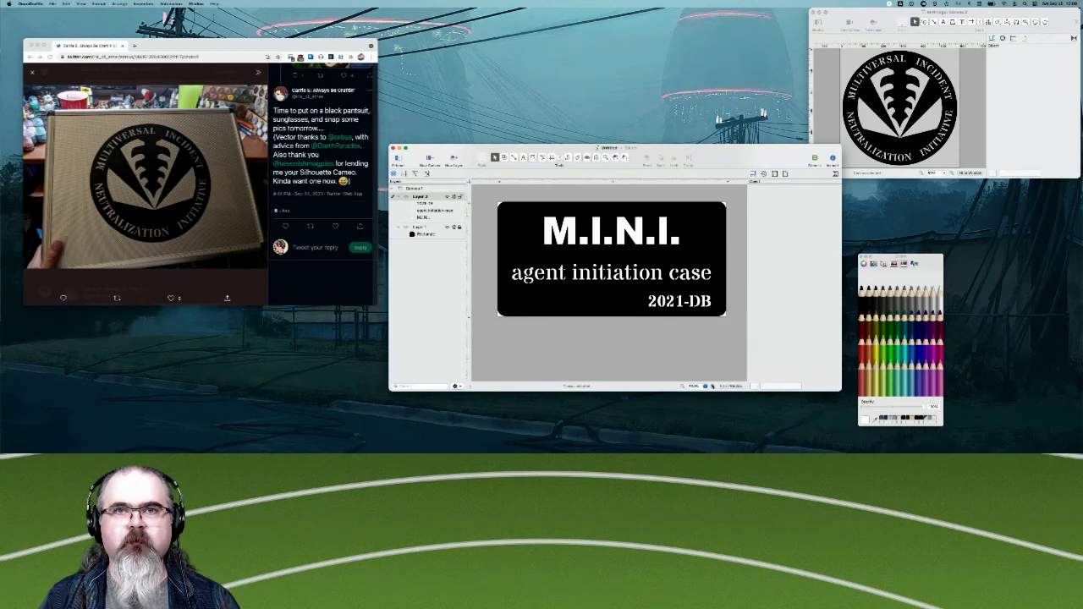
Inspect the stencil lettering and right-edge alignment of "agent initiation case" and "2021-DB" up close, and return to the whole label.
left_click(712, 386)
left_click(688, 387)
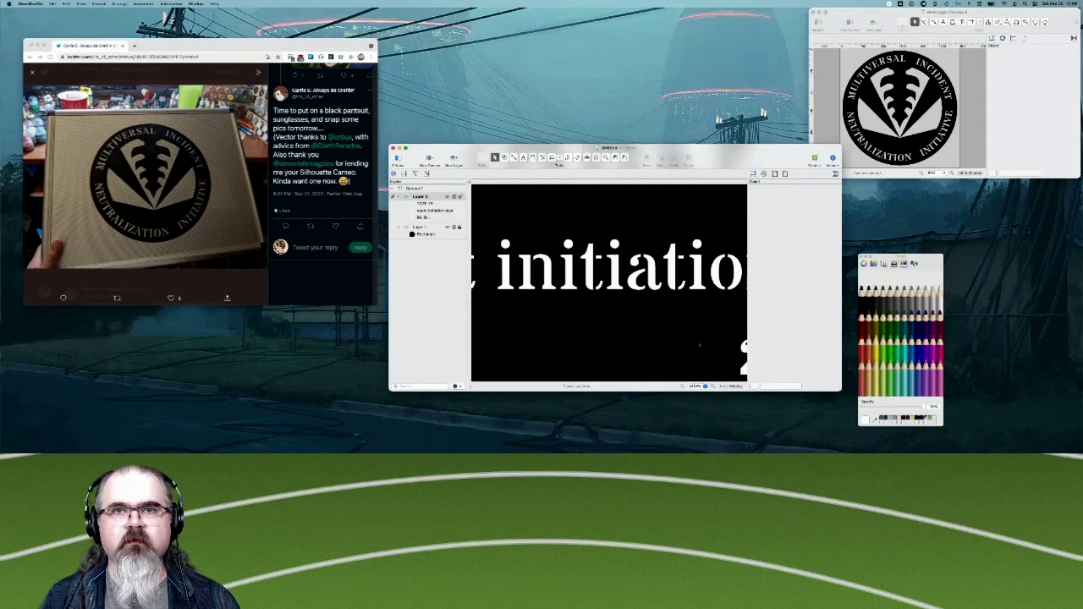
scroll(609, 283, "down", 2)
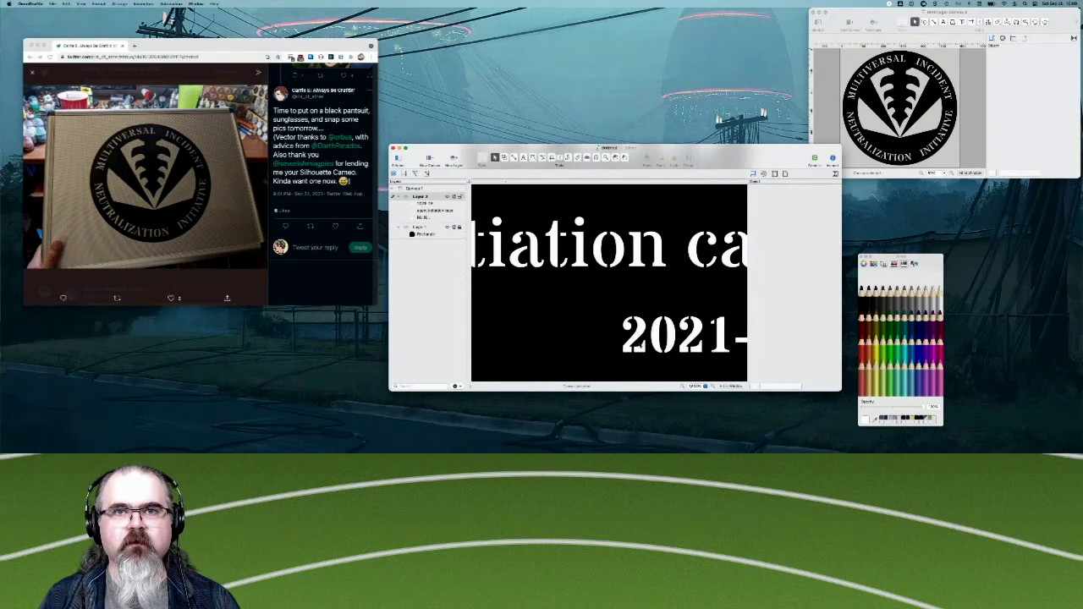
scroll(609, 283, "right", 5)
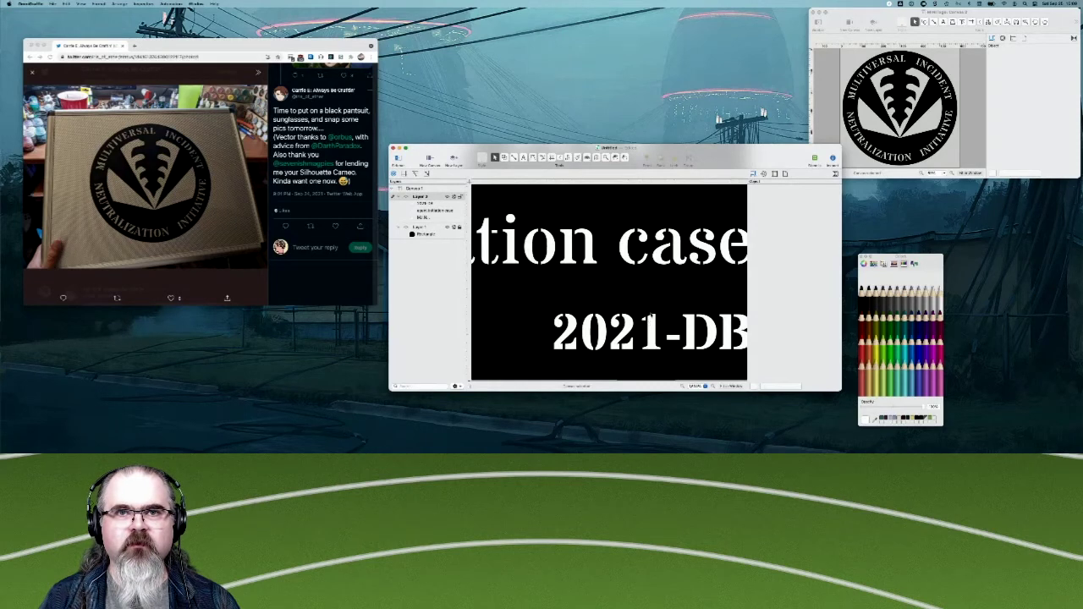
scroll(648, 320, "right", 4)
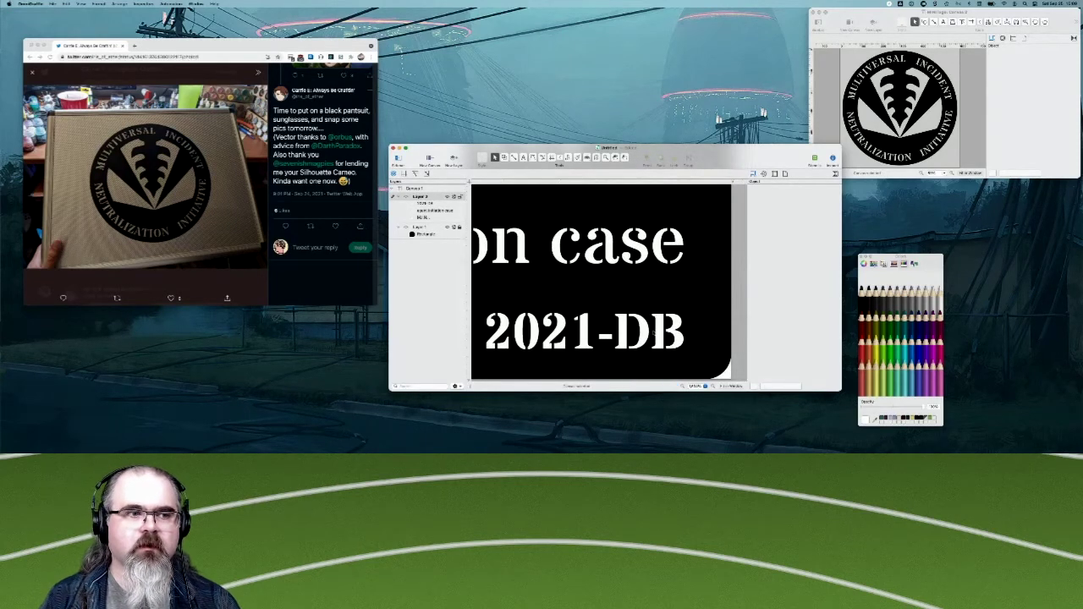
scroll(652, 332, "up", 3)
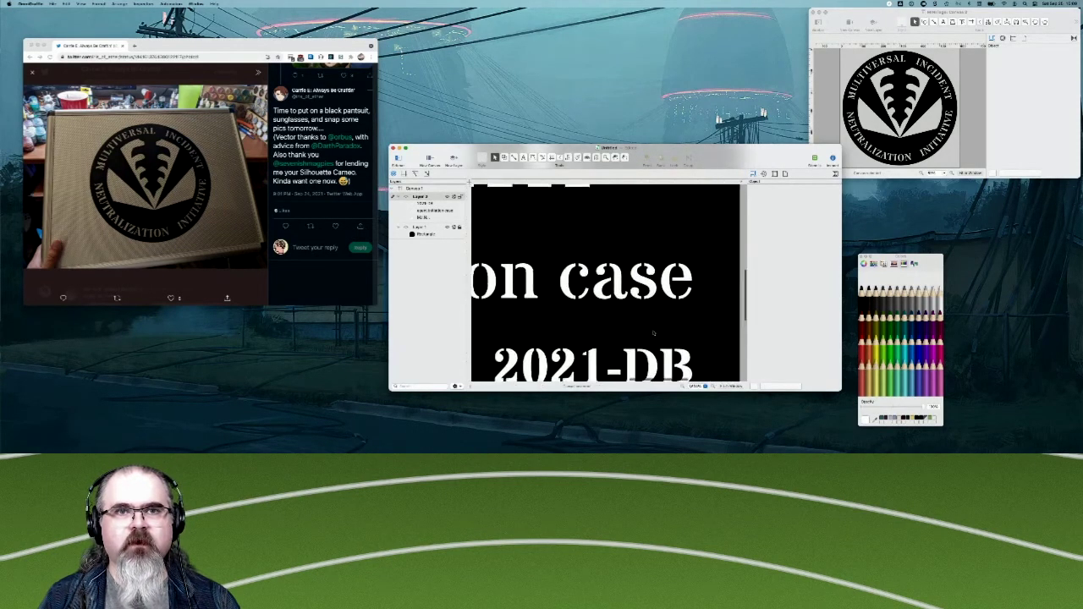
scroll(653, 333, "left", 8)
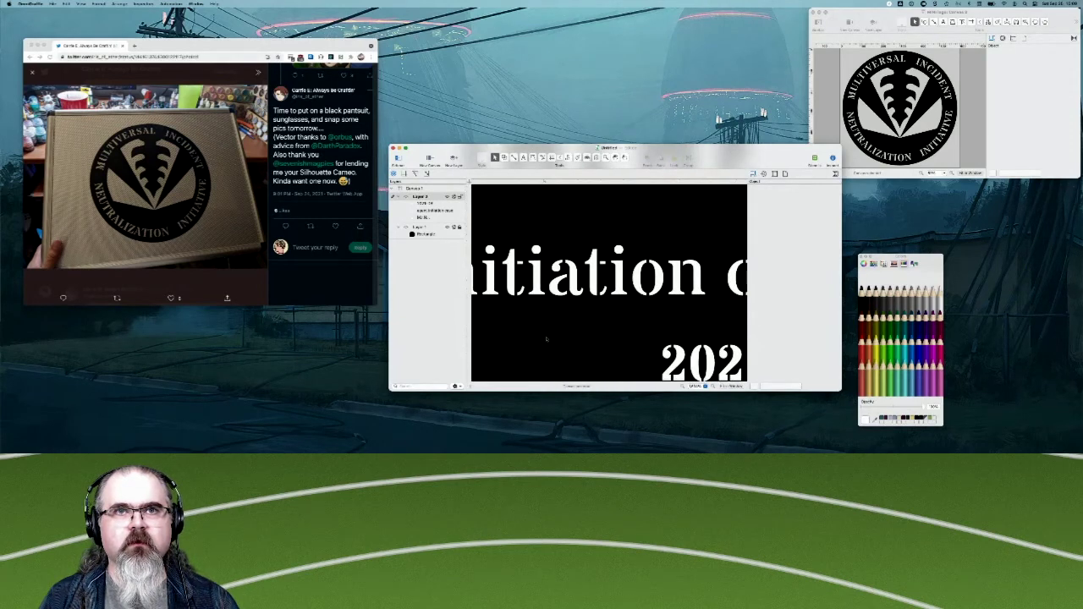
scroll(547, 339, "left", 8)
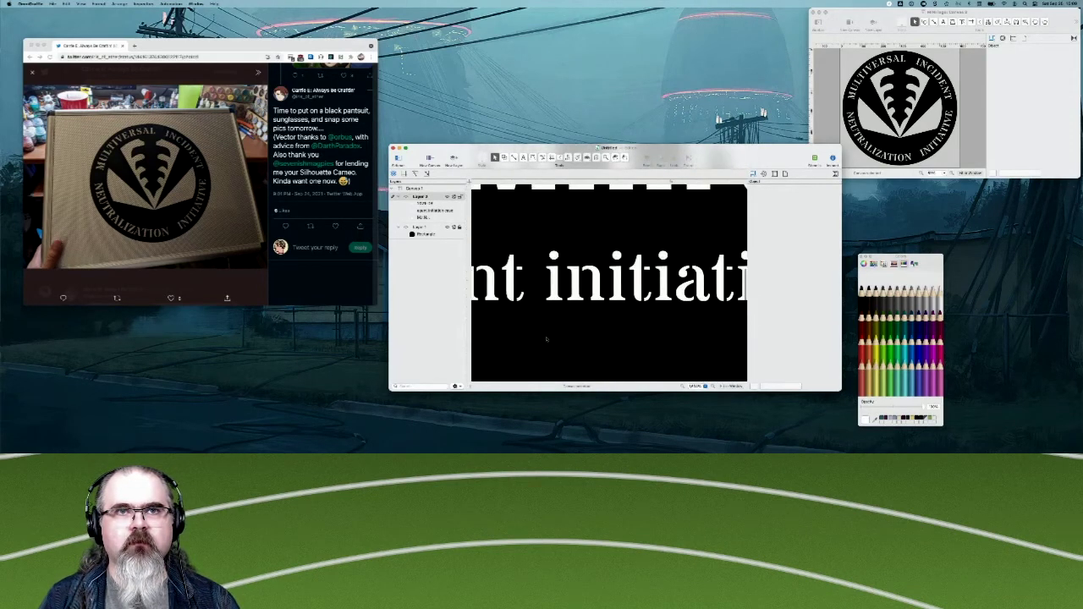
scroll(547, 339, "left", 3)
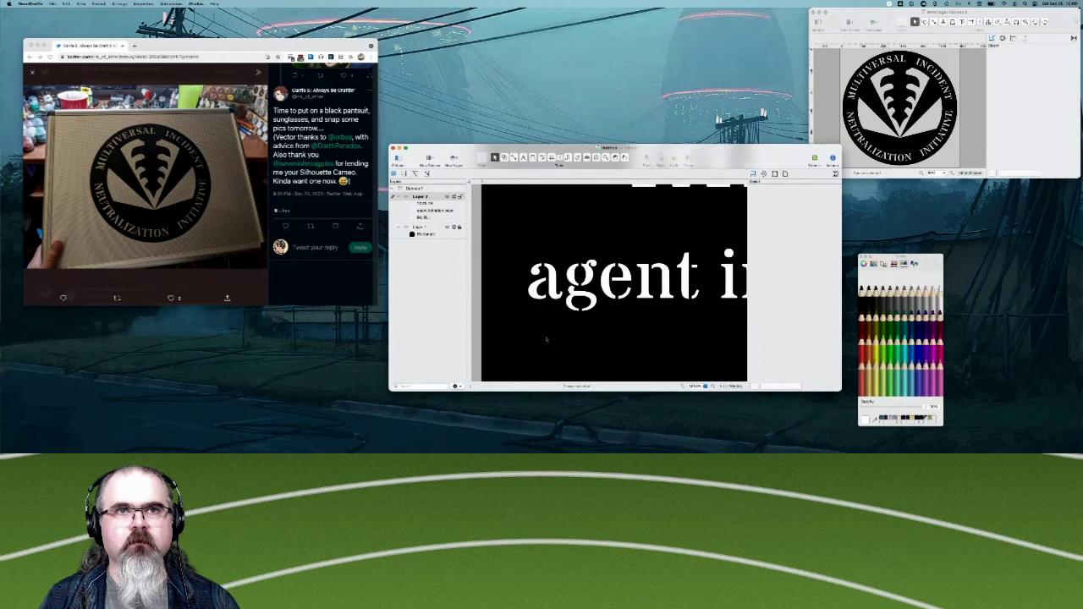
scroll(631, 345, "right", 3)
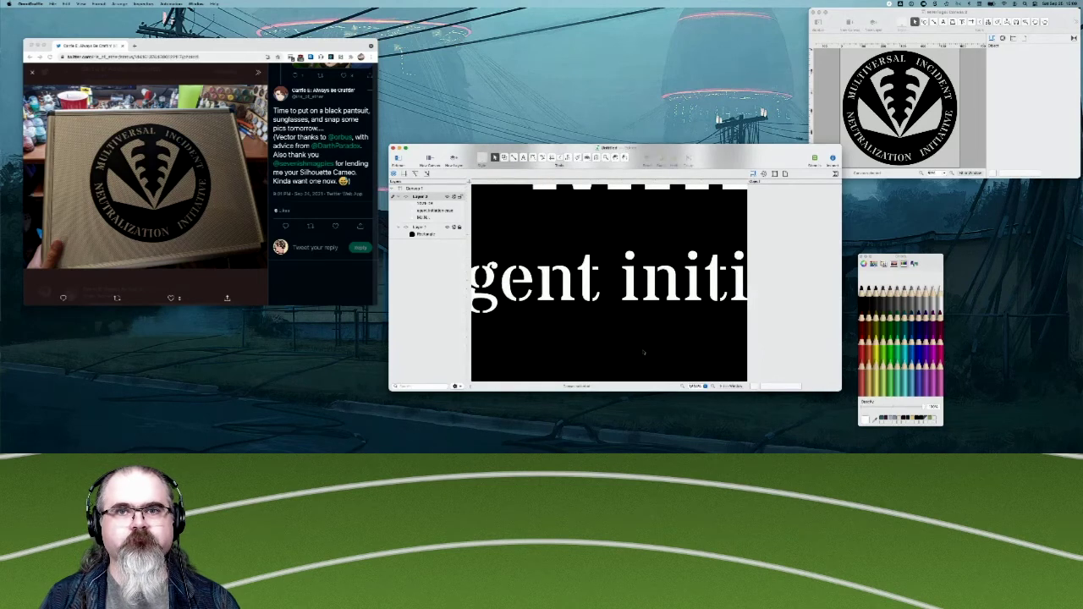
left_click(683, 388)
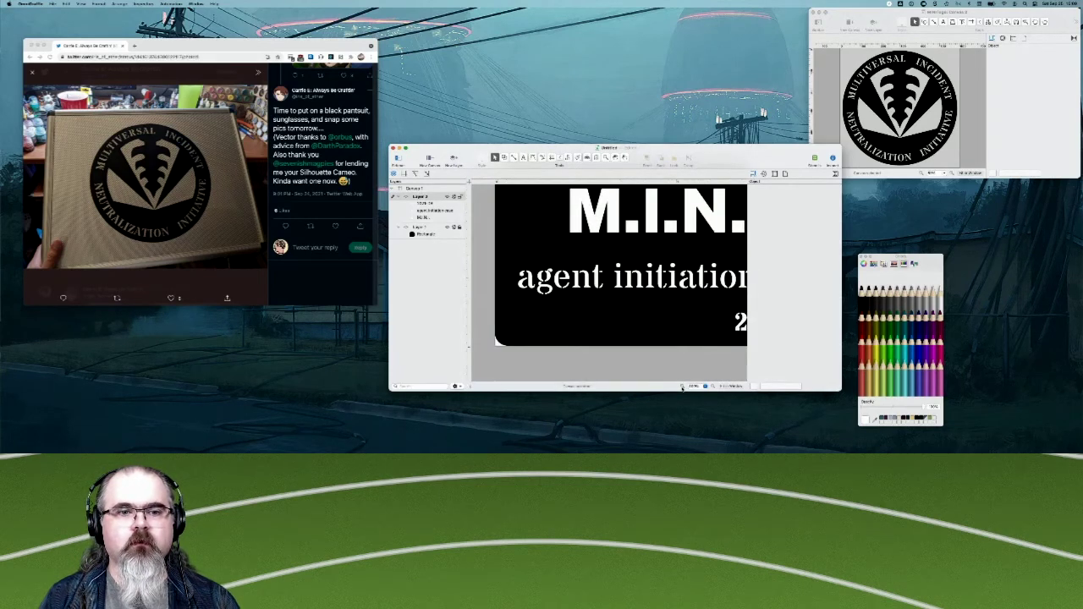
left_click(683, 388)
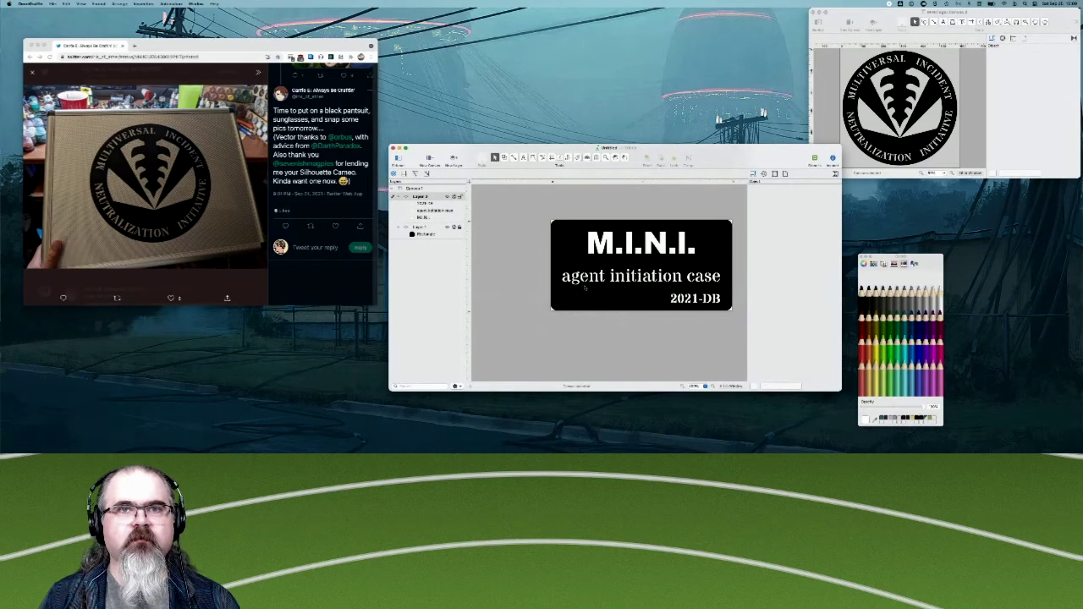